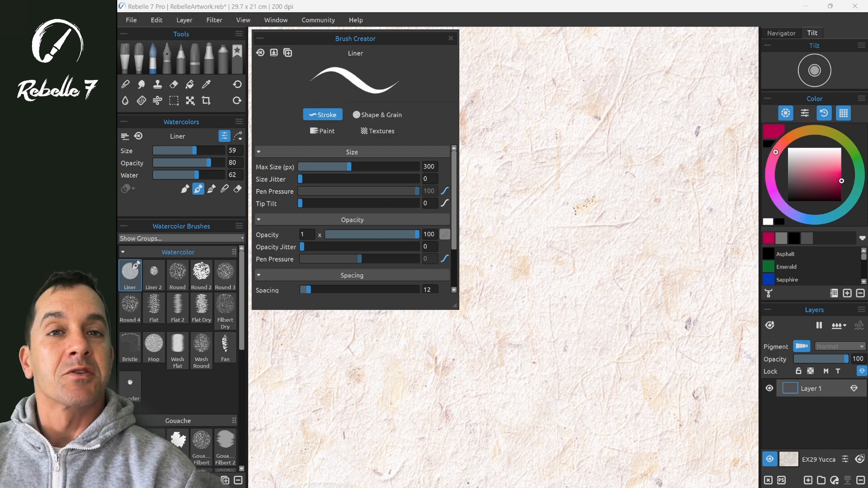
# Collapse the Opacity and Spacing sections of the Liner brush's stroke settings, leaving only the Size section expanded
pyautogui.click(266, 152)
pyautogui.click(267, 151)
pyautogui.click(259, 220)
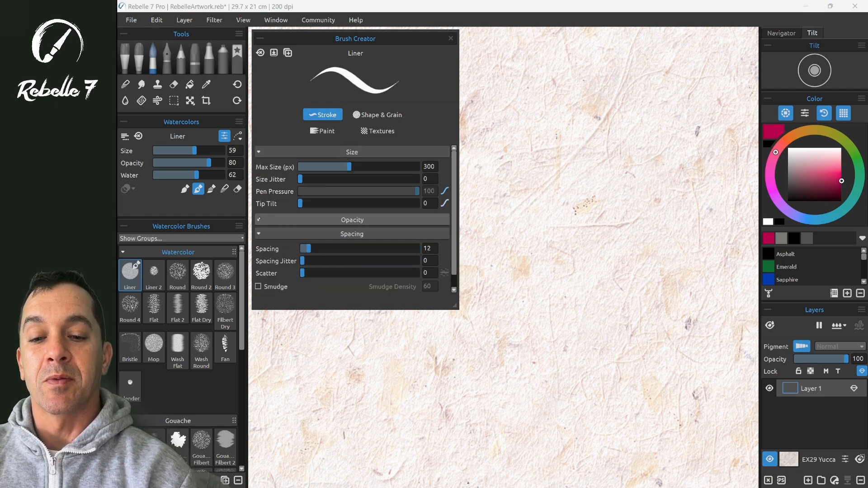
pyautogui.click(259, 234)
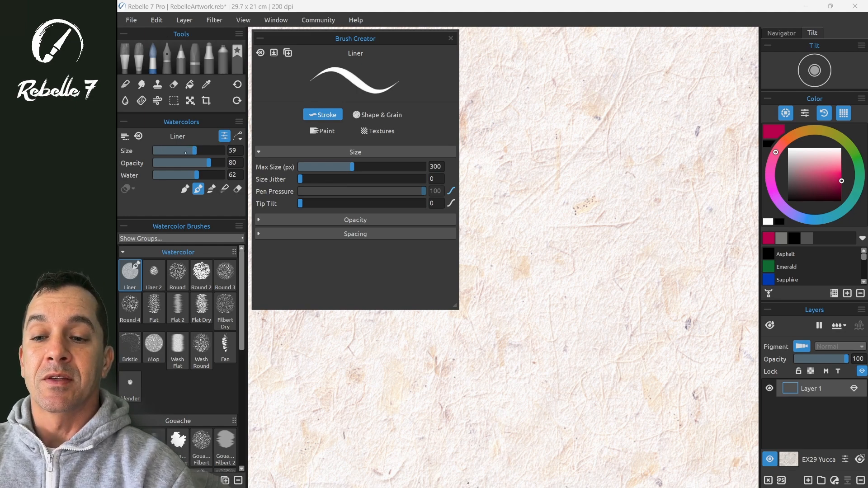
# Set the Liner brush size to 50 and paint a tapered, pressure-sensitive test stroke across the upper canvas
pyautogui.moveTo(191, 150)
pyautogui.mouseDown()
pyautogui.moveTo(203, 152)
pyautogui.moveTo(182, 151)
pyautogui.mouseUp()
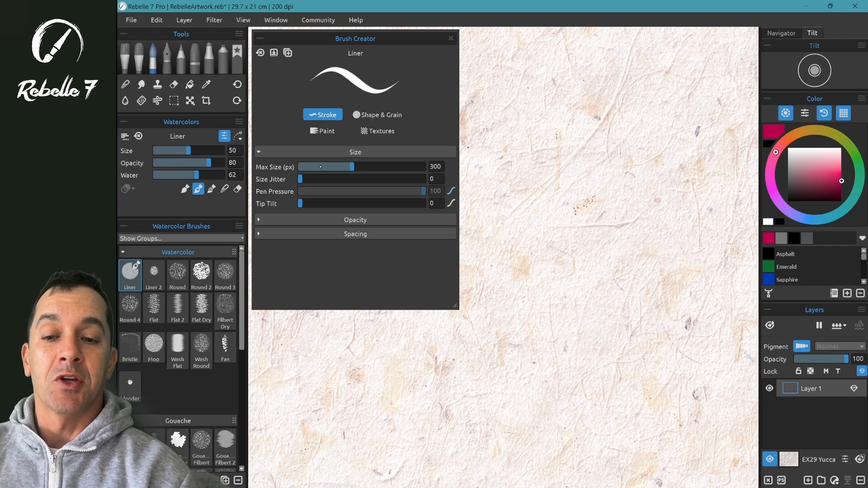
pyautogui.moveTo(497, 91); pyautogui.dragTo(682, 87)
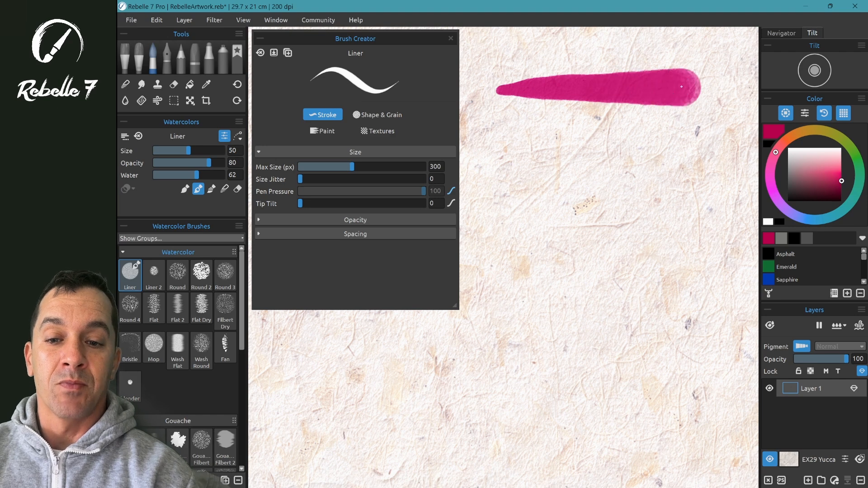
# Examine the curve that links pen pressure to brush size
pyautogui.click(450, 191)
pyautogui.moveTo(336, 309); pyautogui.dragTo(368, 339)
pyautogui.hotkey('ctrl', 'z')
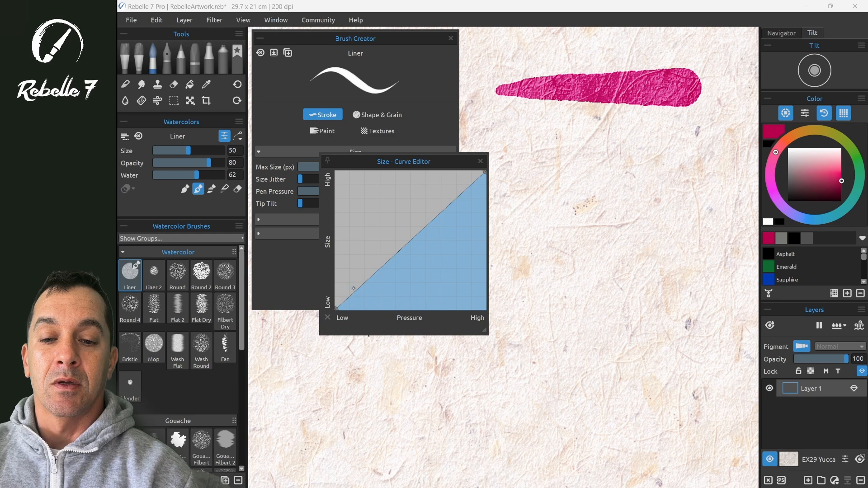
# Set the brush size's Pen Pressure to 0 and paint a uniform-width test stroke below the first one
pyautogui.moveTo(425, 191); pyautogui.dragTo(360, 191)
pyautogui.scroll(1, 441, 191)
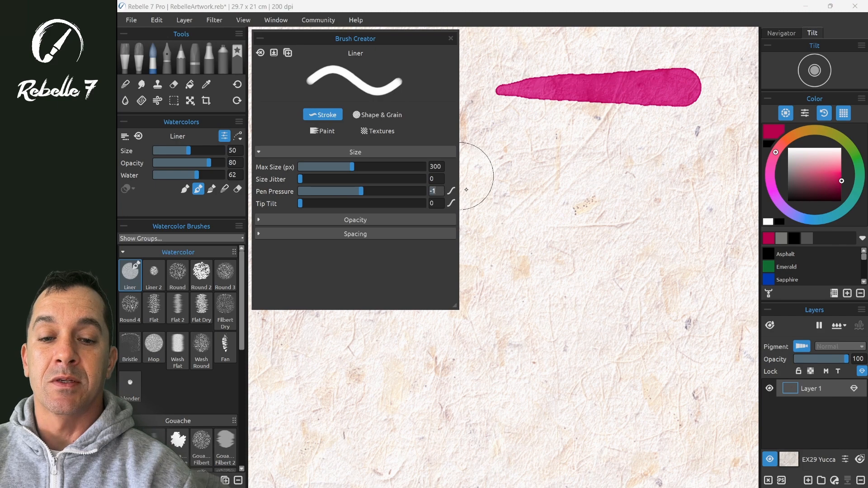
pyautogui.press('Up')
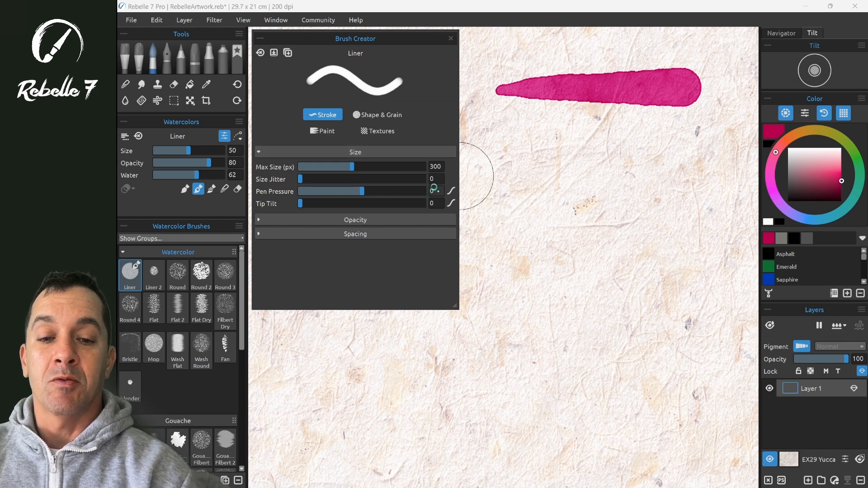
pyautogui.moveTo(493, 171); pyautogui.dragTo(688, 155)
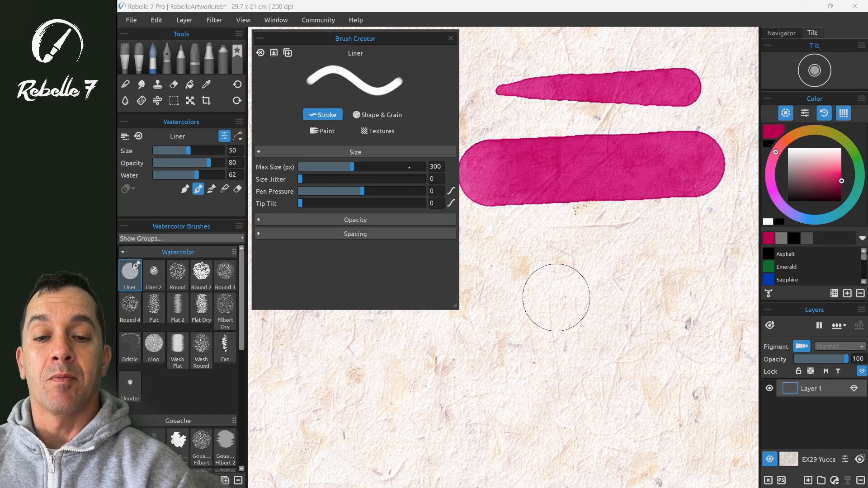
# Paint two comparison strokes below, one with a reduced maximum size and one with the maximum size at 500 px
pyautogui.moveTo(350, 166); pyautogui.dragTo(325, 166)
pyautogui.moveTo(475, 242)
pyautogui.mouseDown()
pyautogui.moveTo(623, 240)
pyautogui.moveTo(704, 226)
pyautogui.mouseUp()
pyautogui.moveTo(334, 169); pyautogui.dragTo(390, 162)
pyautogui.moveTo(473, 335); pyautogui.dragTo(710, 336)
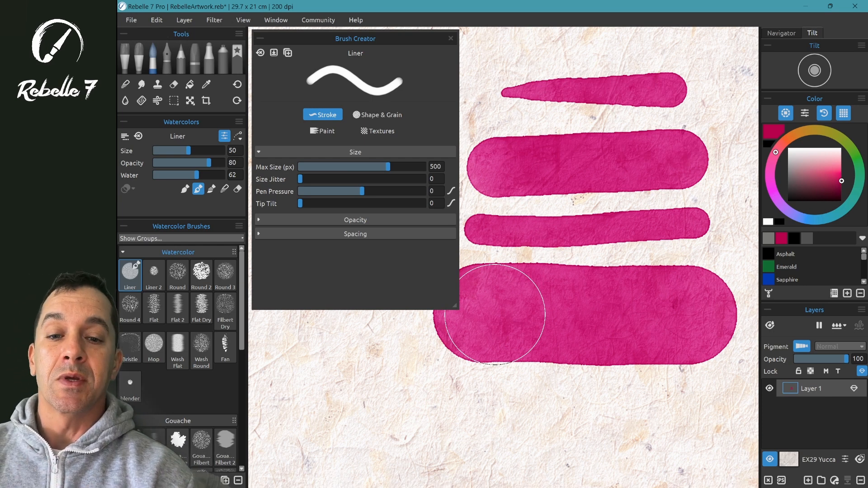
# Set the brush's maximum size to 700 px and paint a thicker test stroke below the others
pyautogui.moveTo(388, 166); pyautogui.dragTo(425, 166)
pyautogui.moveTo(412, 430)
pyautogui.mouseDown()
pyautogui.moveTo(661, 434)
pyautogui.moveTo(681, 416)
pyautogui.mouseUp()
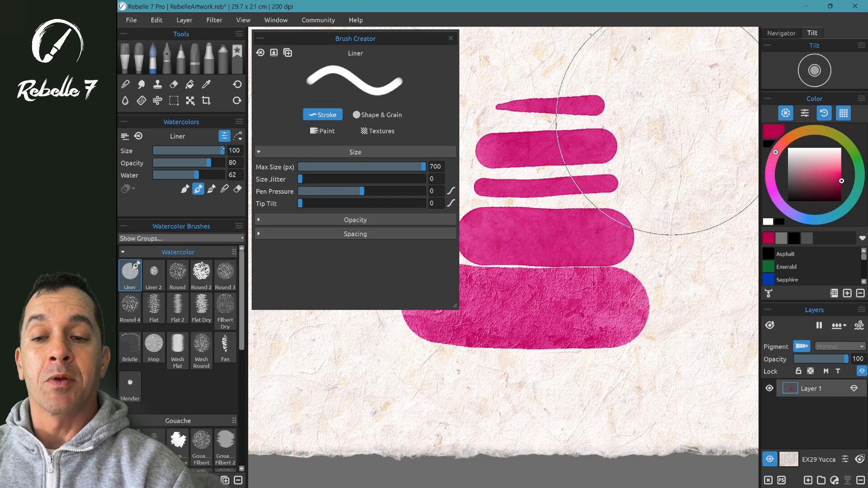
pyautogui.moveTo(672, 120)
pyautogui.mouseDown()
pyautogui.moveTo(664, 215)
pyautogui.moveTo(678, 326)
pyautogui.mouseUp()
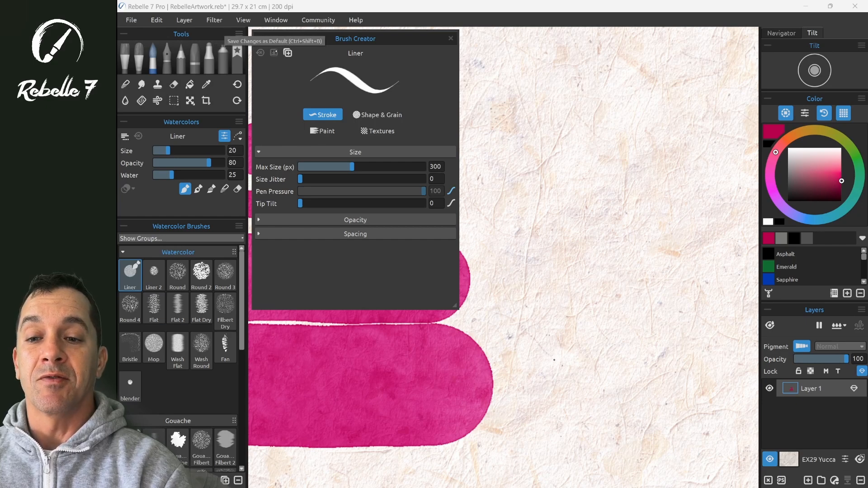
# Duplicate the Liner brush preset and check which volume and paint mode options can be saved into the copy
pyautogui.click(239, 225)
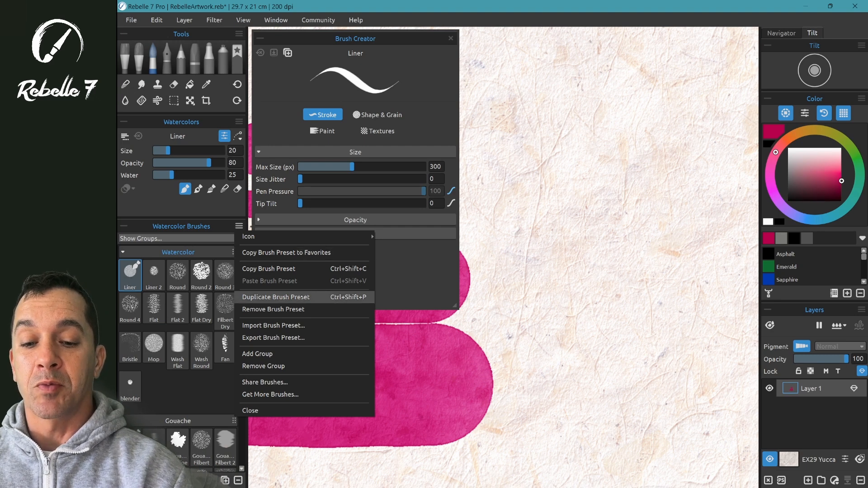
pyautogui.click(275, 297)
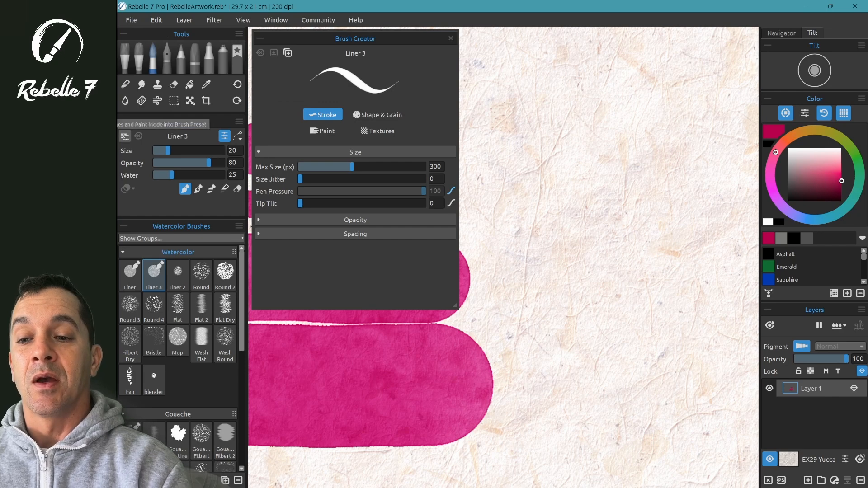
pyautogui.click(125, 136)
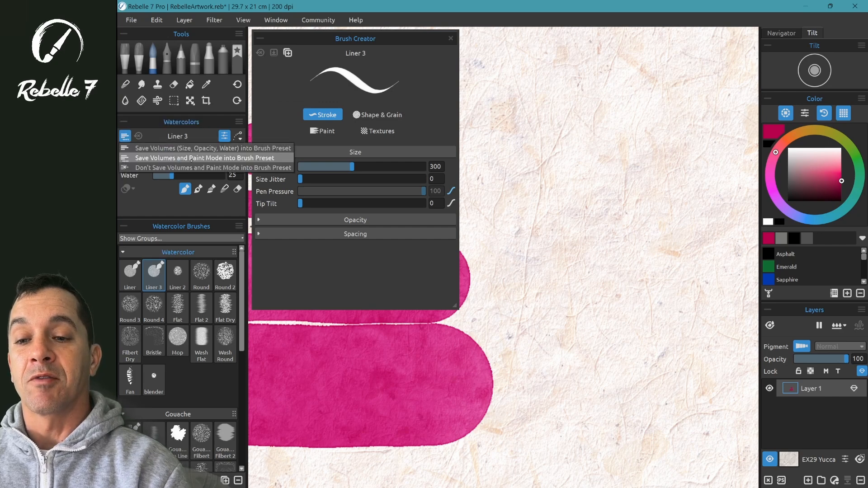
pyautogui.click(212, 149)
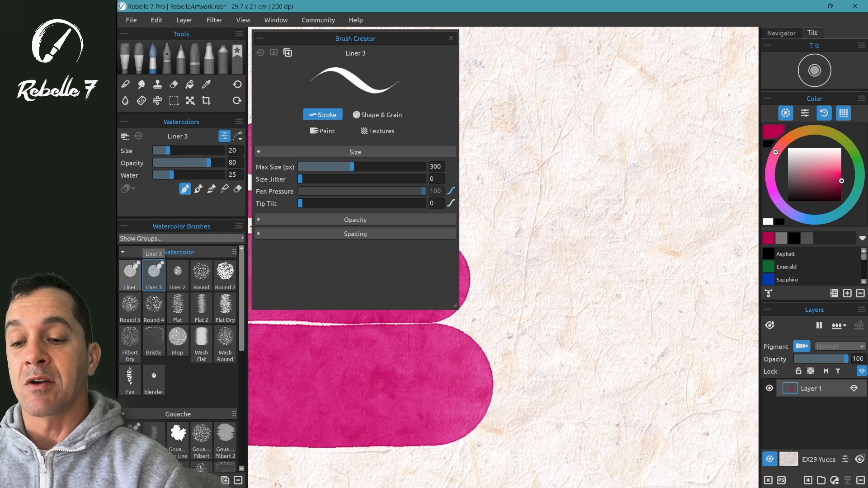
# Save Paint & Blend as the default mode of Liner 3, and set the preset to save only size, opacity and water volumes
pyautogui.click(211, 189)
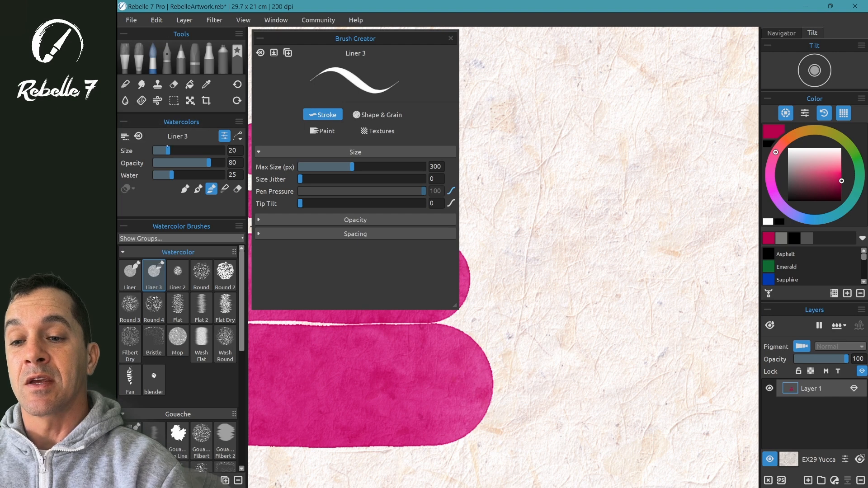
pyautogui.click(271, 50)
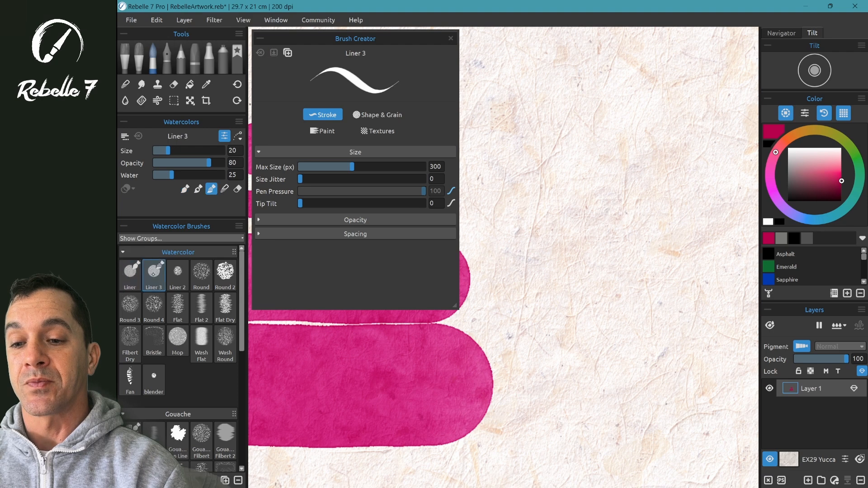
pyautogui.click(124, 136)
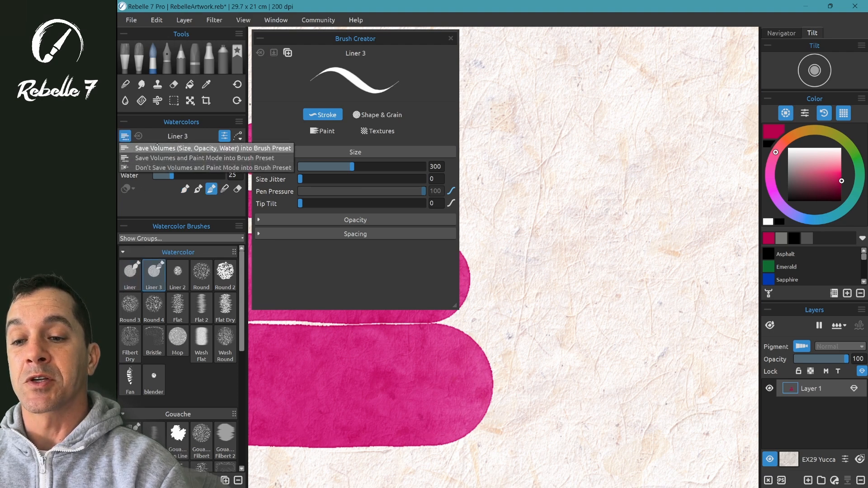
pyautogui.click(156, 148)
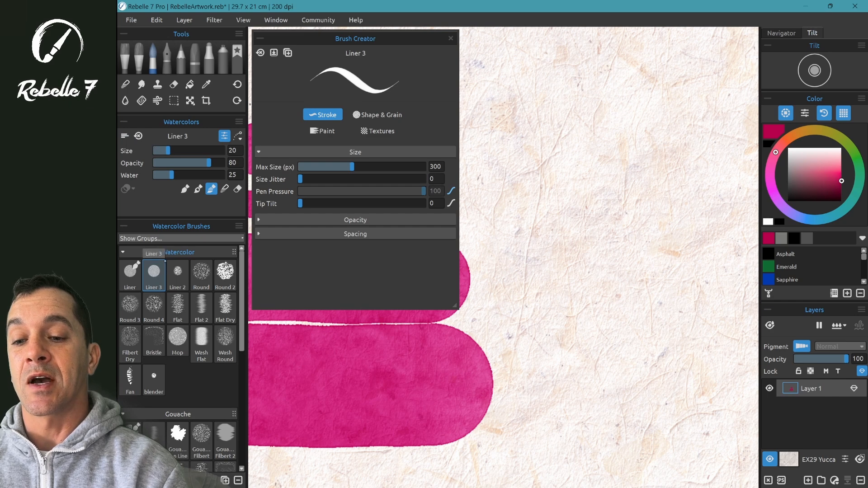
# Switch between the Liner and Liner 3 presets to compare which paint mode each one activates
pyautogui.click(131, 274)
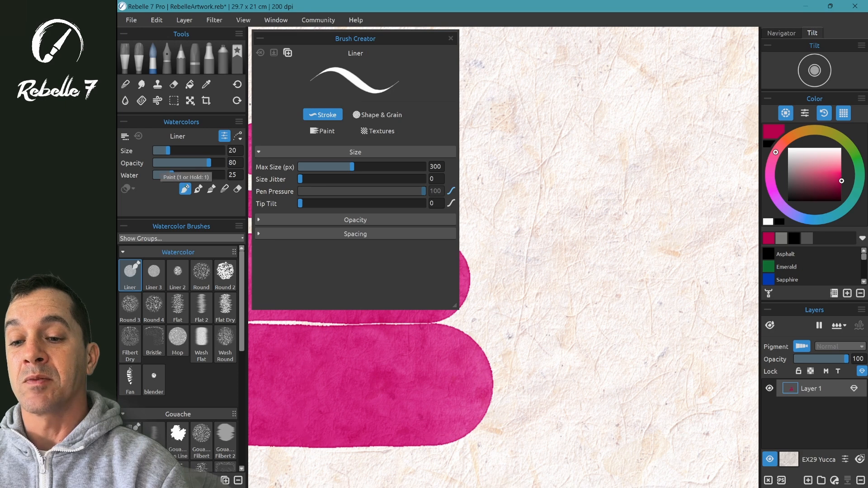
pyautogui.click(153, 273)
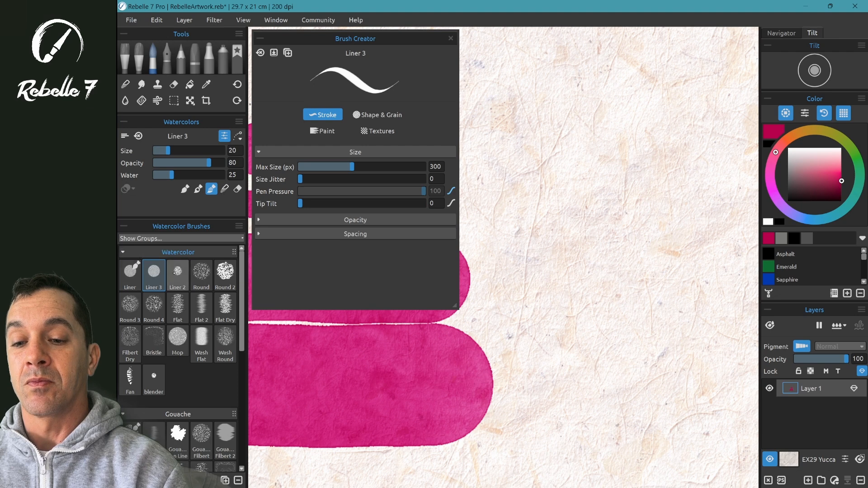
pyautogui.click(168, 273)
pyautogui.click(154, 273)
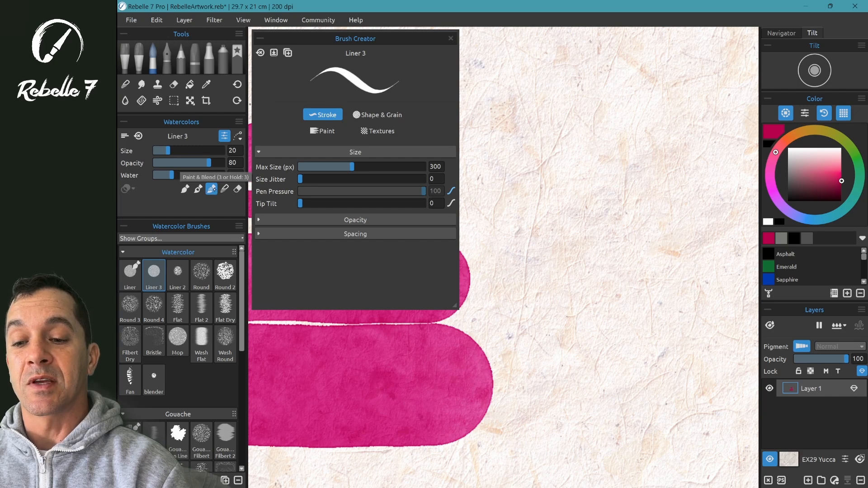
# Cycle through the Liner 2, Round, Flat and other watercolor presets to check whether the paint mode carries over between them
pyautogui.click(177, 273)
pyautogui.click(201, 272)
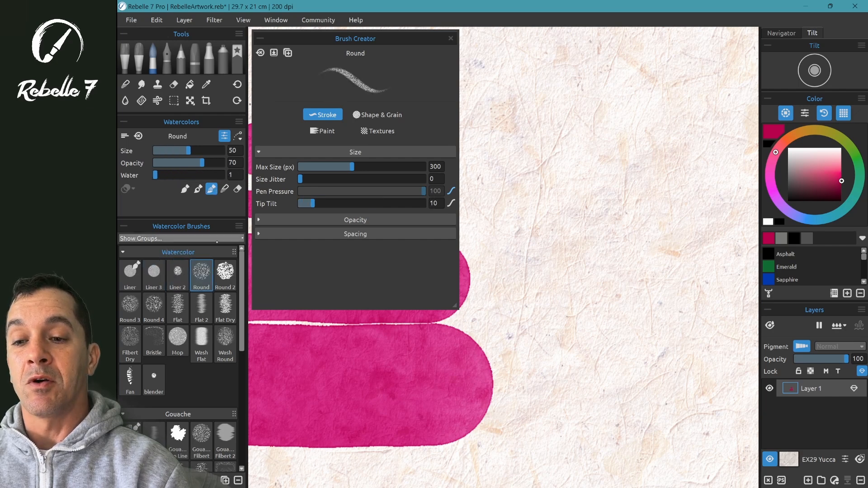
pyautogui.click(124, 136)
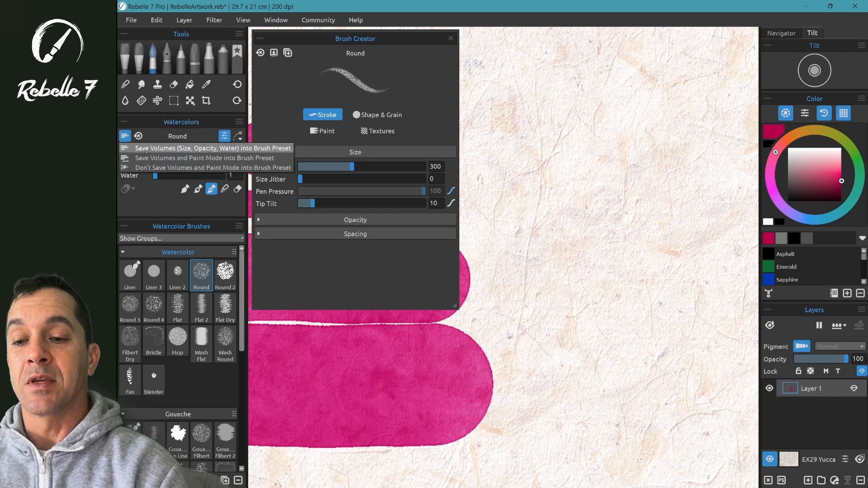
pyautogui.click(225, 273)
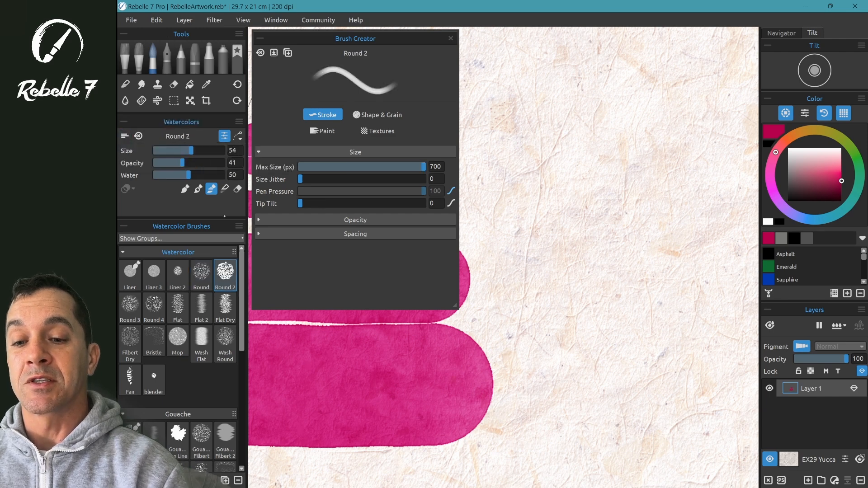
pyautogui.click(201, 307)
pyautogui.click(177, 307)
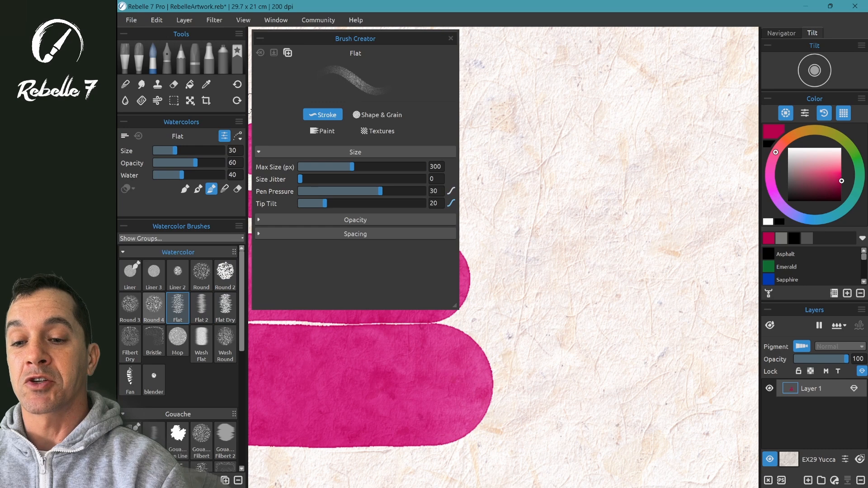
pyautogui.click(154, 307)
pyautogui.click(130, 306)
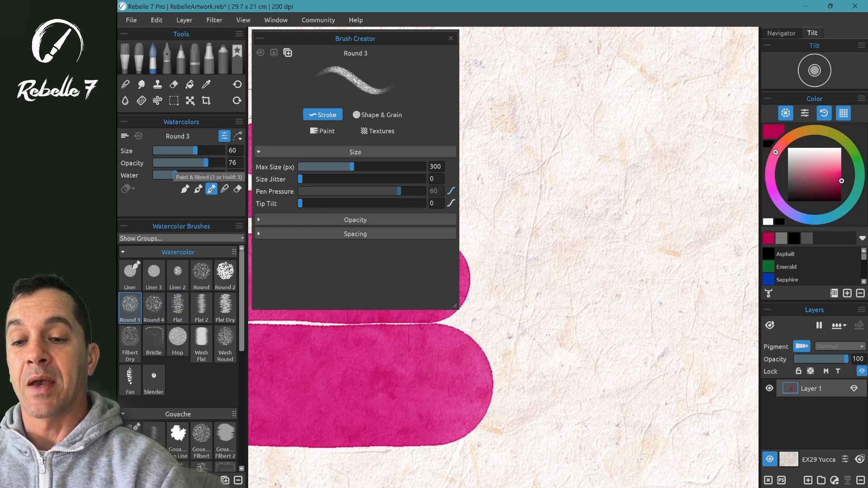
pyautogui.click(178, 271)
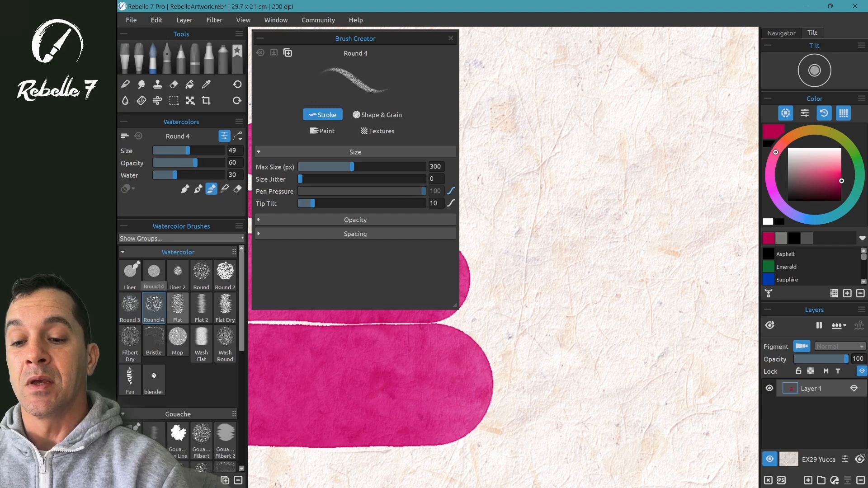
pyautogui.click(154, 272)
pyautogui.click(177, 272)
pyautogui.click(201, 272)
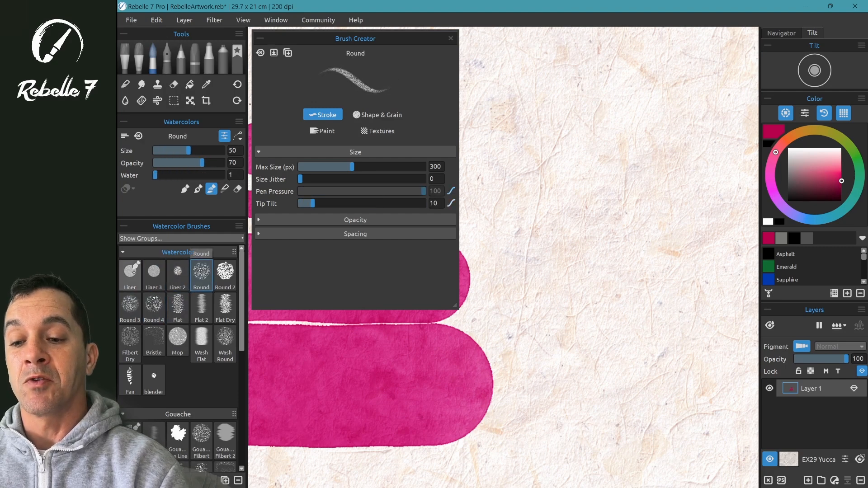
# Reselect the original Liner preset and check its options for saving volumes and paint mode
pyautogui.click(131, 273)
pyautogui.click(125, 137)
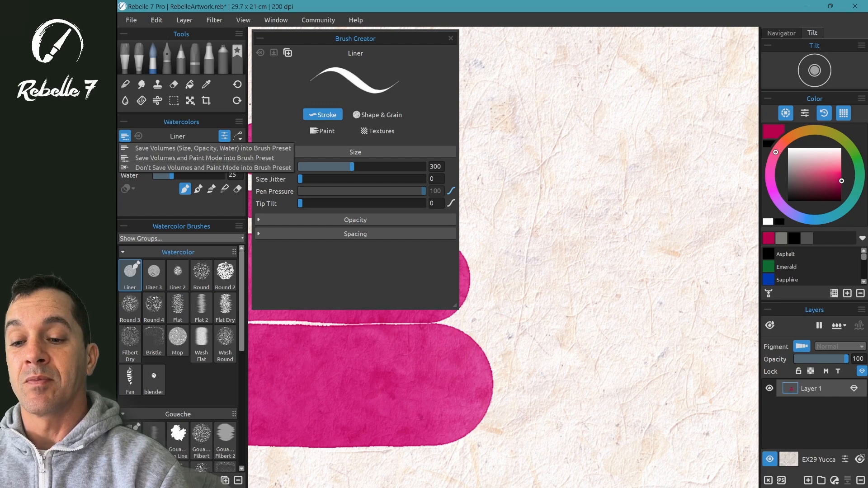
pyautogui.click(166, 266)
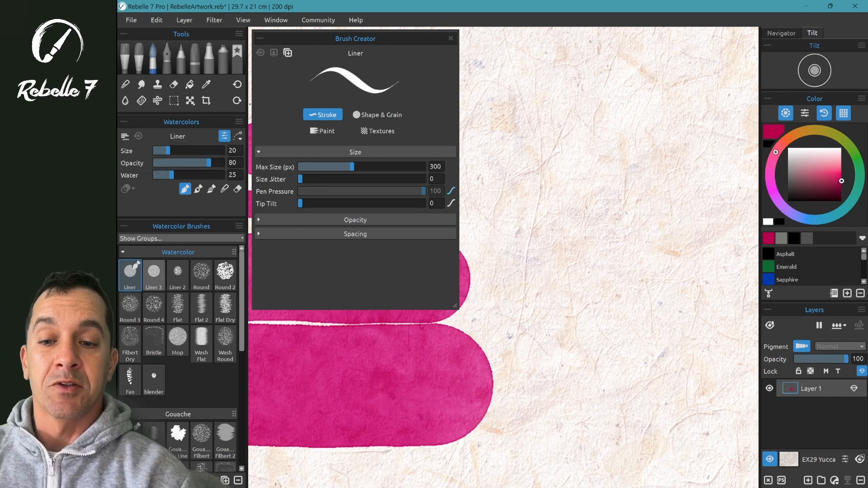
# Set the Liner brush's Size Jitter to 25 and paint a long looped stroke with a short squiggle beneath it
pyautogui.moveTo(300, 179); pyautogui.dragTo(330, 179)
pyautogui.moveTo(492, 151)
pyautogui.mouseDown()
pyautogui.moveTo(718, 149)
pyautogui.moveTo(697, 162)
pyautogui.moveTo(484, 188)
pyautogui.mouseUp()
pyautogui.moveTo(588, 182); pyautogui.dragTo(501, 198)
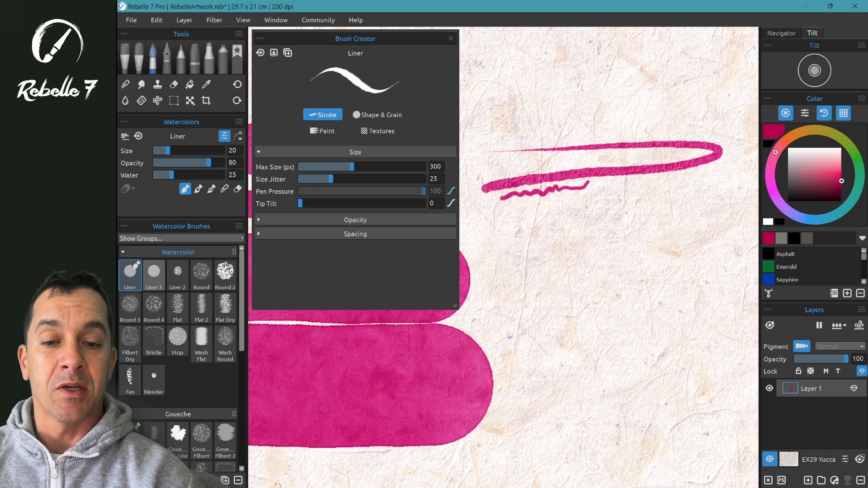
# Set the Size Jitter to 98 and paint a winding S-shaped stroke with a straight stroke below it
pyautogui.moveTo(318, 174); pyautogui.dragTo(414, 172)
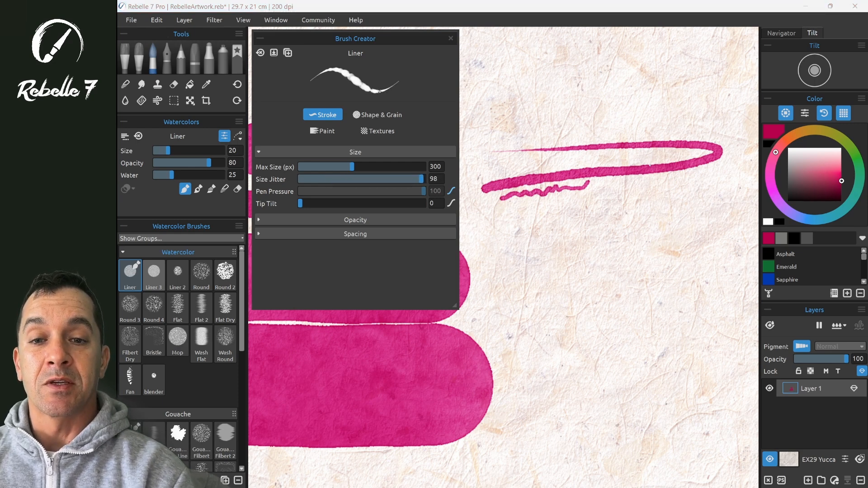
pyautogui.moveTo(499, 235)
pyautogui.mouseDown()
pyautogui.moveTo(675, 227)
pyautogui.moveTo(733, 234)
pyautogui.moveTo(675, 260)
pyautogui.moveTo(493, 270)
pyautogui.moveTo(520, 293)
pyautogui.moveTo(676, 287)
pyautogui.mouseUp()
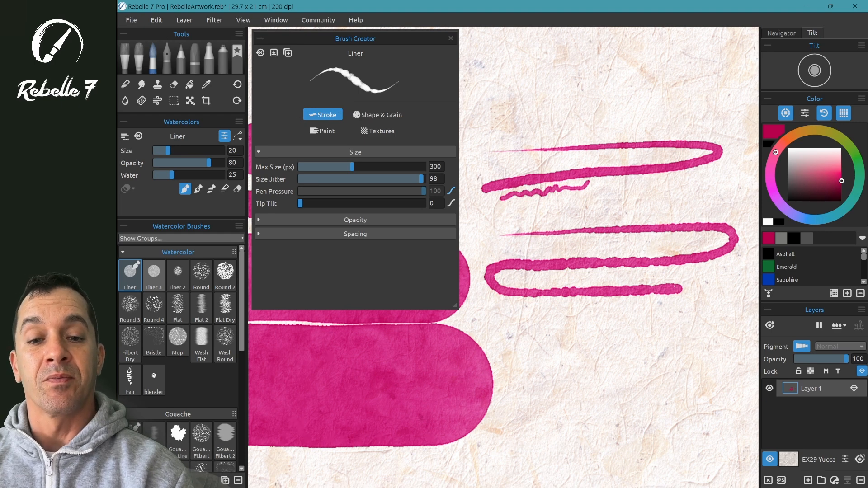
pyautogui.moveTo(523, 321); pyautogui.dragTo(708, 318)
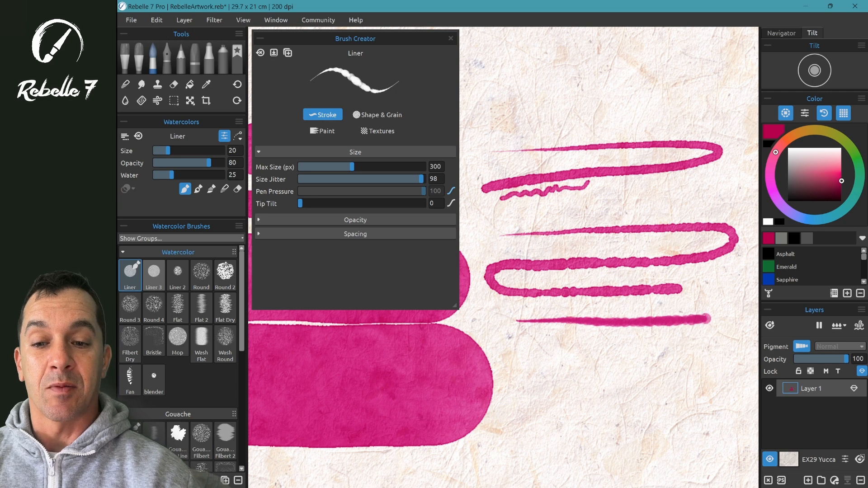
# Open the Liner's Pen Pressure size curve, reset it to a straight diagonal, and move the curve editor clear of the size settings
pyautogui.click(451, 191)
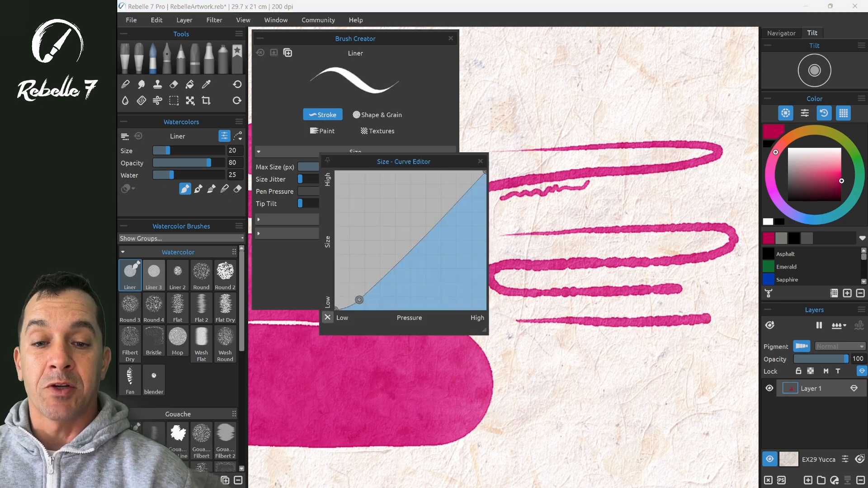
pyautogui.click(327, 317)
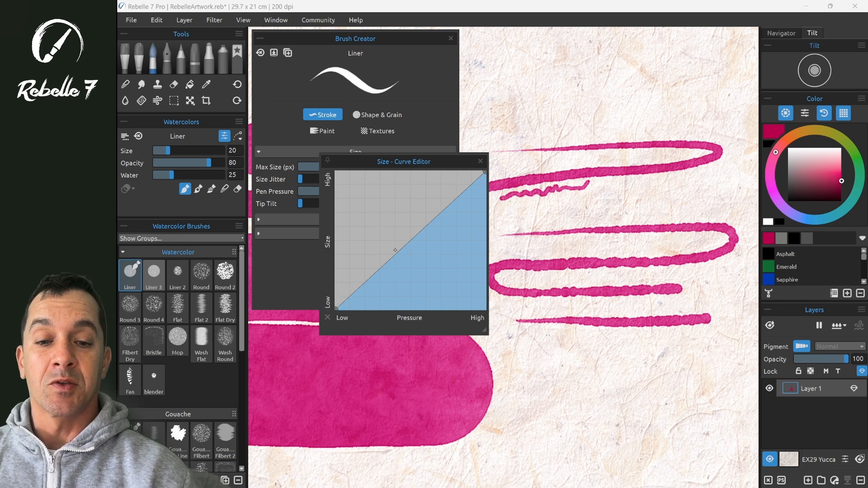
pyautogui.moveTo(424, 161); pyautogui.dragTo(469, 220)
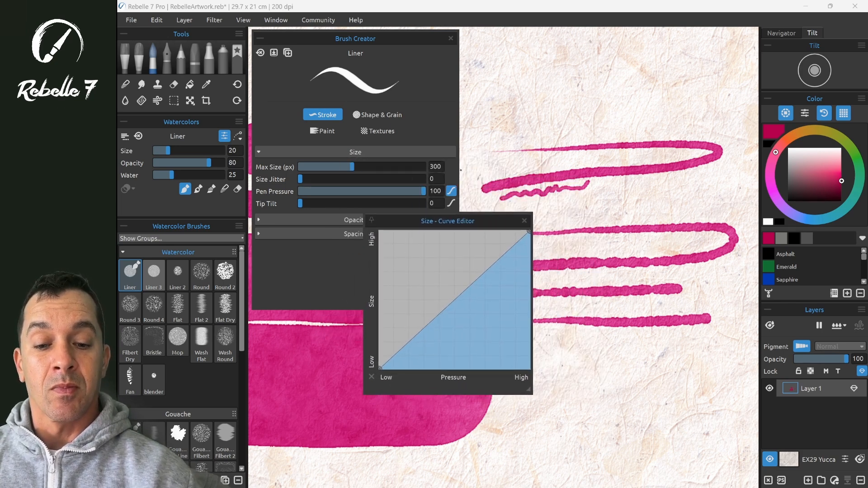
# Flatten the Pen Pressure curve at maximum size and paint test strokes, including two thick horizontal strokes above the existing loops
pyautogui.moveTo(380, 368)
pyautogui.mouseDown()
pyautogui.moveTo(389, 273)
pyautogui.moveTo(411, 246)
pyautogui.moveTo(379, 231)
pyautogui.mouseUp()
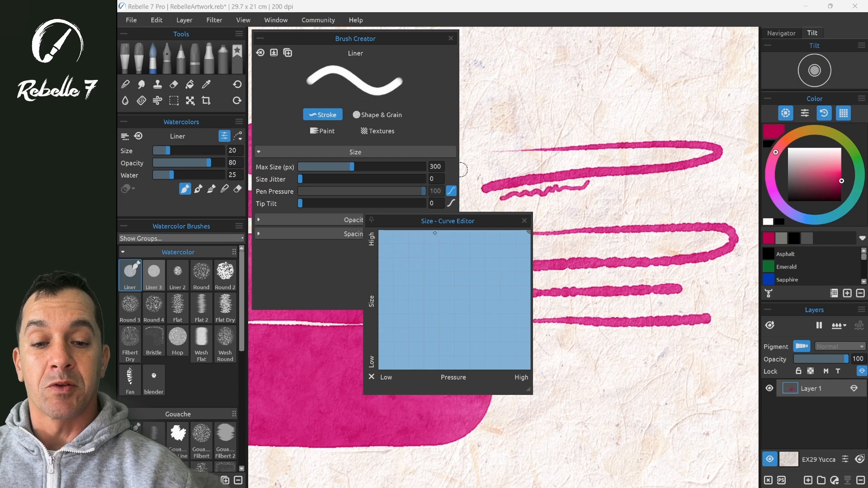
pyautogui.moveTo(522, 230); pyautogui.dragTo(451, 230)
pyautogui.moveTo(486, 80); pyautogui.dragTo(664, 80)
pyautogui.moveTo(452, 230); pyautogui.dragTo(455, 301)
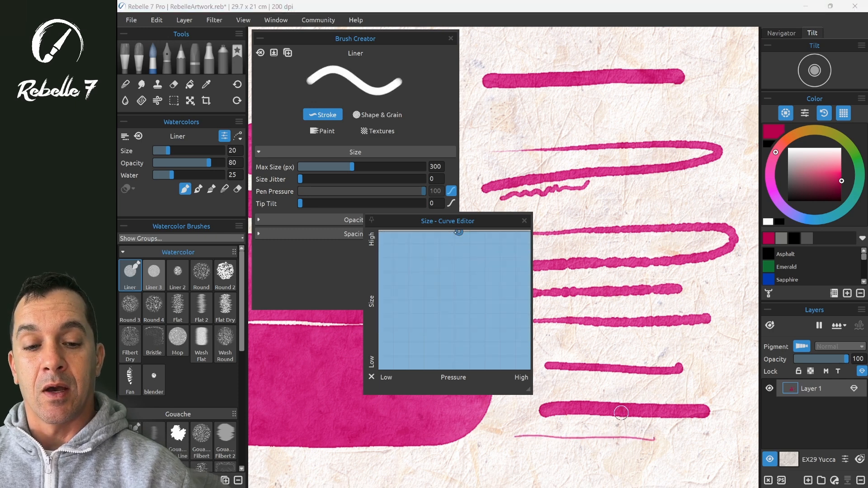
pyautogui.moveTo(492, 111); pyautogui.dragTo(710, 106)
# Restore the Pen Pressure curve to a rising diagonal and paint a tapered stroke between the two looped strokes
pyautogui.moveTo(459, 231)
pyautogui.mouseDown()
pyautogui.moveTo(482, 266)
pyautogui.moveTo(413, 295)
pyautogui.moveTo(380, 368)
pyautogui.mouseUp()
pyautogui.moveTo(483, 265); pyautogui.dragTo(537, 225)
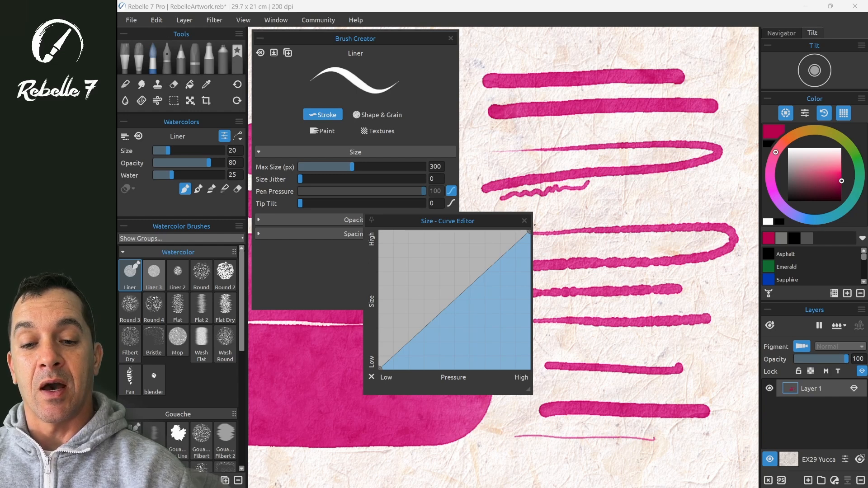
pyautogui.moveTo(550, 207); pyautogui.dragTo(726, 188)
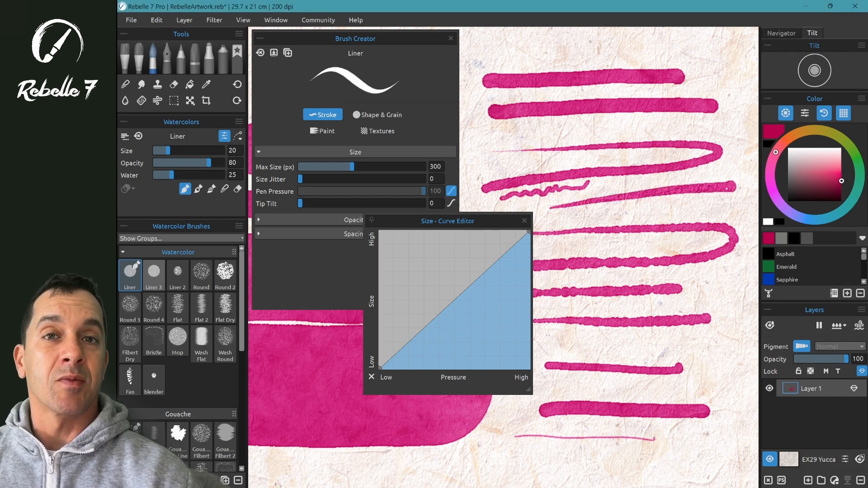
# Invert the Pen Pressure curve so size falls from high to low, and paint two horizontal test strokes near the canvas's lower edge
pyautogui.scroll(-2, 727, 188)
pyautogui.moveTo(380, 368); pyautogui.dragTo(380, 231)
pyautogui.moveTo(528, 231); pyautogui.dragTo(529, 368)
pyautogui.moveTo(542, 334); pyautogui.dragTo(707, 334)
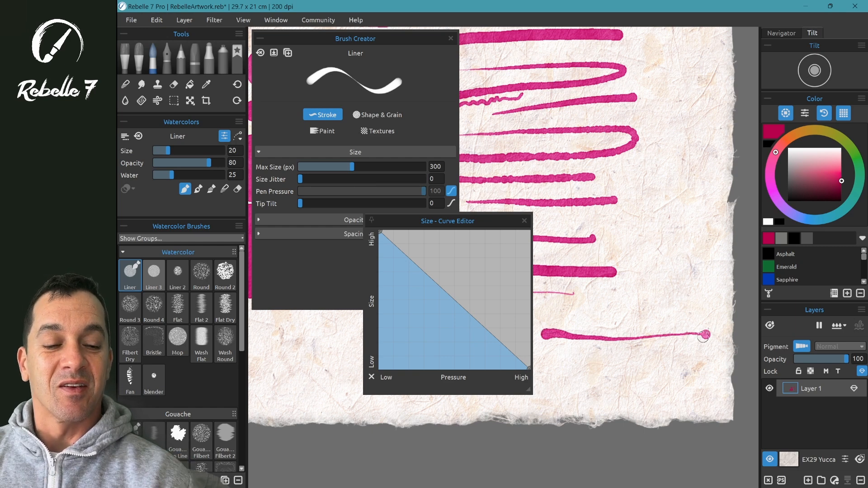
pyautogui.moveTo(544, 368); pyautogui.dragTo(697, 367)
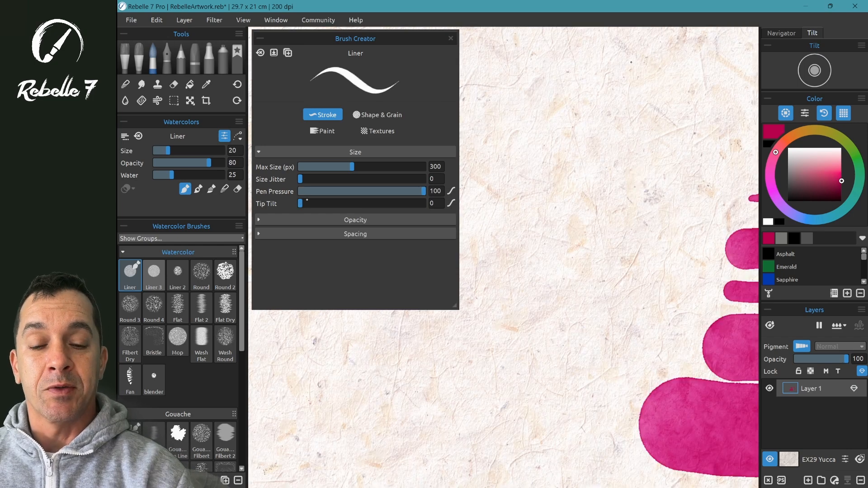
# Paint a small mark on blank paper, set the brush Size to 52, and add two round dabs beneath it
pyautogui.moveTo(527, 188); pyautogui.dragTo(535, 194)
pyautogui.moveTo(187, 150); pyautogui.dragTo(189, 151)
pyautogui.click(522, 222)
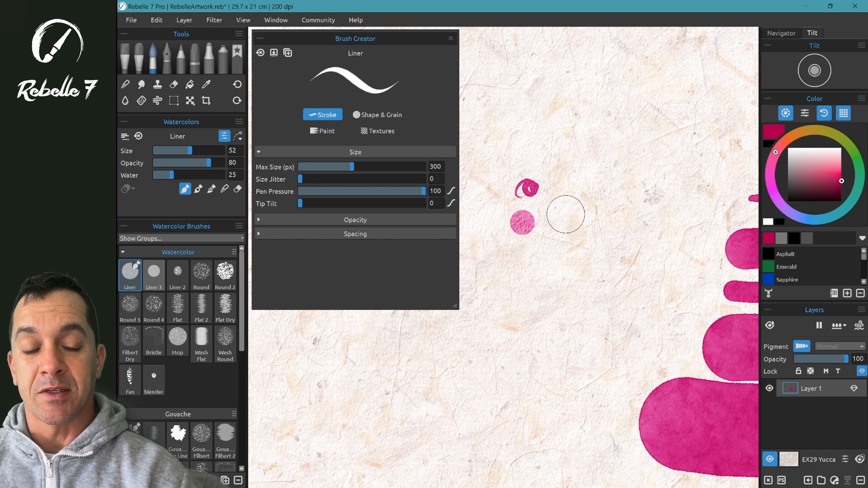
pyautogui.click(565, 212)
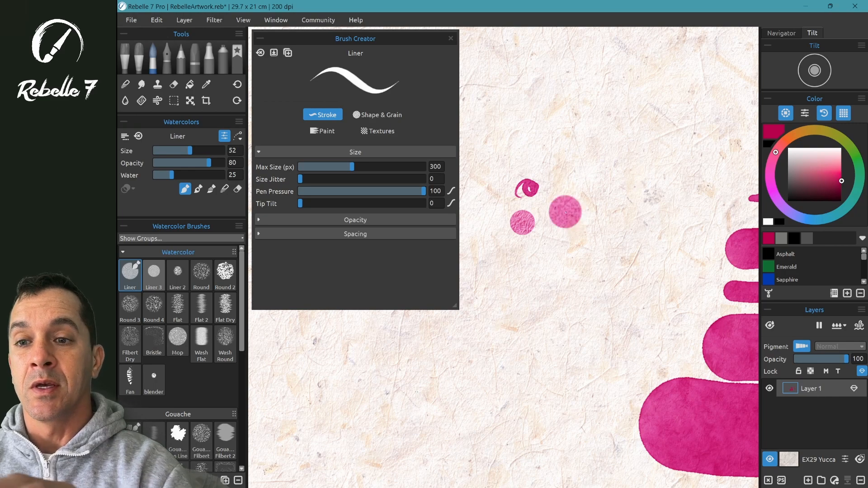
# Review the painting cursor options in the Tools preferences, accept them, and paint a round dab above the existing ones
pyautogui.click(156, 20)
pyautogui.click(169, 357)
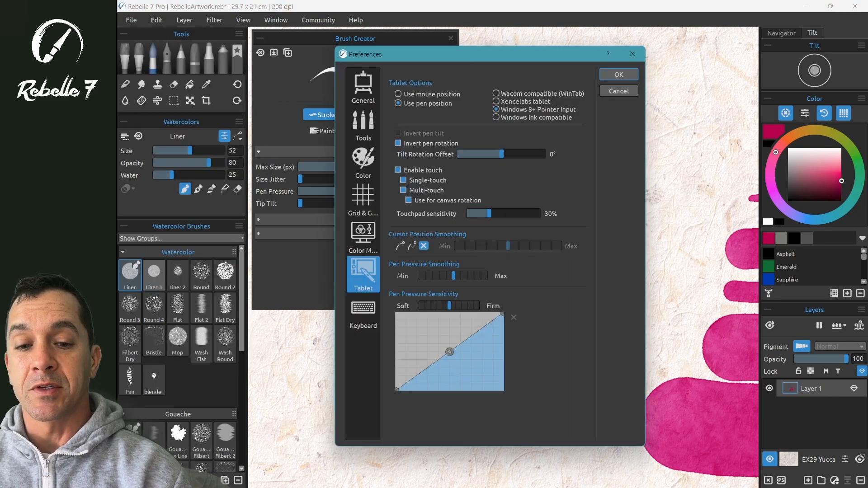
pyautogui.click(363, 124)
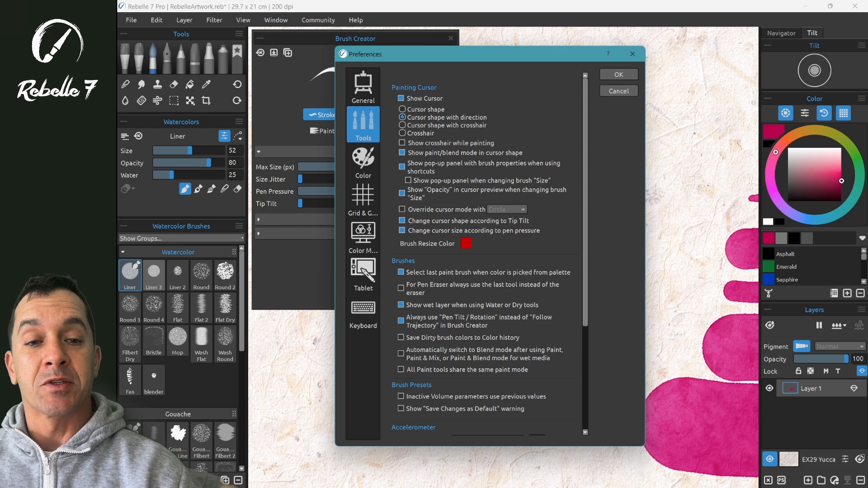
pyautogui.click(619, 74)
pyautogui.moveTo(555, 152); pyautogui.dragTo(560, 149)
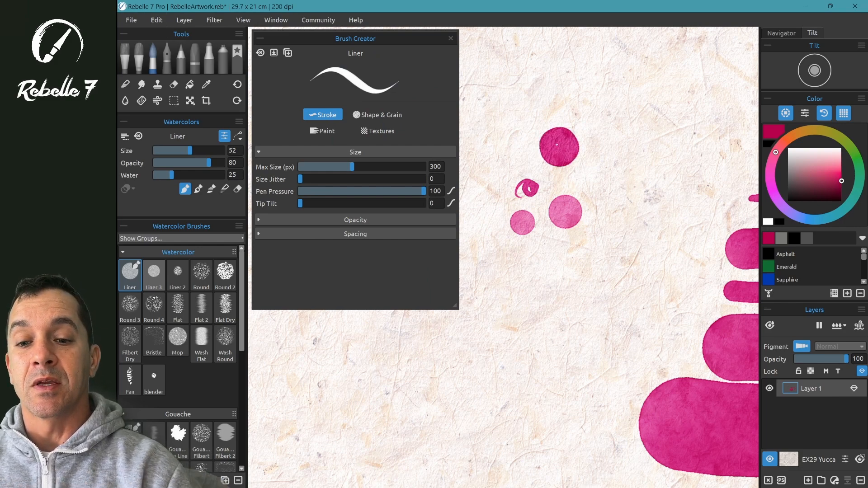
# Turn off "Change cursor size according to pen pressure" in the Tools preferences and paint two more test dabs around the existing dots
pyautogui.click(157, 19)
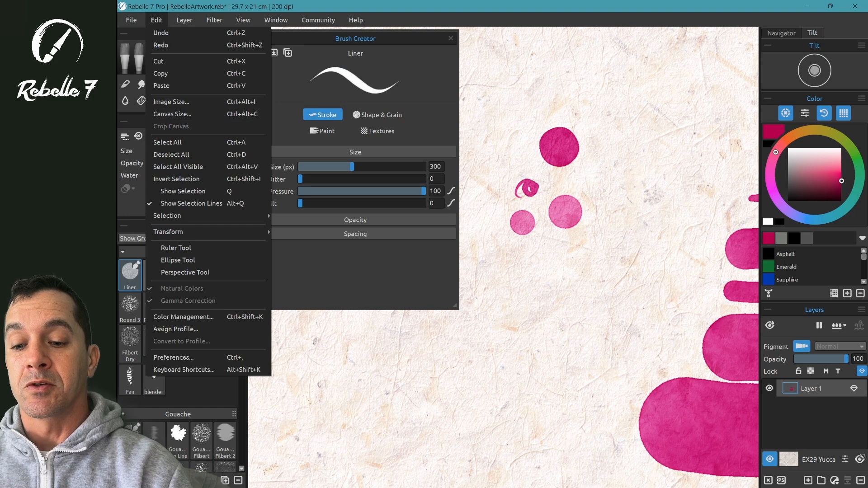
pyautogui.click(166, 358)
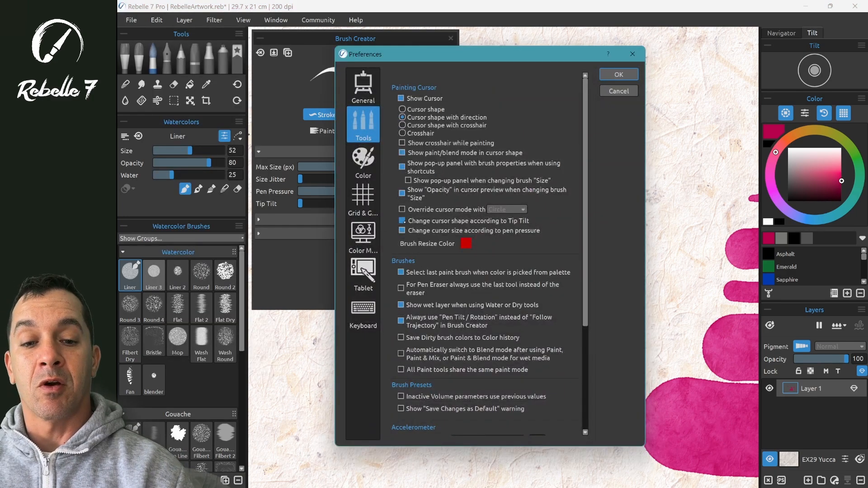
pyautogui.click(402, 231)
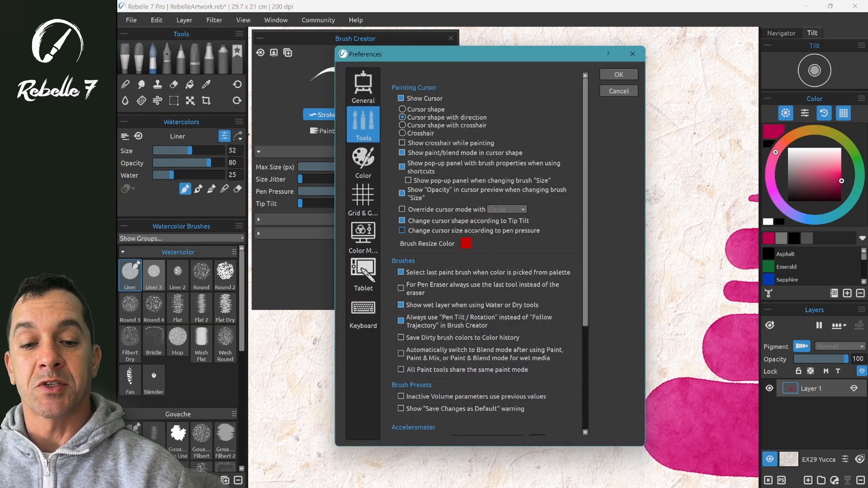
pyautogui.click(618, 74)
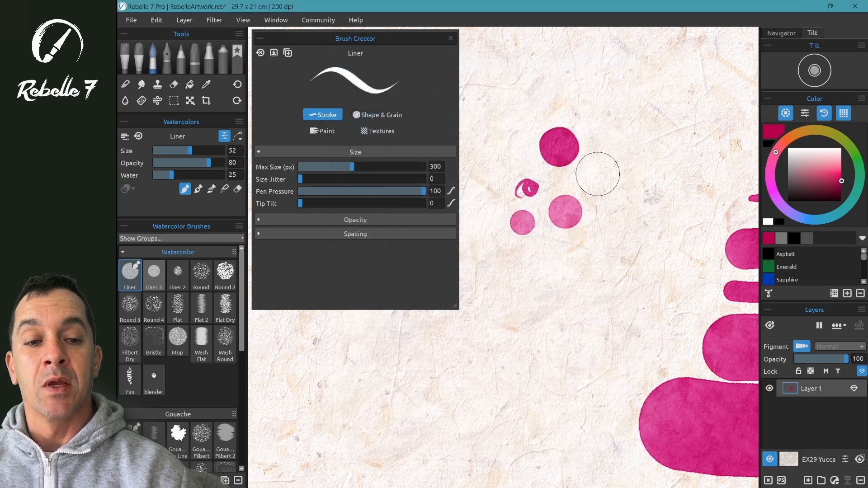
pyautogui.moveTo(606, 175); pyautogui.dragTo(615, 171)
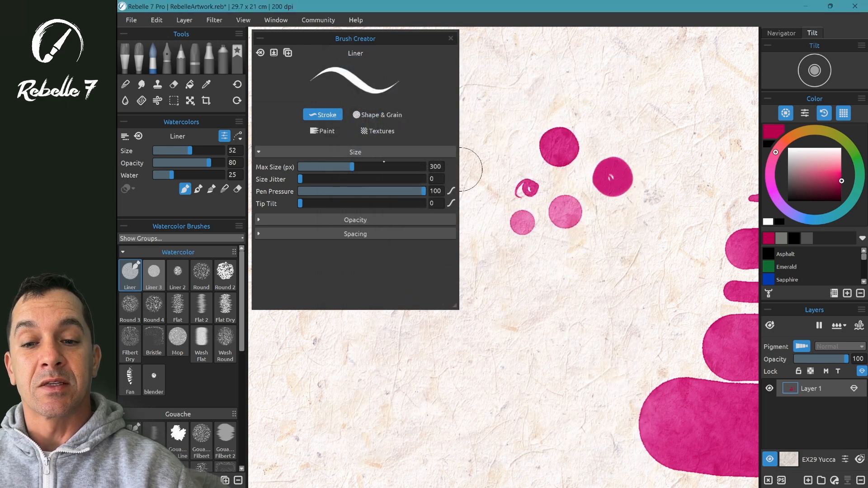
pyautogui.moveTo(357, 166)
pyautogui.mouseDown()
pyautogui.moveTo(413, 166)
pyautogui.moveTo(351, 166)
pyautogui.mouseUp()
pyautogui.moveTo(519, 96); pyautogui.dragTo(556, 102)
# Set the Liner's Tip Tilt to 100 and paint an upright round dab with several tilted oval dabs just above it
pyautogui.moveTo(299, 203); pyautogui.dragTo(427, 203)
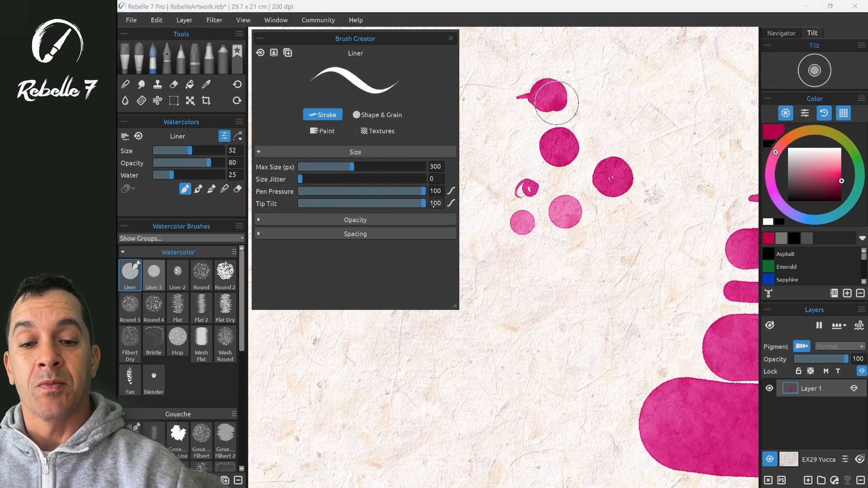
pyautogui.moveTo(534, 294); pyautogui.dragTo(537, 298)
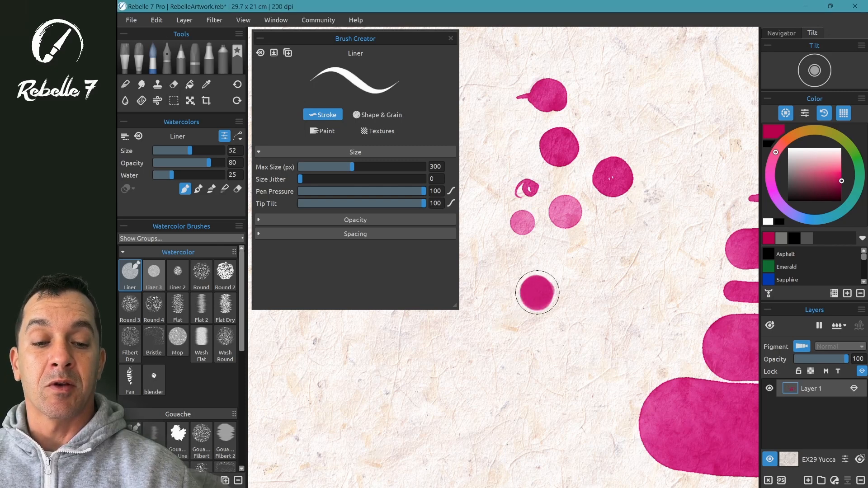
pyautogui.click(537, 274)
pyautogui.click(535, 277)
pyautogui.click(542, 273)
pyautogui.click(545, 263)
pyautogui.click(556, 257)
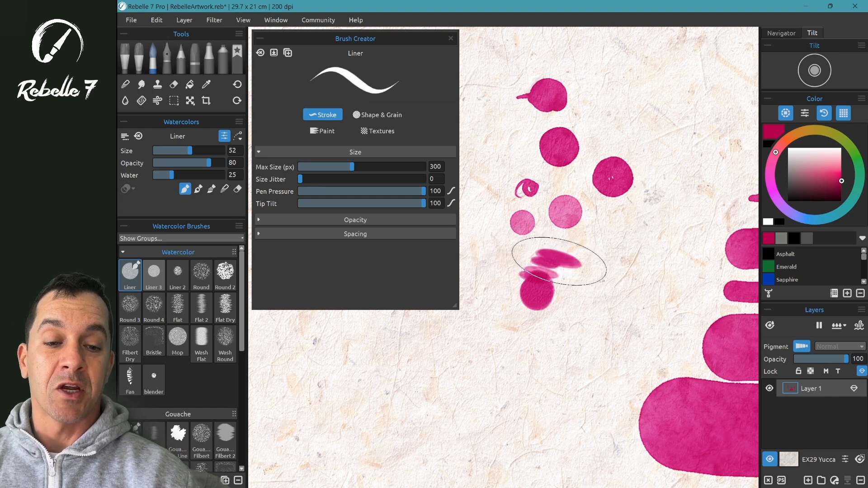
# Paint a broad winding stroke over the test dabs with a tilted pen, plus two diagonal elliptical marks beside them
pyautogui.click(559, 261)
pyautogui.click(559, 260)
pyautogui.moveTo(559, 260)
pyautogui.mouseDown()
pyautogui.moveTo(535, 244)
pyautogui.moveTo(515, 266)
pyautogui.moveTo(508, 341)
pyautogui.moveTo(529, 333)
pyautogui.moveTo(575, 348)
pyautogui.moveTo(587, 332)
pyautogui.moveTo(552, 307)
pyautogui.moveTo(528, 189)
pyautogui.moveTo(508, 166)
pyautogui.moveTo(531, 174)
pyautogui.moveTo(520, 164)
pyautogui.mouseUp()
pyautogui.moveTo(618, 93); pyautogui.dragTo(675, 139)
pyautogui.moveTo(644, 168); pyautogui.dragTo(690, 219)
# Change the Liner's shape source to the star and paint two broad star-shaped strokes, one curved and one on blank paper
pyautogui.click(384, 116)
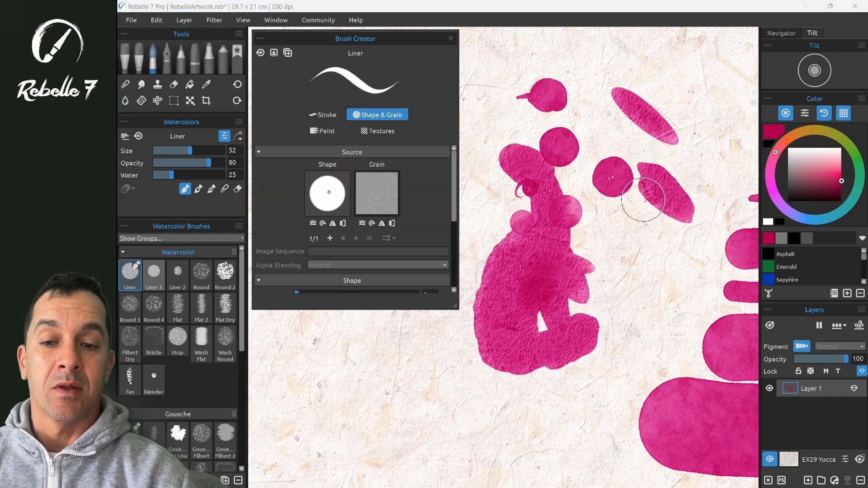
pyautogui.click(328, 194)
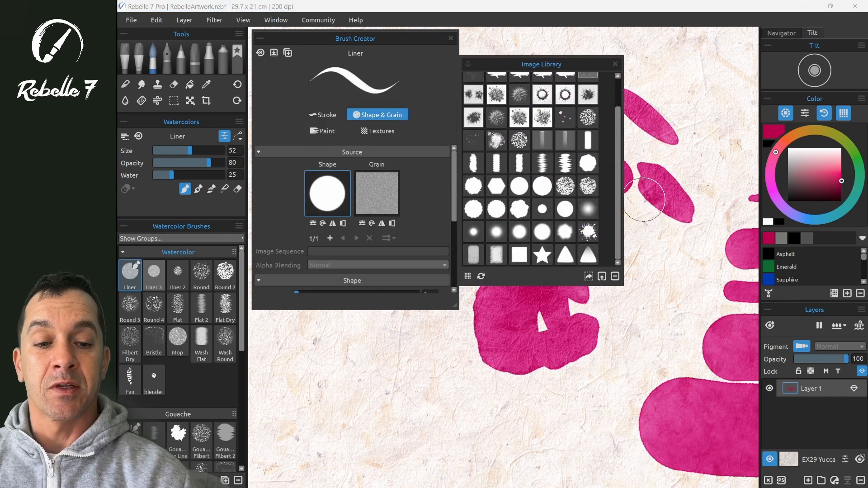
pyautogui.click(542, 254)
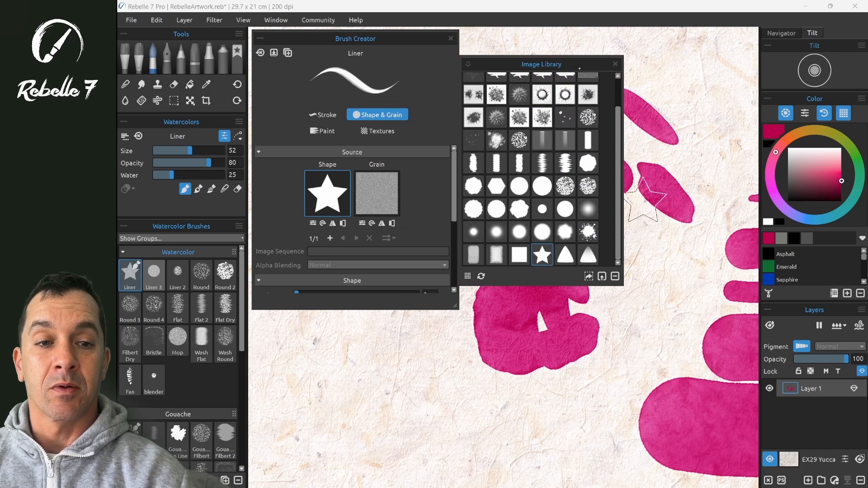
pyautogui.click(615, 64)
pyautogui.moveTo(602, 138)
pyautogui.mouseDown()
pyautogui.moveTo(633, 165)
pyautogui.moveTo(678, 239)
pyautogui.moveTo(663, 285)
pyautogui.moveTo(646, 293)
pyautogui.mouseUp()
pyautogui.moveTo(448, 420)
pyautogui.mouseDown()
pyautogui.moveTo(398, 404)
pyautogui.moveTo(396, 384)
pyautogui.moveTo(368, 378)
pyautogui.moveTo(453, 407)
pyautogui.moveTo(409, 456)
pyautogui.mouseUp()
# Paint test strokes with the star brush at a reduced Tip Tilt and at a Tip Tilt of 85
pyautogui.click(322, 115)
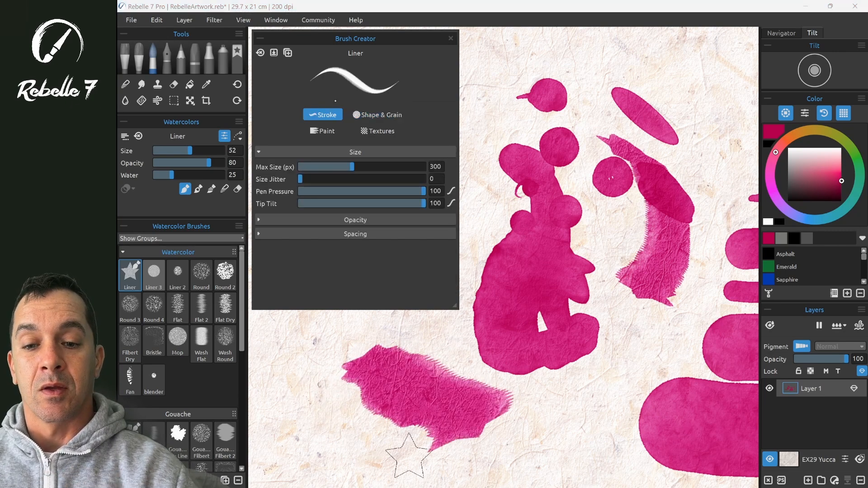
pyautogui.click(367, 203)
pyautogui.moveTo(340, 202)
pyautogui.mouseDown()
pyautogui.moveTo(355, 203)
pyautogui.moveTo(313, 203)
pyautogui.mouseUp()
pyautogui.moveTo(504, 62); pyautogui.dragTo(482, 114)
pyautogui.moveTo(336, 204)
pyautogui.mouseDown()
pyautogui.moveTo(310, 203)
pyautogui.moveTo(405, 203)
pyautogui.mouseUp()
pyautogui.moveTo(651, 84)
pyautogui.mouseDown()
pyautogui.moveTo(584, 73)
pyautogui.moveTo(633, 87)
pyautogui.moveTo(701, 147)
pyautogui.mouseUp()
# Open the Tip Tilt curve, move the Width curve's starting point to mid-range, and dab a star beside the winding stroke
pyautogui.click(451, 203)
pyautogui.click(466, 245)
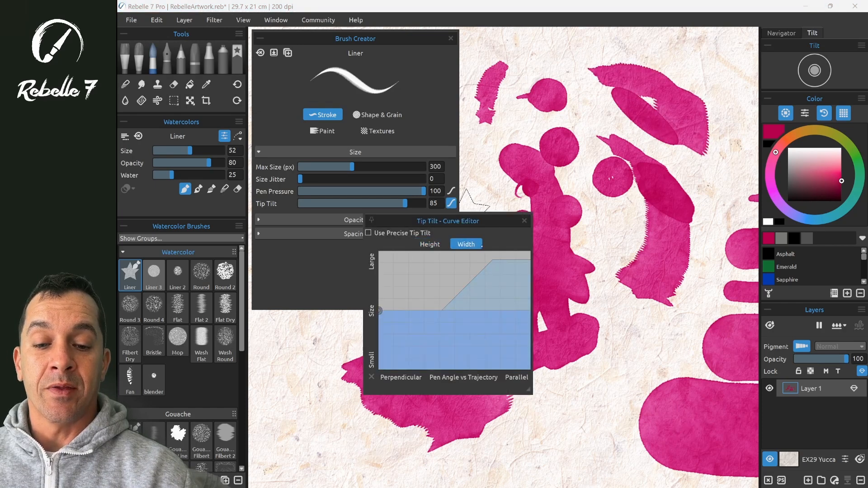
pyautogui.moveTo(382, 311); pyautogui.dragTo(449, 313)
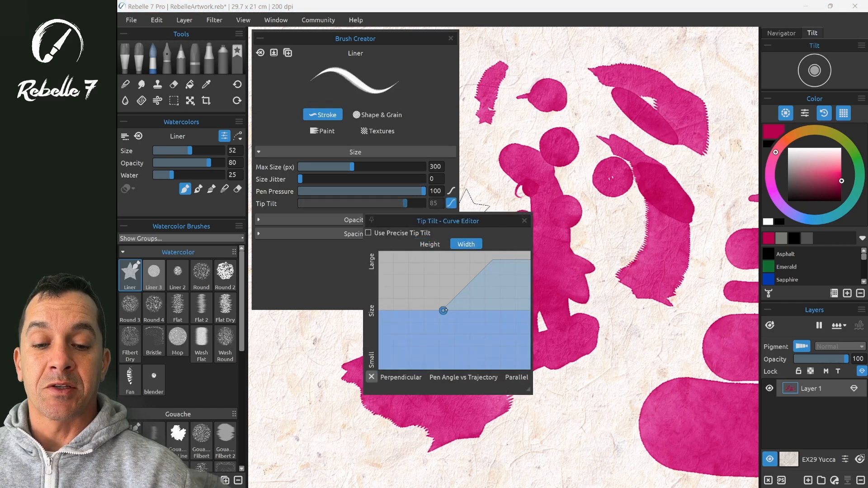
pyautogui.click(608, 312)
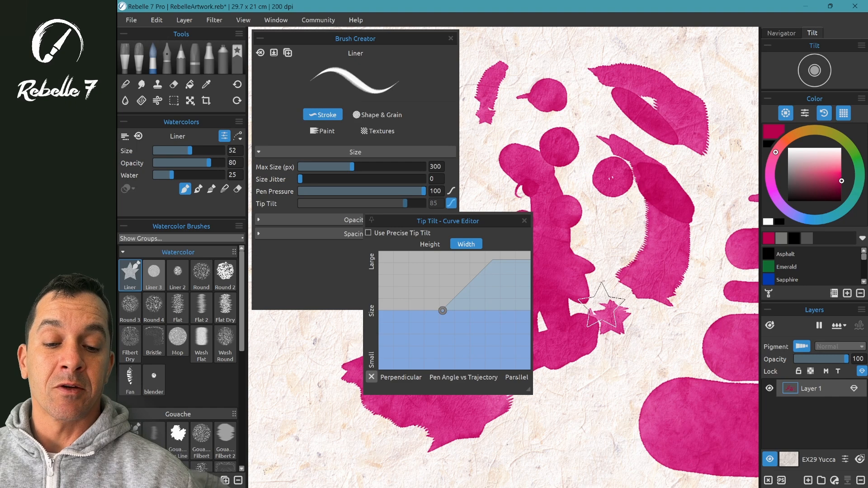
pyautogui.click(507, 381)
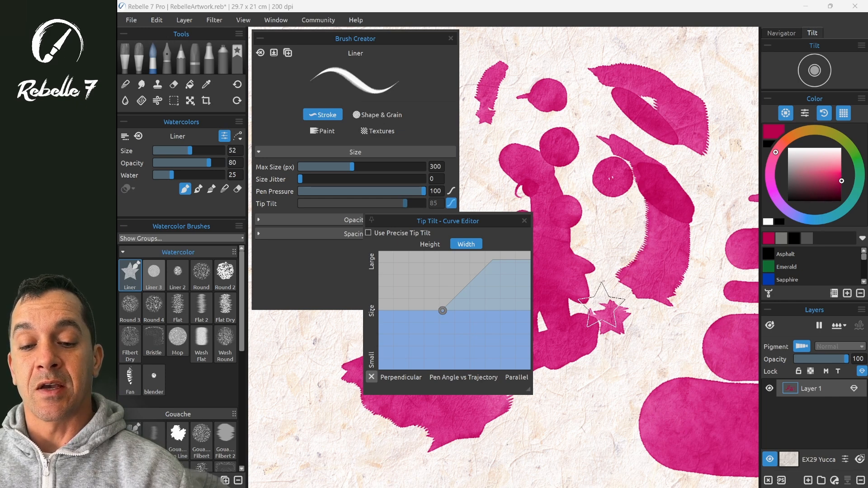
# Shift the Tip Tilt Height curve's lower point slightly toward high tilt, return to the Width curve, and dab a star on blank paper
pyautogui.click(430, 244)
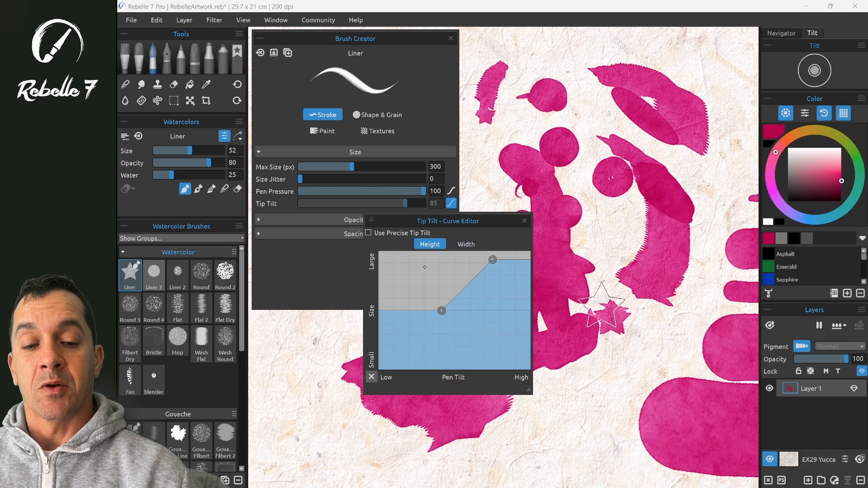
pyautogui.moveTo(442, 311)
pyautogui.mouseDown()
pyautogui.moveTo(381, 359)
pyautogui.moveTo(446, 311)
pyautogui.mouseUp()
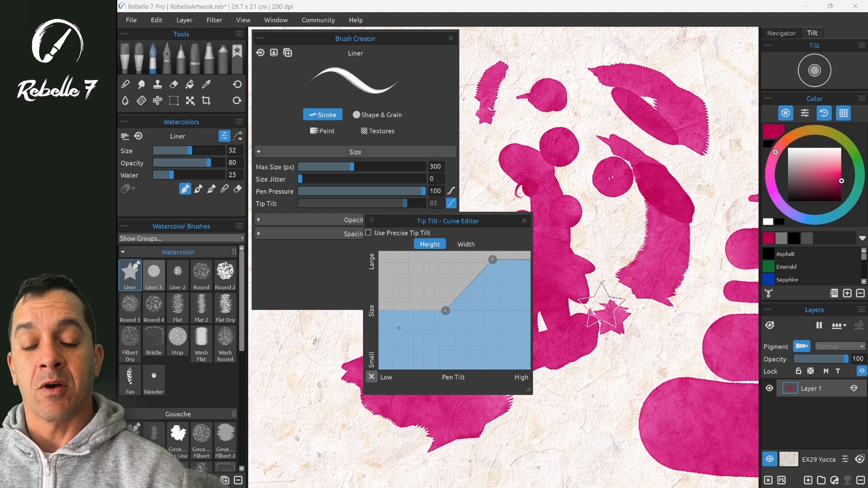
pyautogui.click(466, 244)
pyautogui.moveTo(315, 400); pyautogui.dragTo(312, 408)
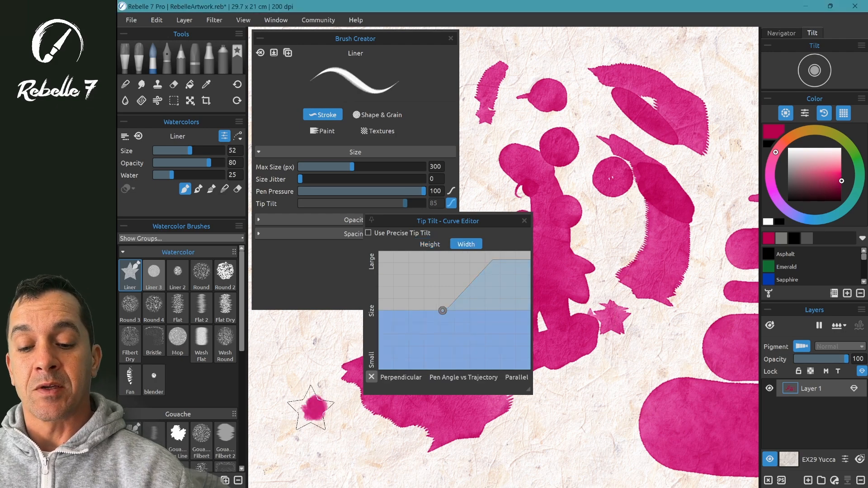
# Reset the Liner brush to its saved settings and set its Tip Tilt to 57, checking the Width and Height curves
pyautogui.click(369, 114)
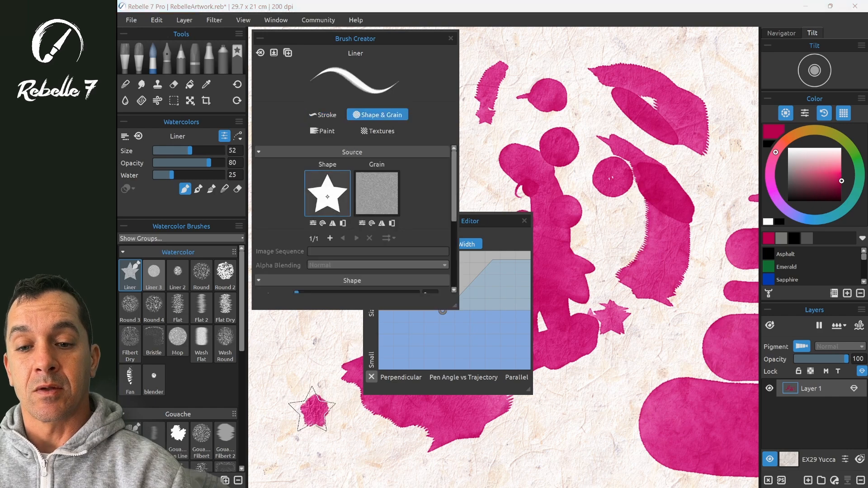
pyautogui.click(328, 194)
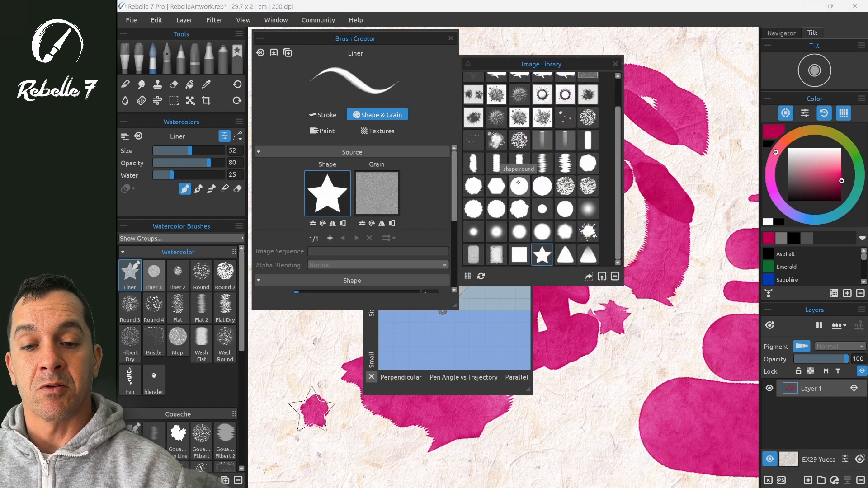
pyautogui.click(260, 53)
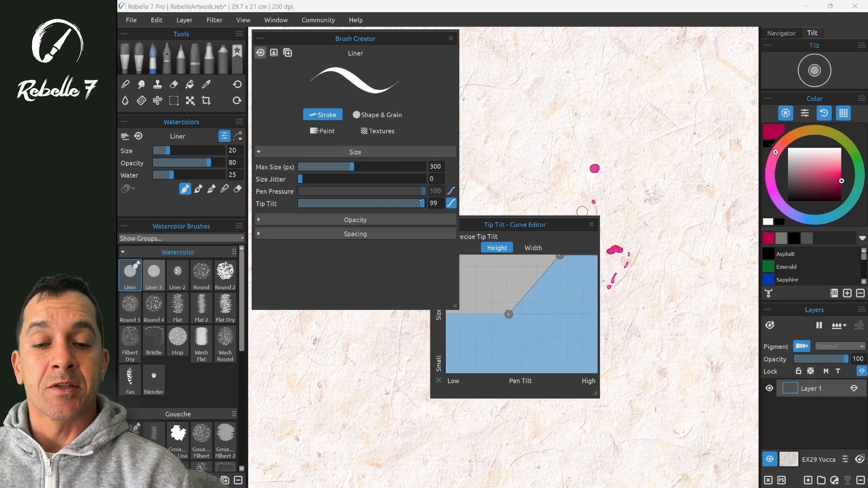
pyautogui.moveTo(421, 202); pyautogui.dragTo(371, 204)
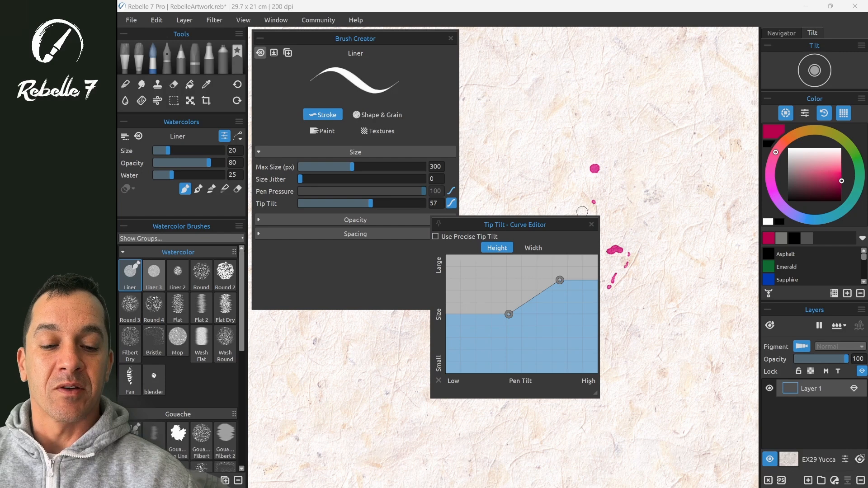
pyautogui.click(533, 247)
pyautogui.click(497, 248)
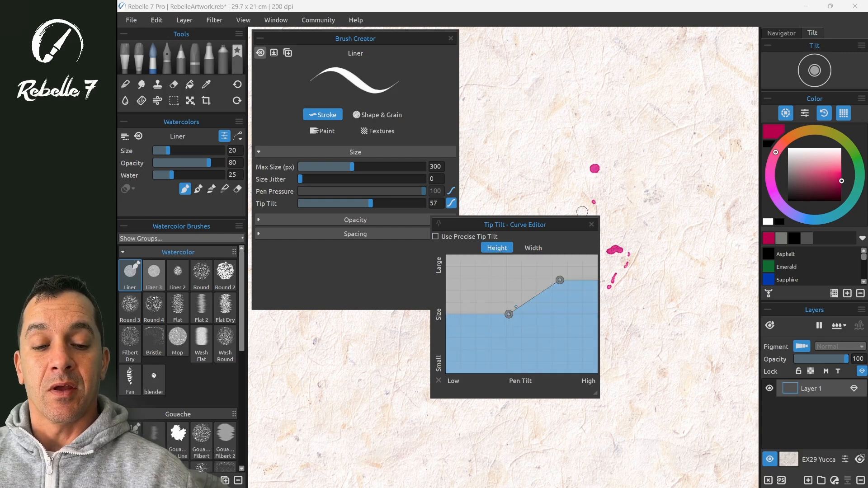
# Raise the Tip Tilt Height curve's upper point to maximum size, adjust its lower point, and paint an arched and a vertical test stroke
pyautogui.moveTo(560, 280); pyautogui.dragTo(537, 256)
pyautogui.moveTo(508, 314); pyautogui.dragTo(510, 353)
pyautogui.moveTo(560, 156)
pyautogui.mouseDown()
pyautogui.moveTo(591, 113)
pyautogui.moveTo(593, 125)
pyautogui.moveTo(628, 136)
pyautogui.moveTo(647, 176)
pyautogui.moveTo(651, 248)
pyautogui.mouseUp()
pyautogui.moveTo(510, 353); pyautogui.dragTo(514, 314)
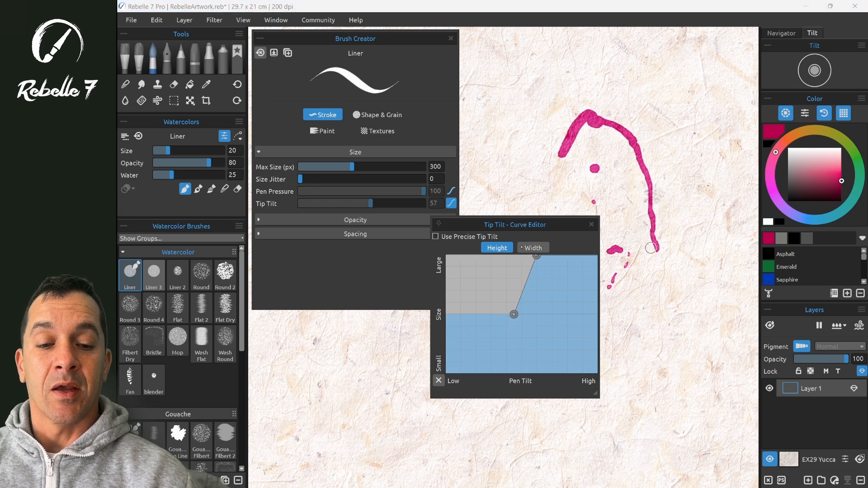
pyautogui.moveTo(674, 195); pyautogui.dragTo(674, 300)
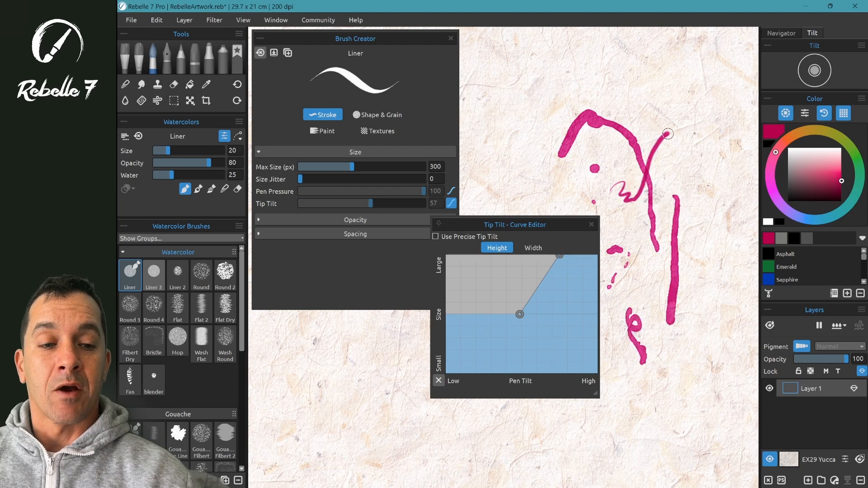
# Paint another short test stroke and lower the starting points of the Tip Tilt Height and Width curves
pyautogui.moveTo(667, 134)
pyautogui.mouseDown()
pyautogui.moveTo(681, 167)
pyautogui.moveTo(681, 145)
pyautogui.mouseUp()
pyautogui.moveTo(520, 314); pyautogui.dragTo(522, 351)
pyautogui.click(533, 248)
pyautogui.moveTo(519, 315); pyautogui.dragTo(523, 352)
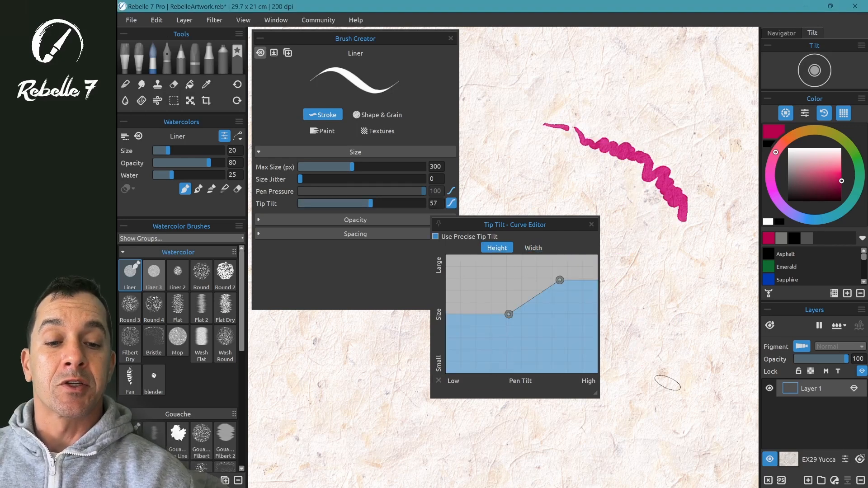
# Turn off Use Precise Tip Tilt, paint an angled stroke beneath the squiggle, and close the curve editor
pyautogui.click(436, 236)
pyautogui.moveTo(565, 174)
pyautogui.mouseDown()
pyautogui.moveTo(660, 230)
pyautogui.moveTo(625, 277)
pyautogui.mouseUp()
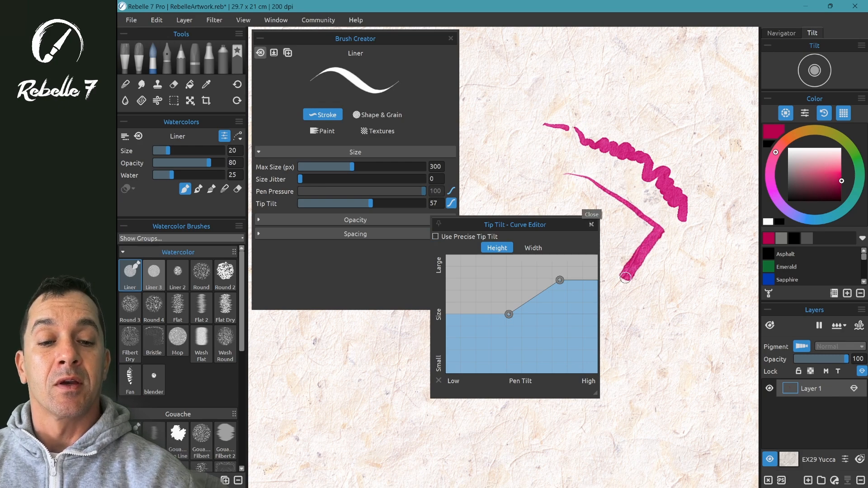
pyautogui.click(591, 225)
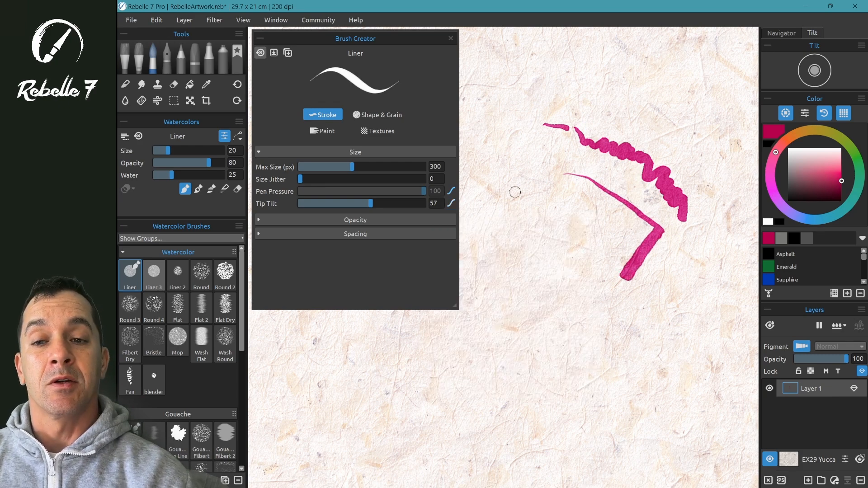
# Review the tablet options in the preferences, including the pen input mode, tilt rotation and pen pressure settings
pyautogui.click(157, 19)
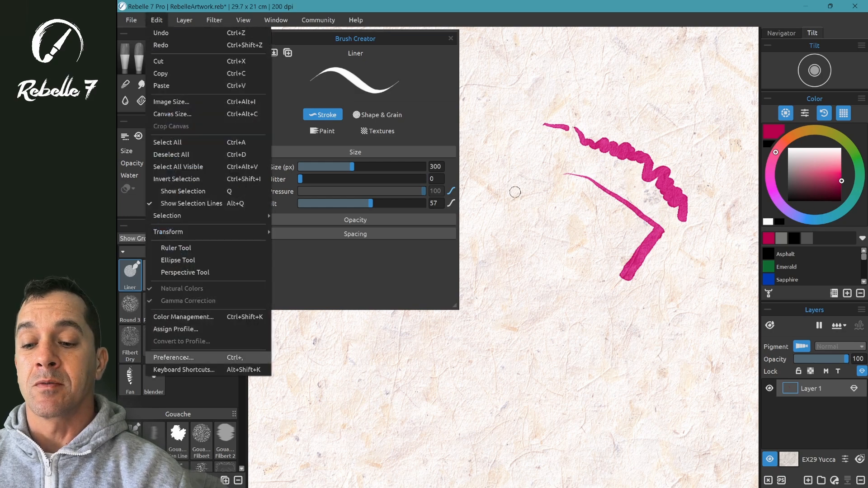
pyautogui.click(175, 357)
pyautogui.click(363, 272)
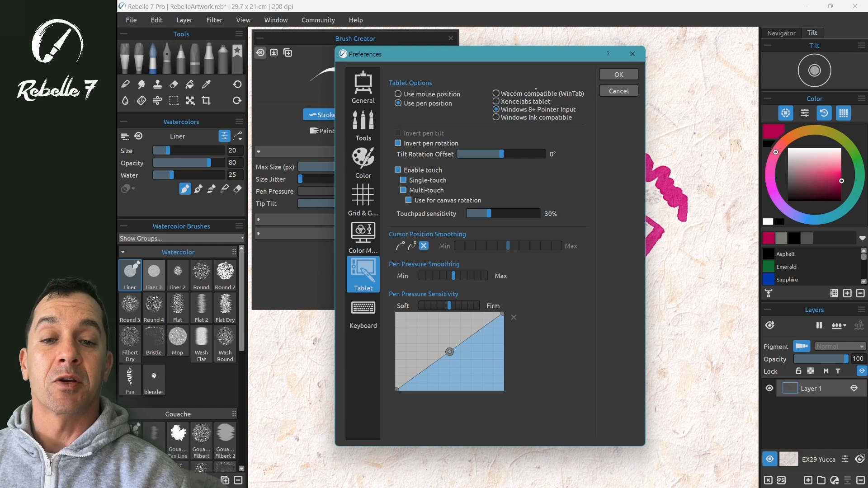
pyautogui.click(618, 74)
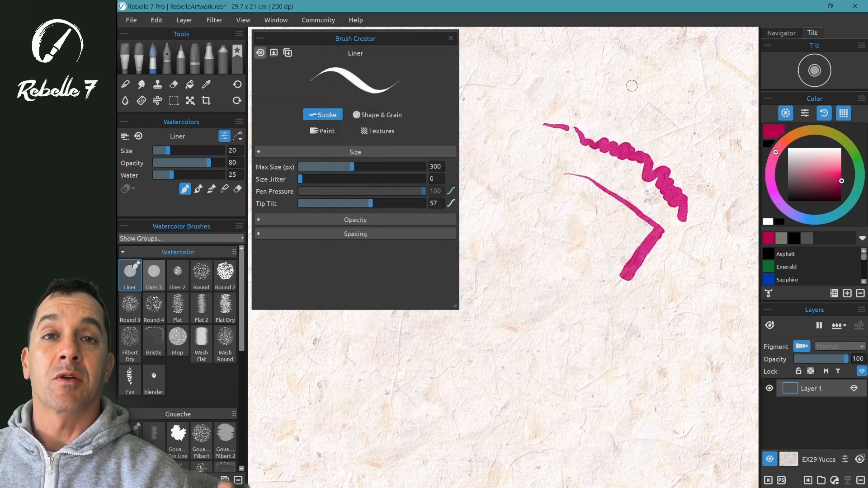
# Paint a short squiggle beside the angled stroke and set the Liner's Tip Tilt to 0
pyautogui.moveTo(526, 201); pyautogui.dragTo(536, 192)
pyautogui.click(451, 203)
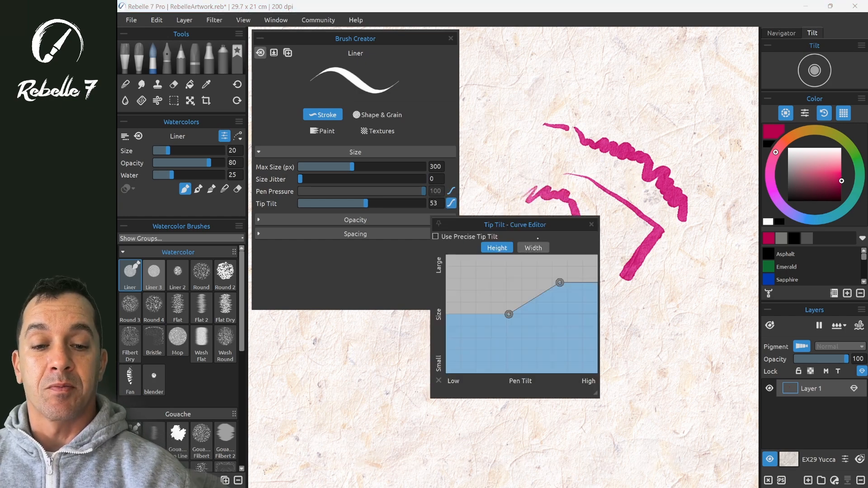
pyautogui.moveTo(365, 203); pyautogui.dragTo(262, 209)
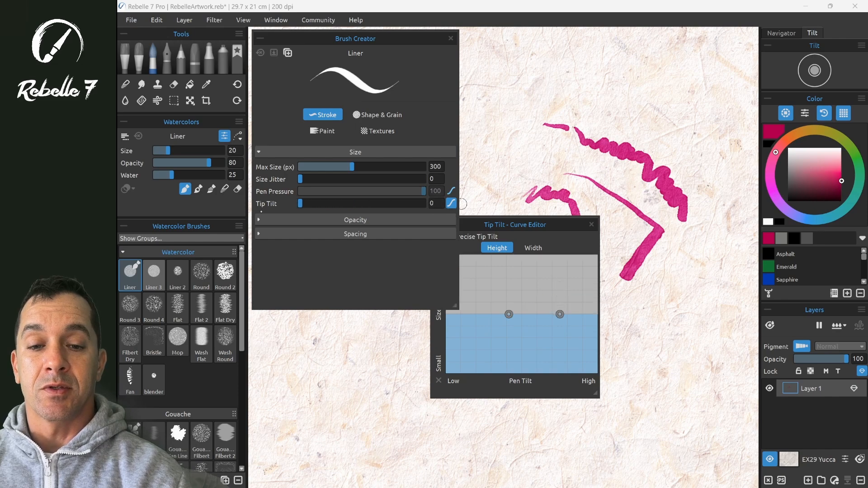
pyautogui.click(591, 224)
# Show the Liner's opacity settings, set Opacity Jitter to 58, and paint a long horizontal stroke on blank paper
pyautogui.click(355, 220)
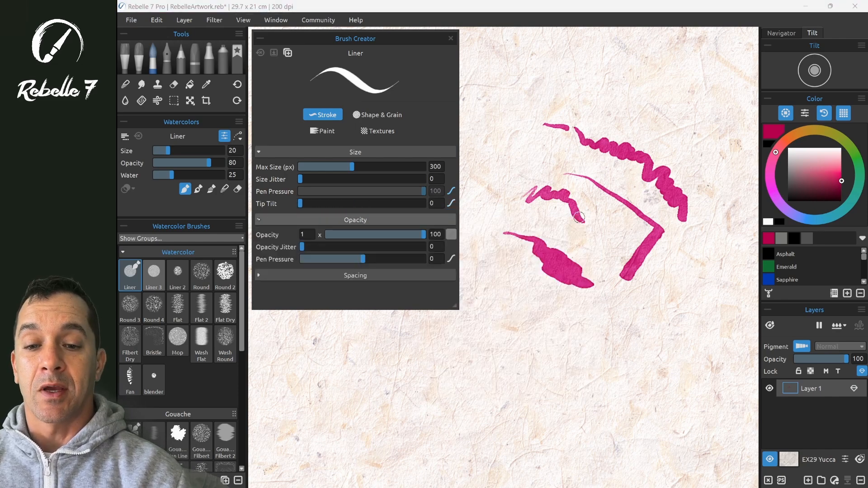
pyautogui.click(355, 152)
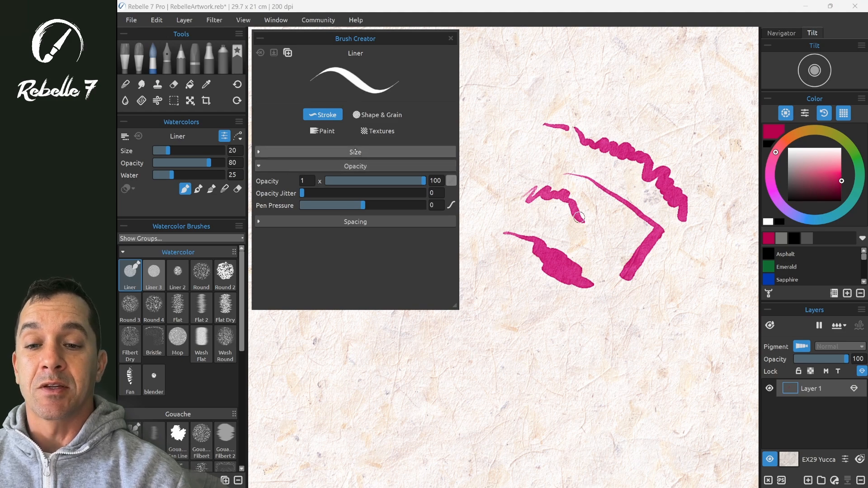
pyautogui.click(355, 152)
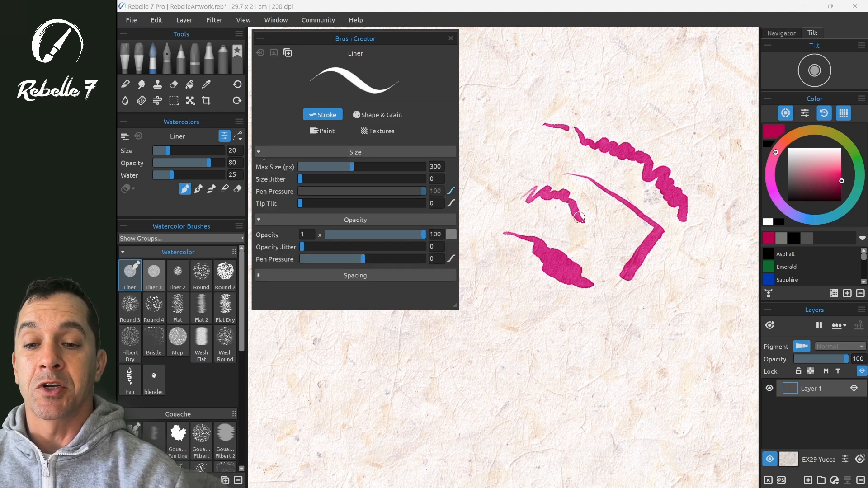
pyautogui.click(267, 154)
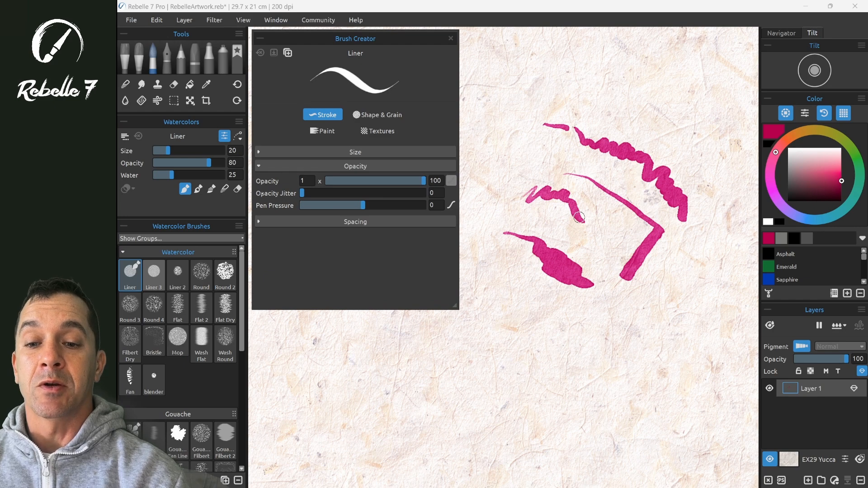
pyautogui.moveTo(302, 193); pyautogui.dragTo(372, 193)
pyautogui.moveTo(374, 337); pyautogui.dragTo(570, 326)
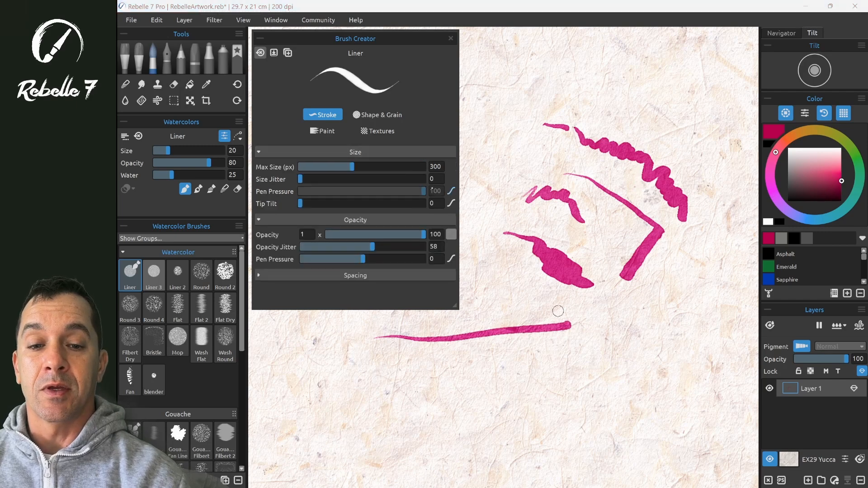
# Set the Liner's size Pen Pressure to 0 and paint a straight horizontal stroke of even width
pyautogui.click(451, 191)
pyautogui.click(442, 378)
pyautogui.moveTo(424, 191); pyautogui.dragTo(360, 191)
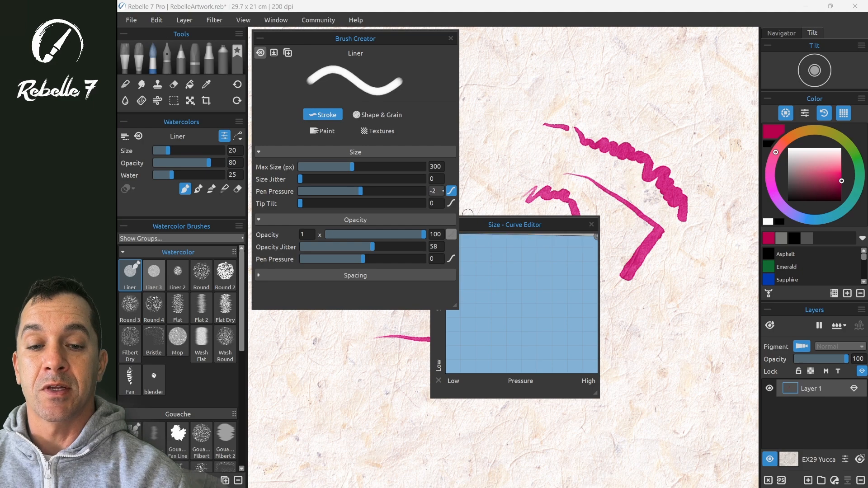
pyautogui.moveTo(462, 189); pyautogui.dragTo(471, 188)
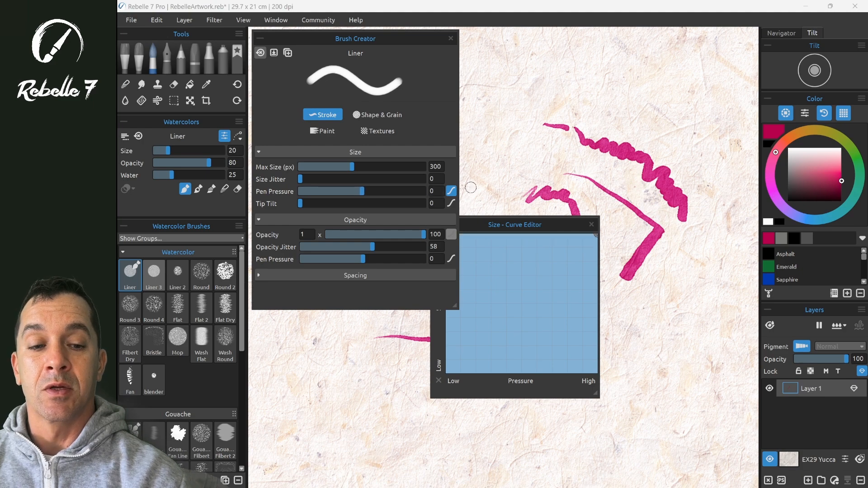
pyautogui.click(591, 224)
pyautogui.moveTo(470, 304); pyautogui.dragTo(640, 304)
pyautogui.scroll(3, 634, 244)
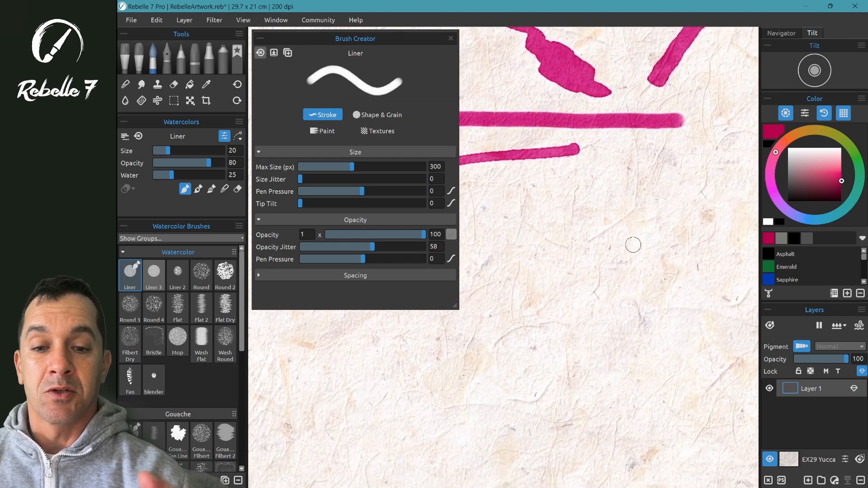
# Paint two horizontal strokes for comparison, one with Opacity Jitter at 0 and one below it at 60
pyautogui.click(259, 152)
pyautogui.moveTo(372, 193); pyautogui.dragTo(300, 193)
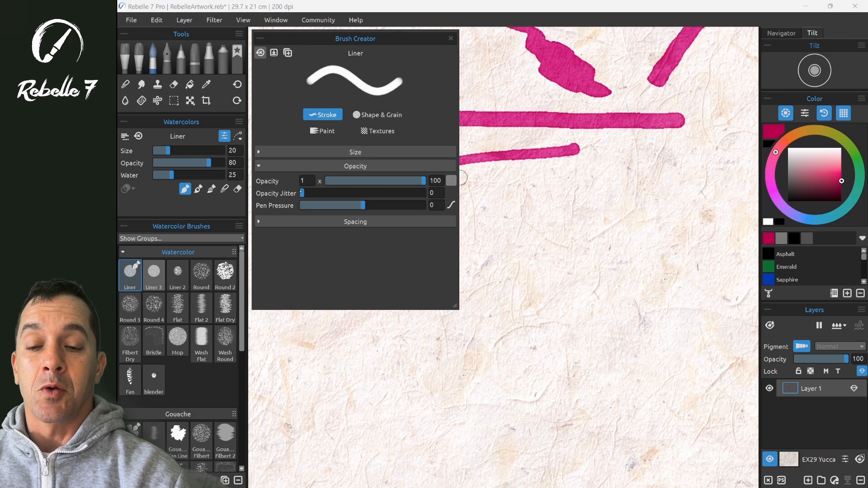
pyautogui.moveTo(477, 209); pyautogui.dragTo(689, 199)
pyautogui.moveTo(302, 193); pyautogui.dragTo(374, 193)
pyautogui.moveTo(468, 254); pyautogui.dragTo(709, 249)
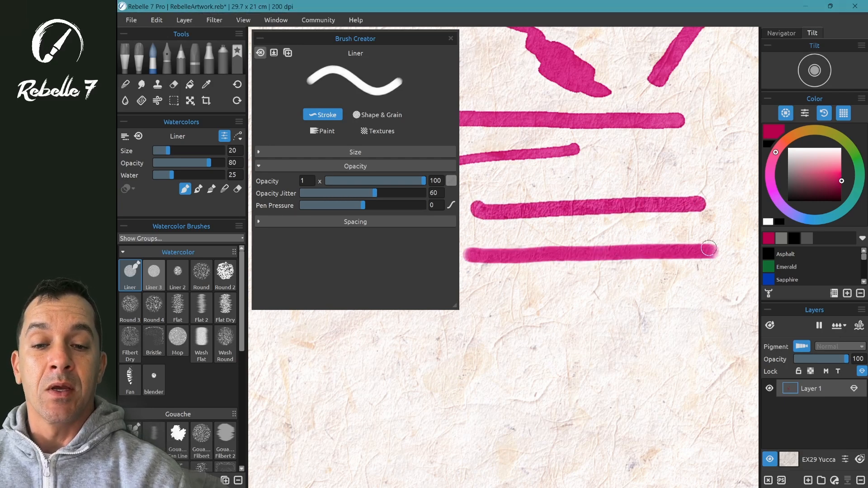
# Switch to the Express Oils Rough Wet brush and paint one stroke without Opacity Jitter and another at 100
pyautogui.click(139, 59)
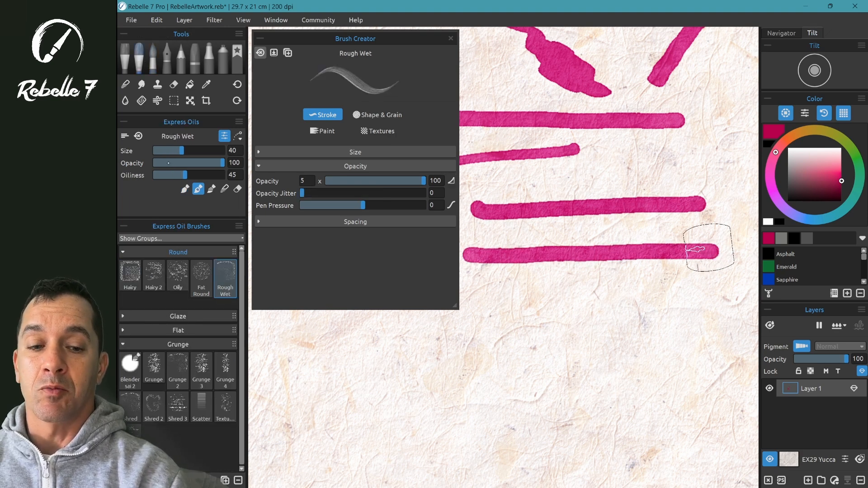
pyautogui.moveTo(473, 322); pyautogui.dragTo(701, 310)
pyautogui.moveTo(332, 193); pyautogui.dragTo(425, 193)
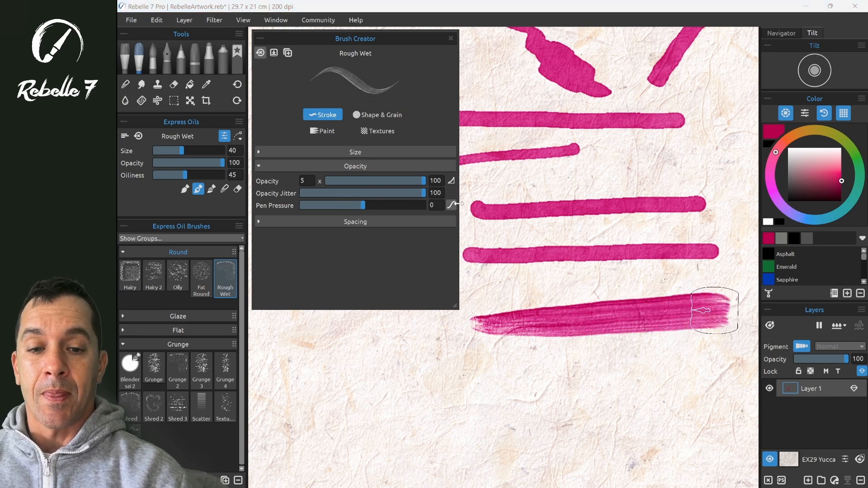
pyautogui.moveTo(442, 383); pyautogui.dragTo(746, 378)
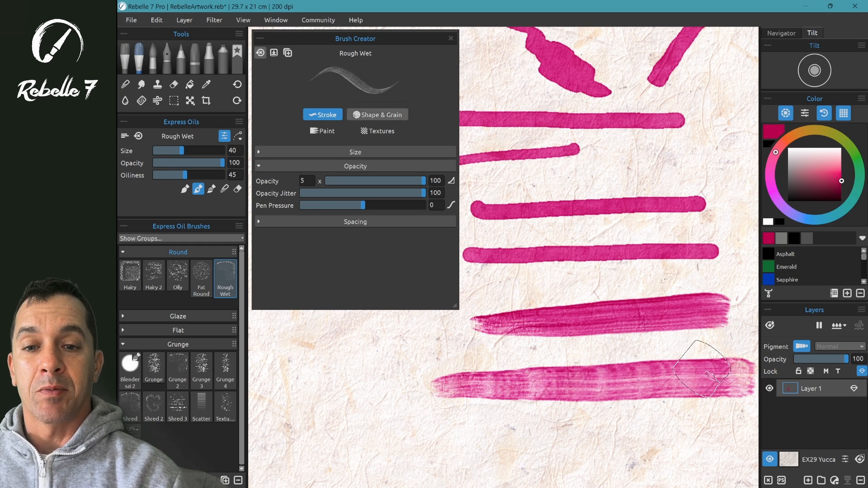
# Set the Rough Wet brush's Spacing to 100 and show its shape and grain sources
pyautogui.click(290, 222)
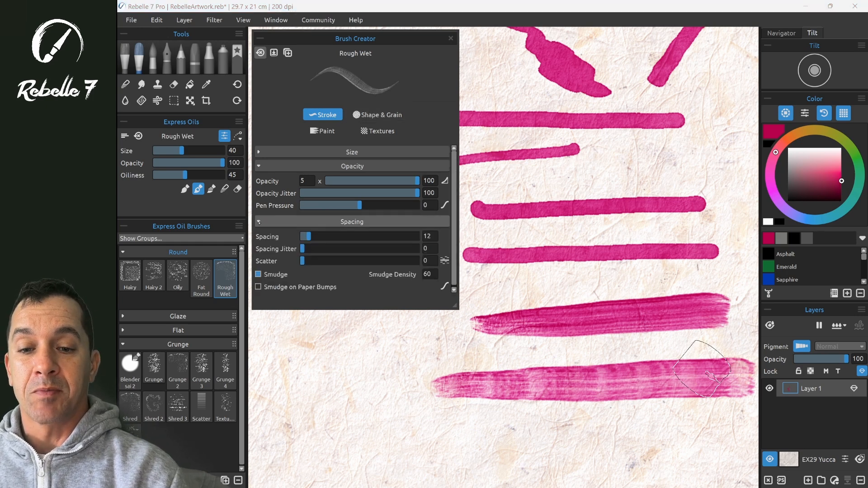
pyautogui.moveTo(311, 236); pyautogui.dragTo(328, 237)
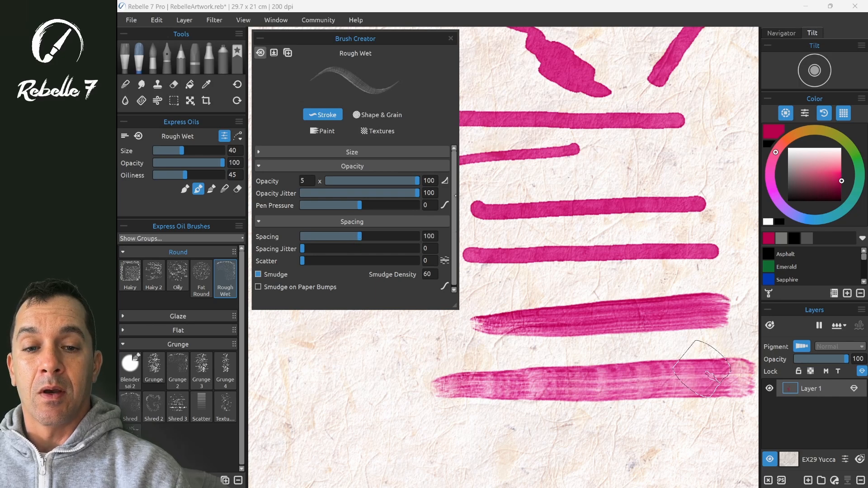
pyautogui.click(377, 115)
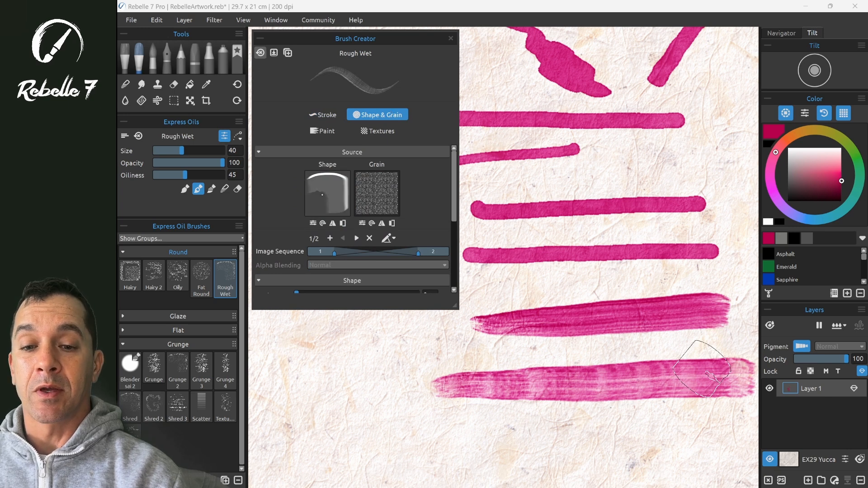
# Return to the watercolor Liner, change its shape source to the star, and paint two horizontal strokes beside the oil strokes
pyautogui.click(153, 57)
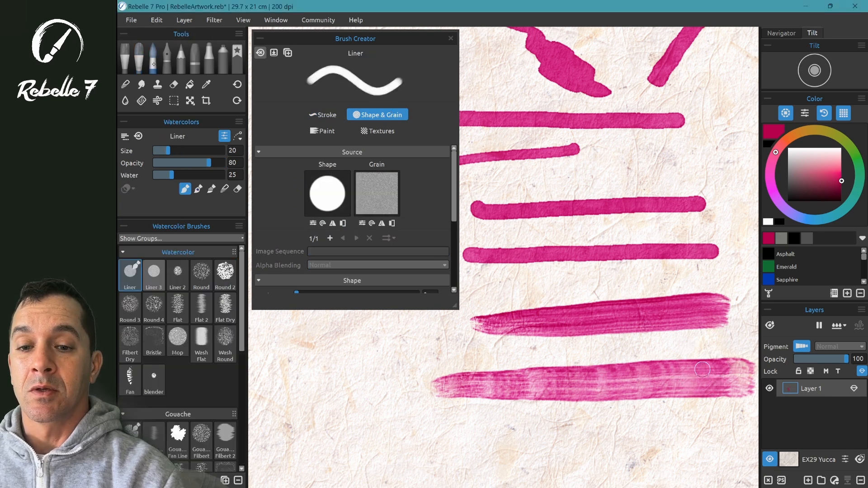
pyautogui.click(327, 194)
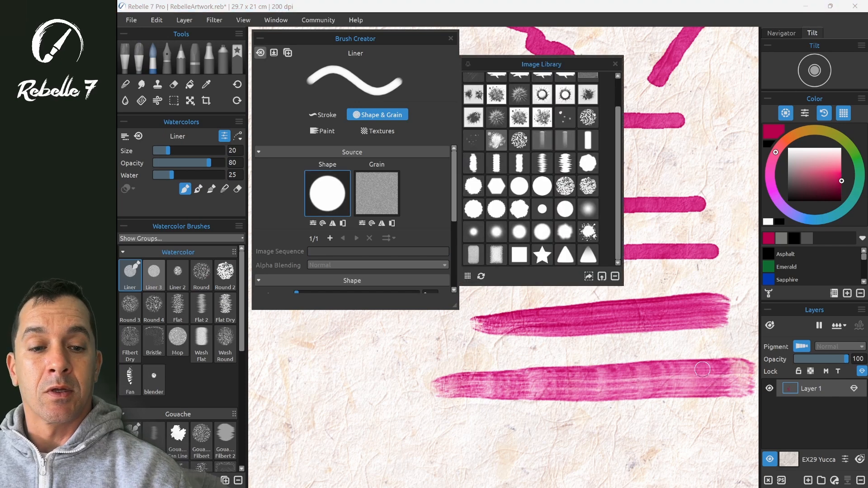
pyautogui.click(542, 254)
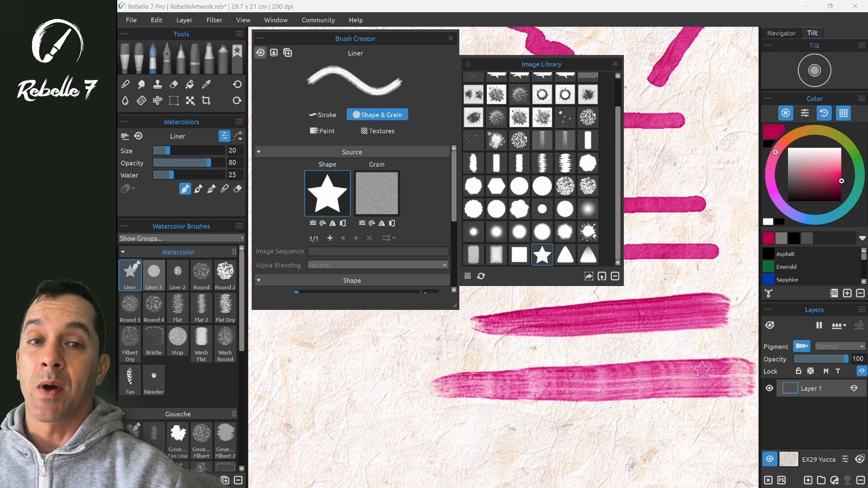
pyautogui.moveTo(306, 359); pyautogui.dragTo(492, 347)
pyautogui.moveTo(291, 386); pyautogui.dragTo(402, 375)
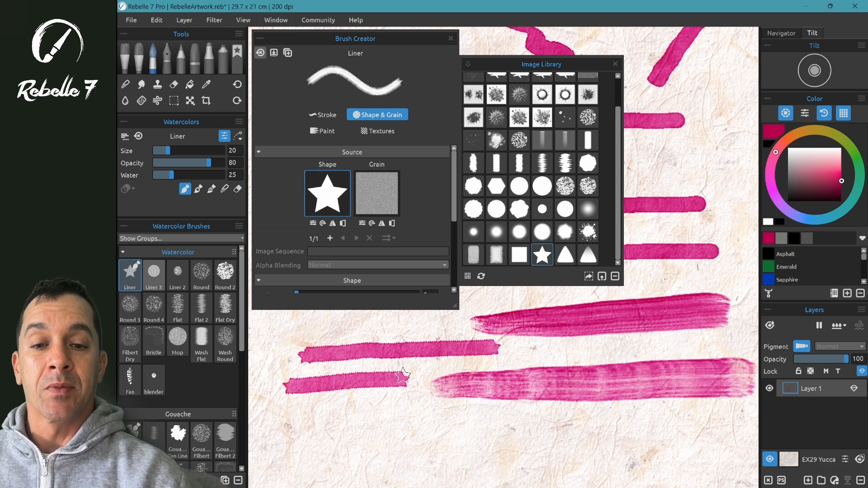
# Change the Liner's grain source to plain white and paint a horizontal stroke below the two existing star-tipped strokes
pyautogui.click(376, 194)
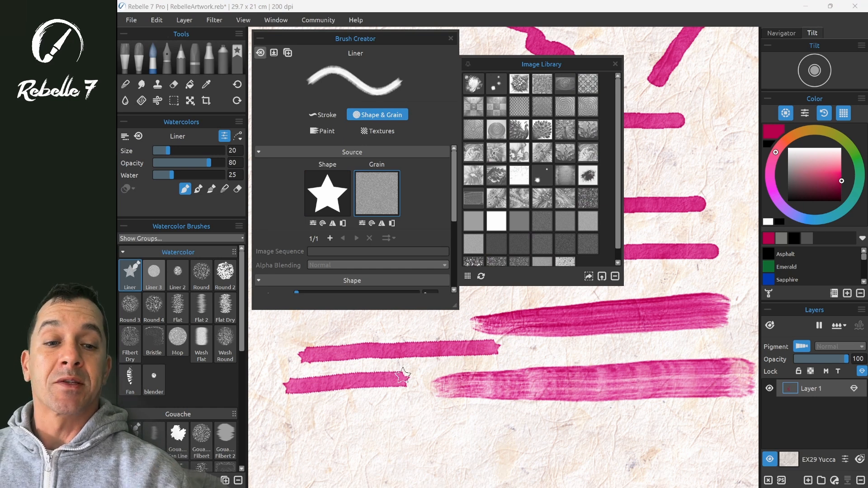
pyautogui.scroll(-1, 541, 170)
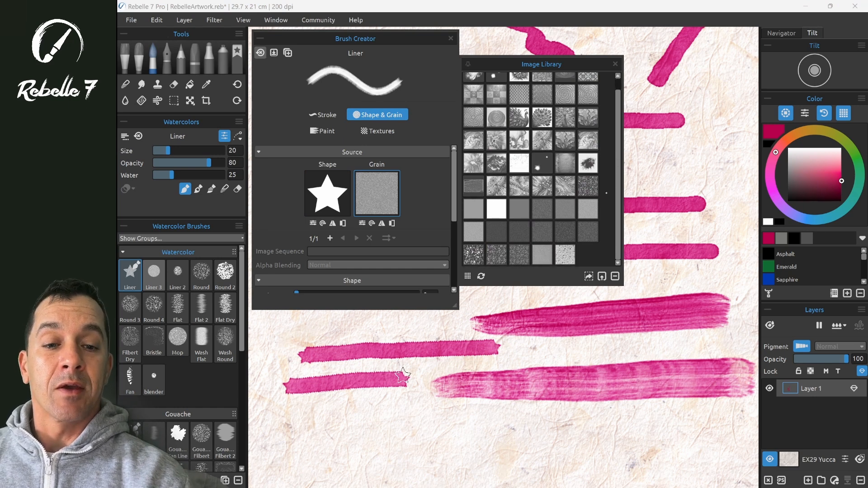
pyautogui.click(496, 209)
pyautogui.moveTo(292, 431); pyautogui.dragTo(487, 434)
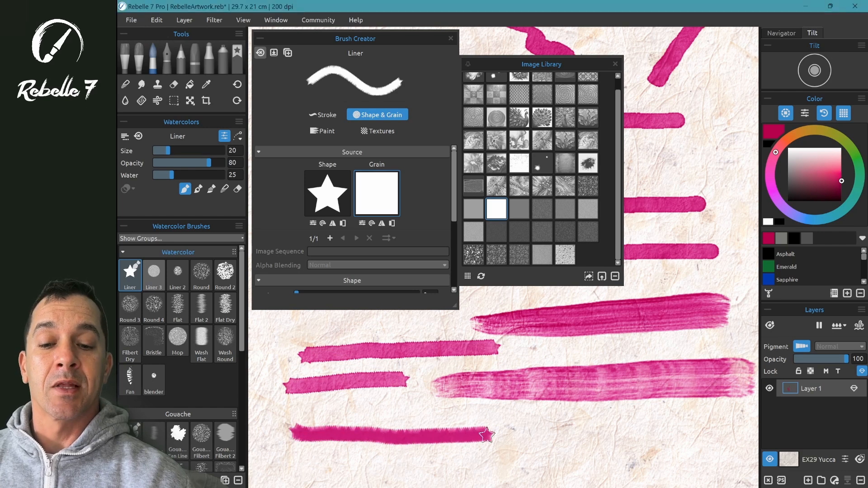
# Set the Liner's Spacing to 100 and paint a horizontal row of separate stars beside the last stroke
pyautogui.click(323, 114)
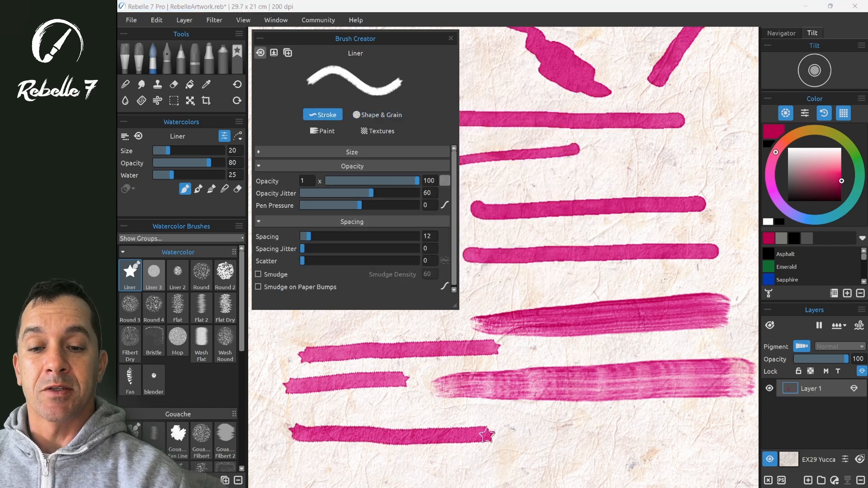
pyautogui.moveTo(430, 235)
pyautogui.mouseDown()
pyautogui.moveTo(685, 226)
pyautogui.moveTo(454, 236)
pyautogui.moveTo(524, 234)
pyautogui.moveTo(462, 243)
pyautogui.mouseUp()
pyautogui.moveTo(520, 434); pyautogui.dragTo(718, 432)
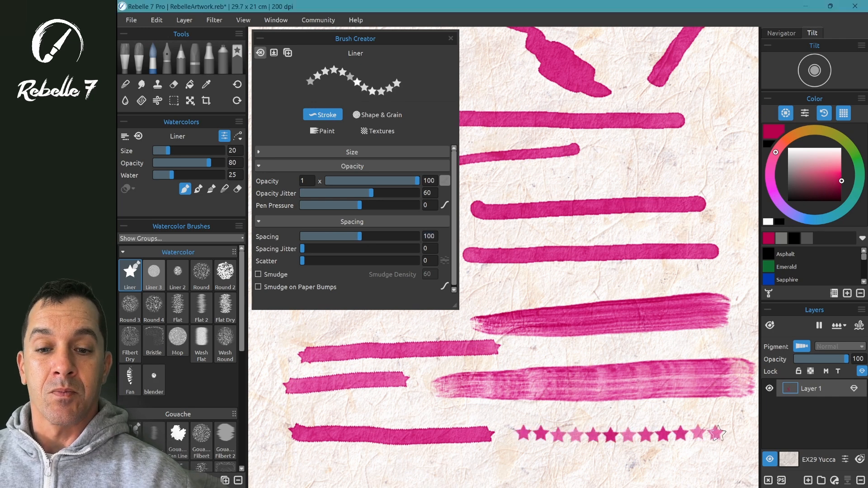
# Set Opacity Jitter to 0 and paint a horizontal row of stars near the paper's lower edge
pyautogui.moveTo(371, 193); pyautogui.dragTo(302, 193)
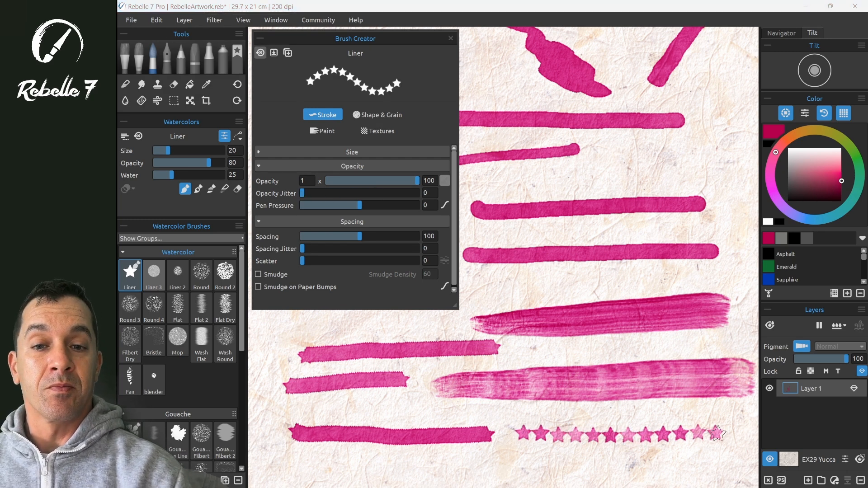
pyautogui.click(382, 114)
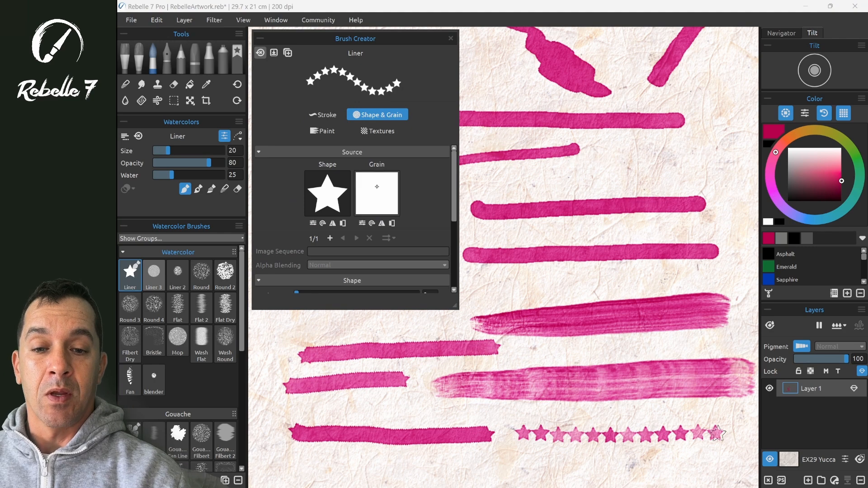
pyautogui.scroll(-3, 496, 412)
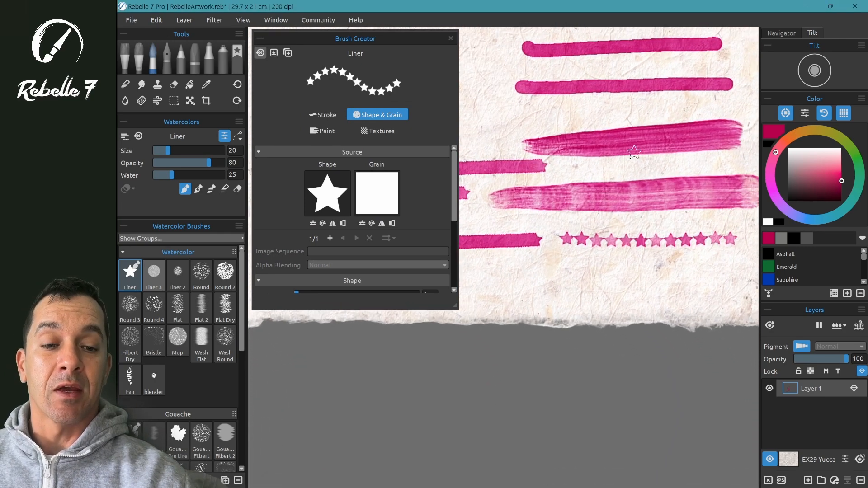
pyautogui.scroll(4, 633, 150)
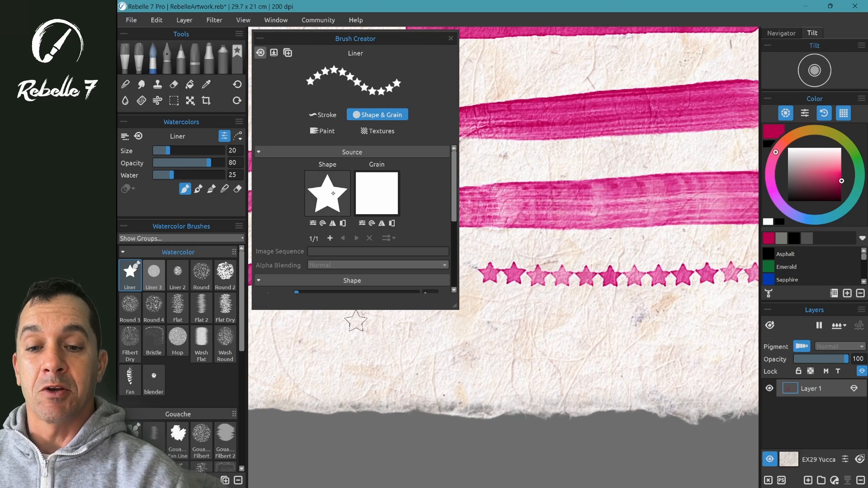
pyautogui.moveTo(351, 346); pyautogui.dragTo(685, 345)
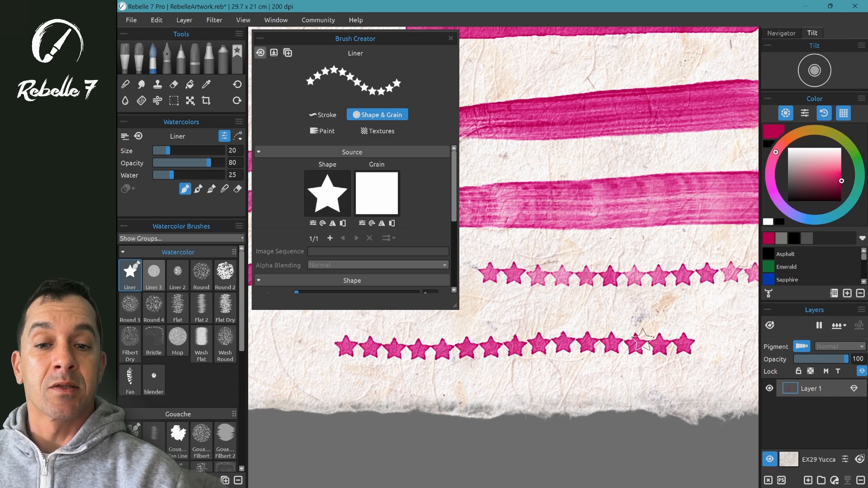
# Invert the white grain source and revert it several times to compare the brush preview
pyautogui.click(388, 189)
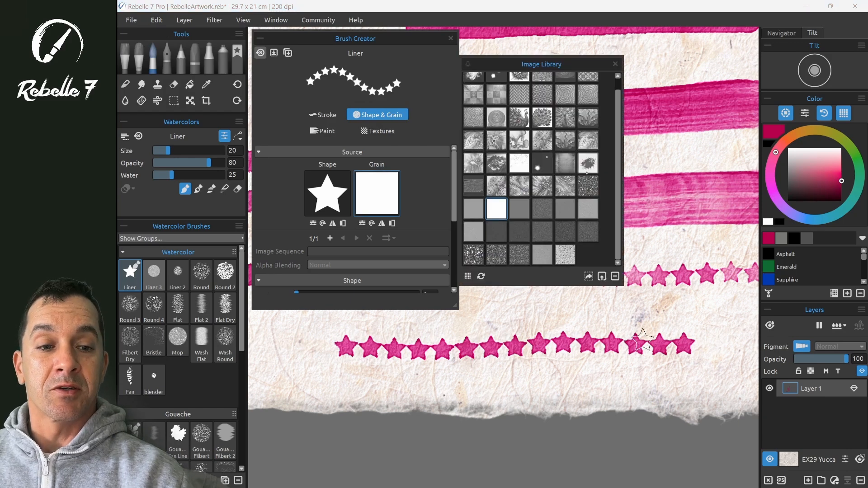
pyautogui.click(596, 169)
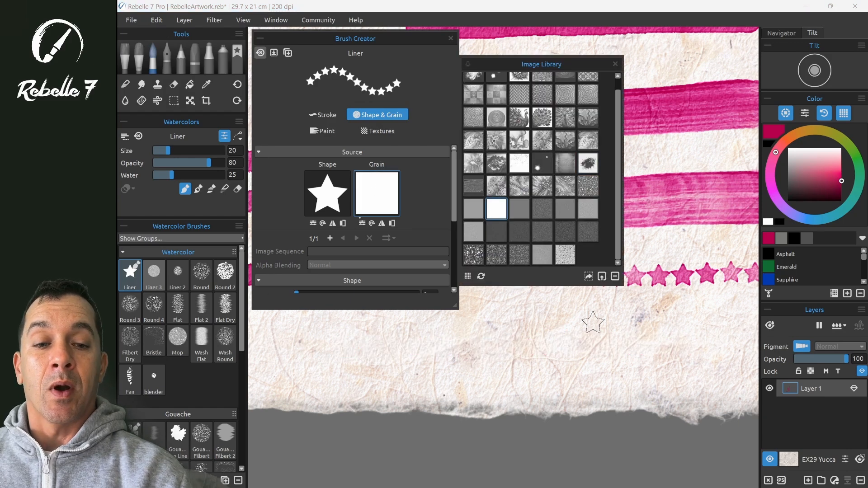
pyautogui.click(391, 223)
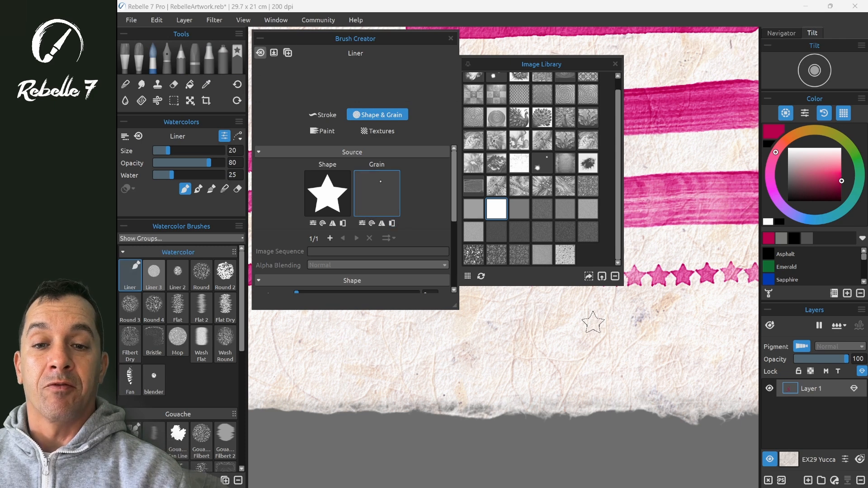
pyautogui.click(391, 224)
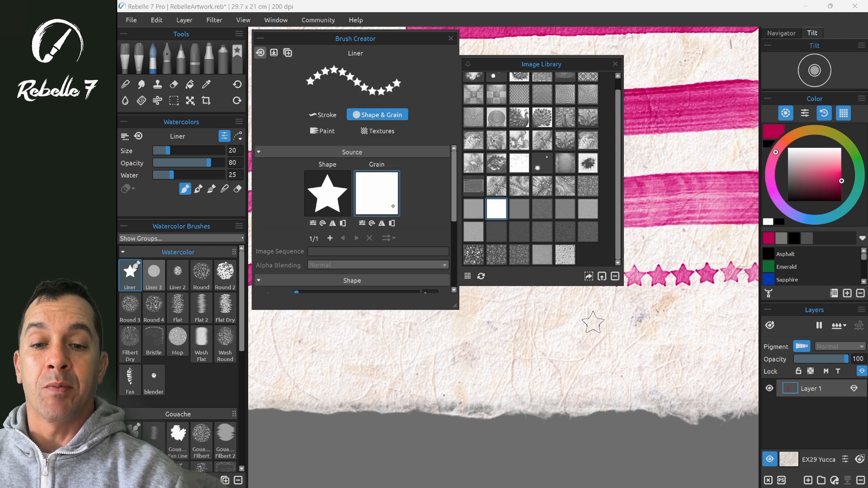
pyautogui.click(392, 224)
pyautogui.click(392, 223)
pyautogui.click(392, 224)
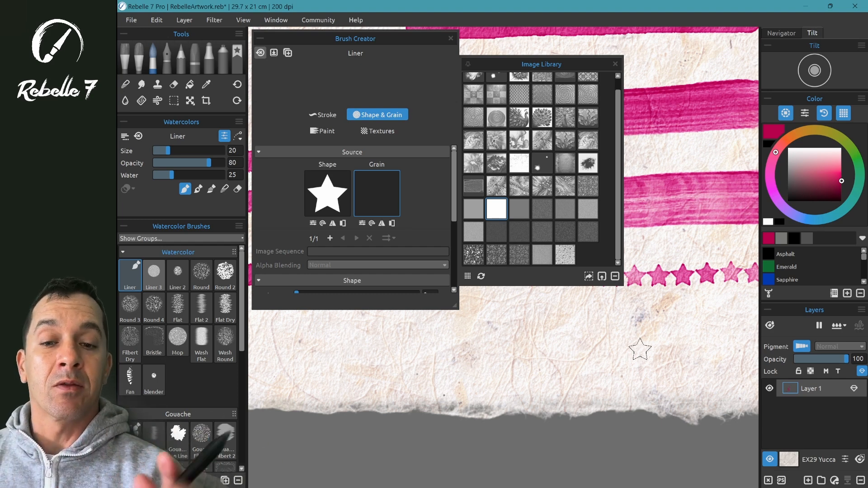
pyautogui.click(393, 225)
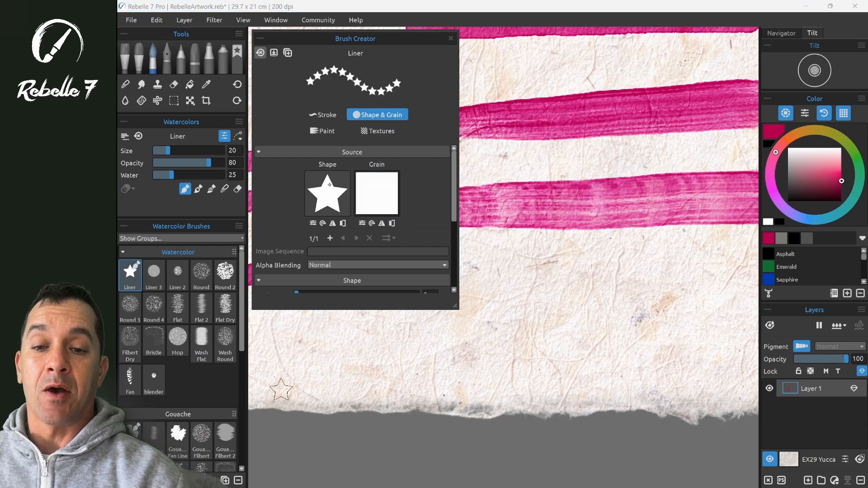
# Try a dark fine-textured grain source on the Liner and paint a horizontal test stroke
pyautogui.click(377, 194)
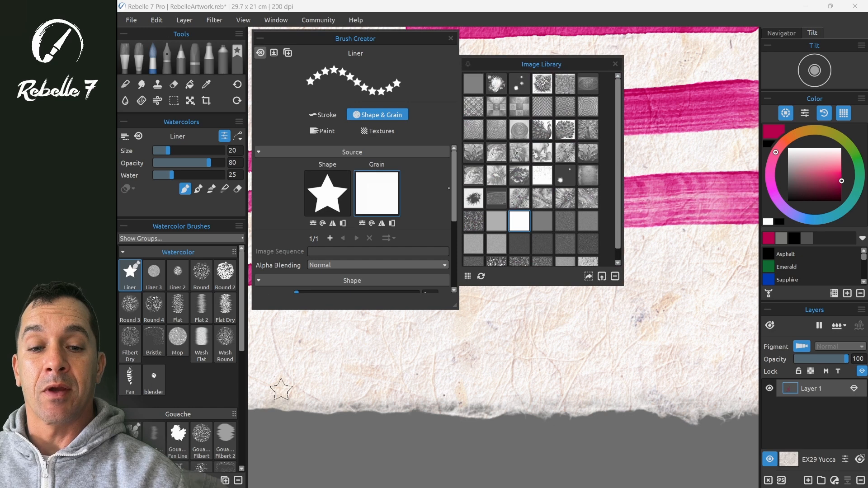
pyautogui.click(519, 243)
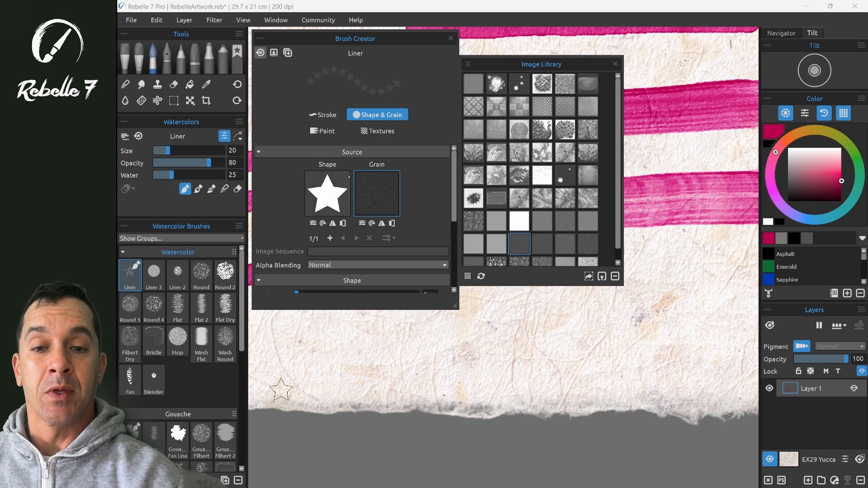
pyautogui.moveTo(369, 341); pyautogui.dragTo(584, 338)
# Switch the grain source to the white-speckled texture and paint two horizontal test strokes
pyautogui.click(496, 262)
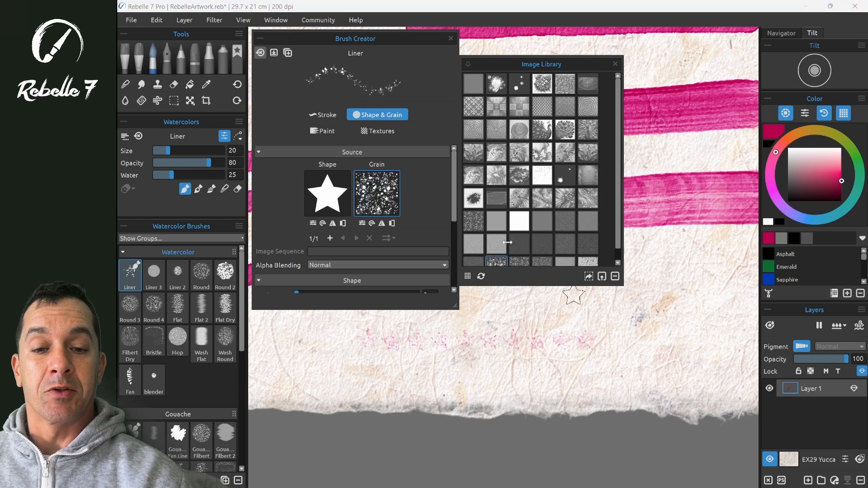
pyautogui.scroll(-1, 497, 260)
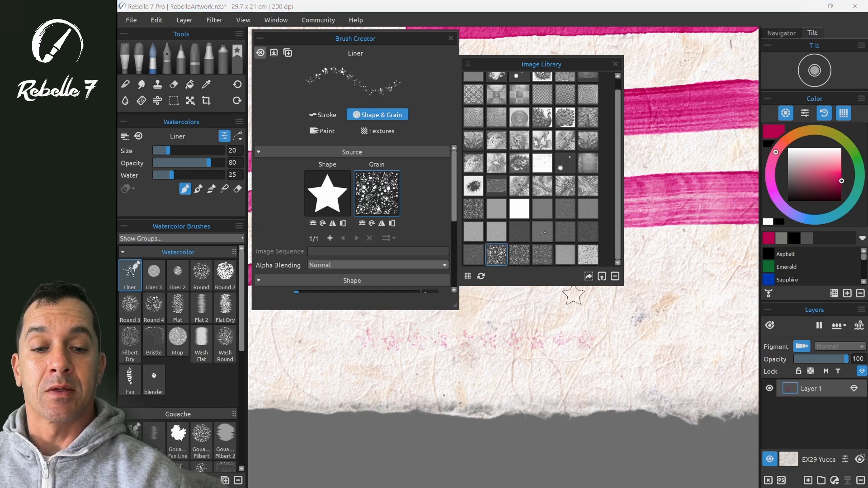
pyautogui.moveTo(379, 342); pyautogui.dragTo(621, 345)
pyautogui.moveTo(421, 369)
pyautogui.mouseDown()
pyautogui.moveTo(523, 373)
pyautogui.moveTo(701, 360)
pyautogui.mouseUp()
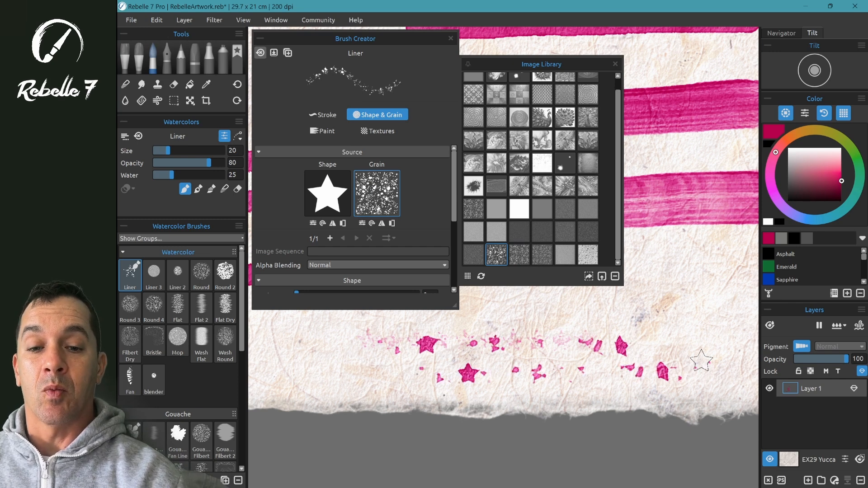
# Scale the speckled grain texture to 338 and paint several short test strokes above the speckled rows
pyautogui.click(362, 223)
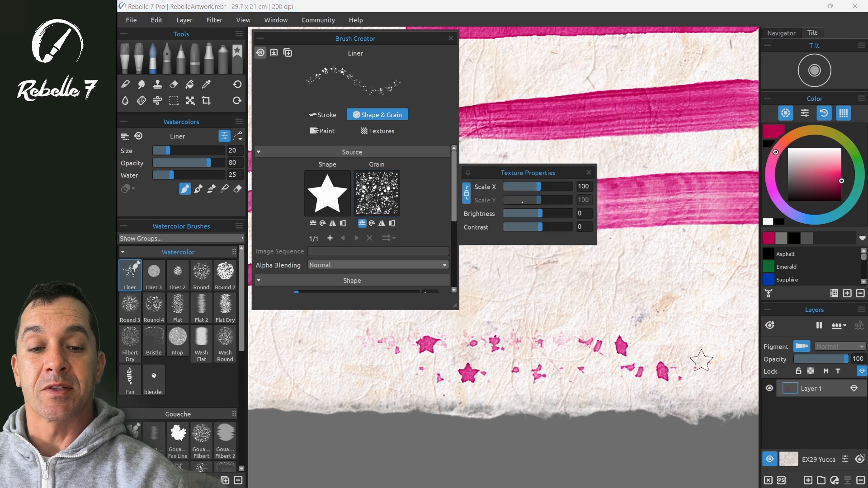
pyautogui.moveTo(536, 185); pyautogui.dragTo(557, 186)
pyautogui.click(504, 281)
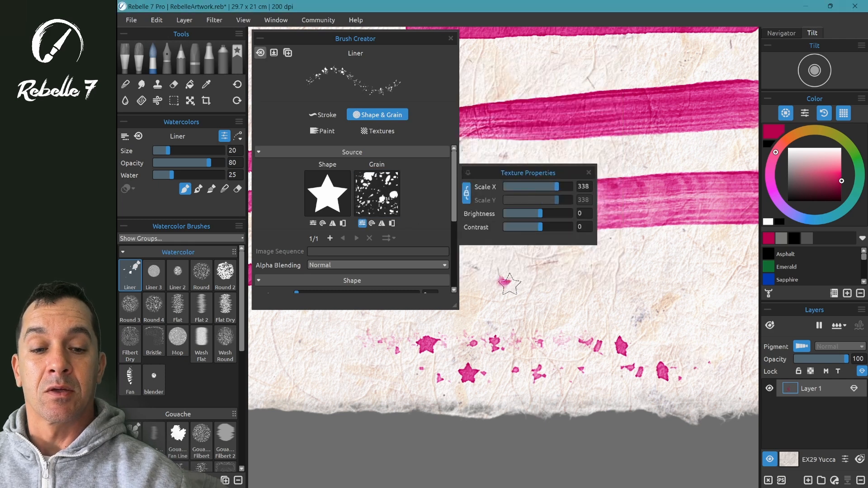
pyautogui.moveTo(639, 285)
pyautogui.mouseDown()
pyautogui.moveTo(719, 284)
pyautogui.moveTo(739, 294)
pyautogui.moveTo(728, 314)
pyautogui.moveTo(535, 300)
pyautogui.mouseUp()
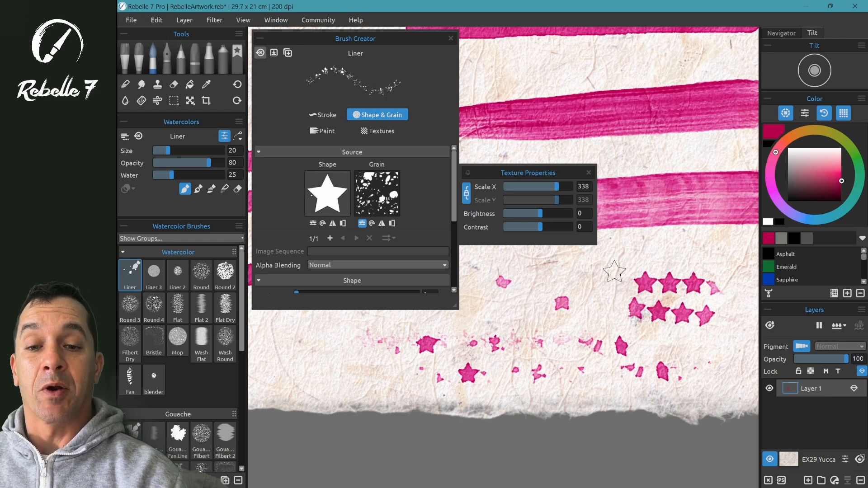
# Set the Liner's grain source back to plain white and return to its stroke settings
pyautogui.click(377, 194)
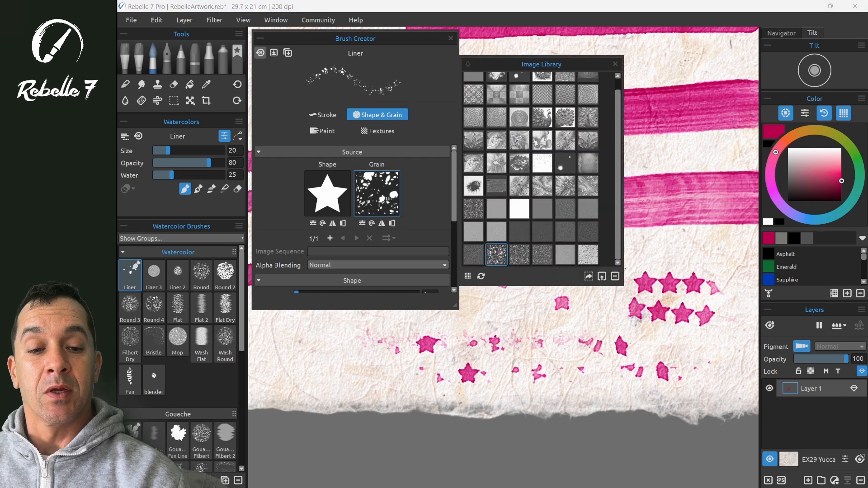
pyautogui.click(516, 209)
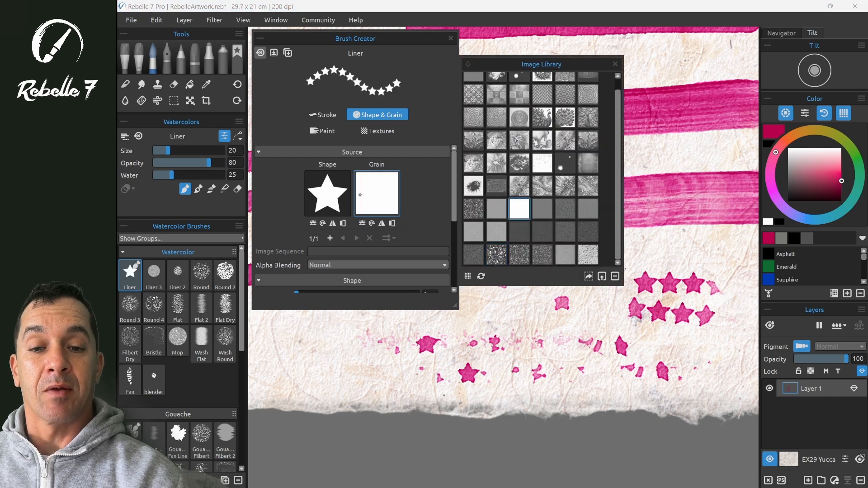
pyautogui.click(322, 131)
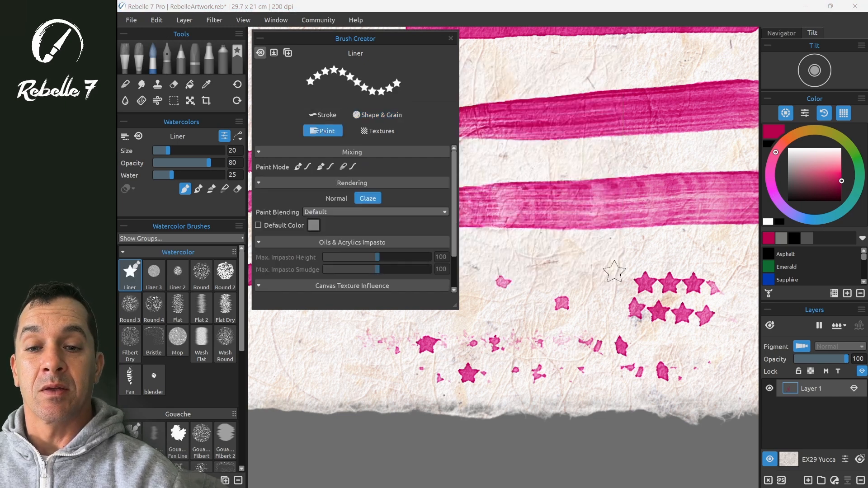
pyautogui.click(325, 115)
pyautogui.scroll(-1, 351, 219)
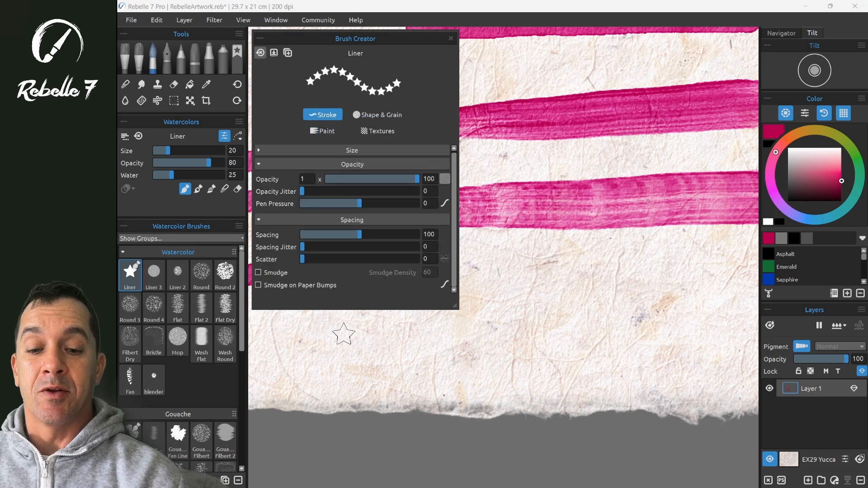
# Paint three horizontal rows of stars, two near the paper's lower edge and a shorter one above them
pyautogui.moveTo(344, 334)
pyautogui.mouseDown()
pyautogui.moveTo(574, 327)
pyautogui.moveTo(647, 312)
pyautogui.mouseUp()
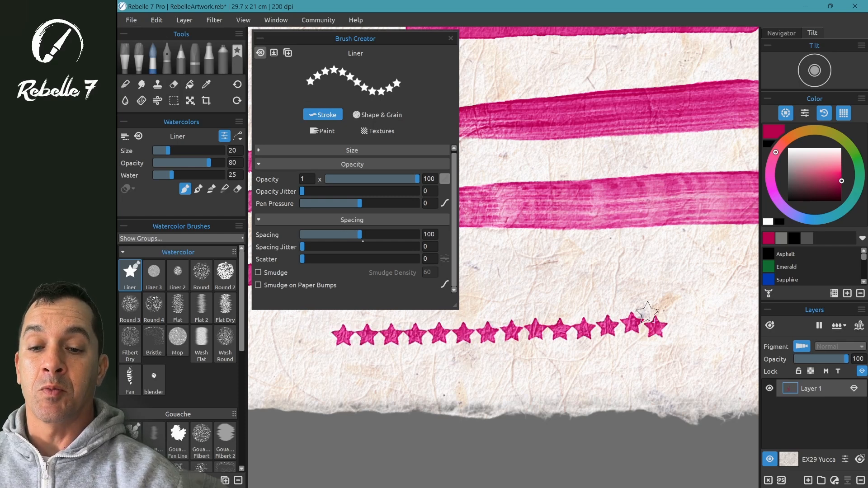
pyautogui.moveTo(334, 364); pyautogui.dragTo(696, 347)
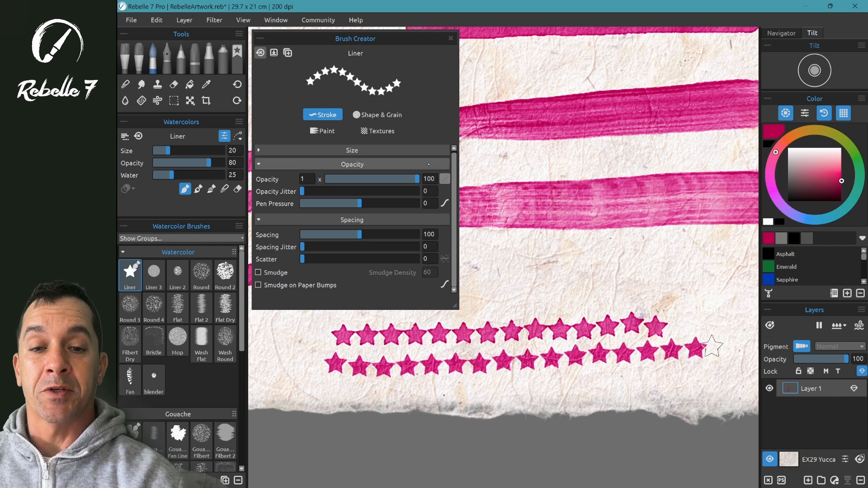
pyautogui.click(377, 114)
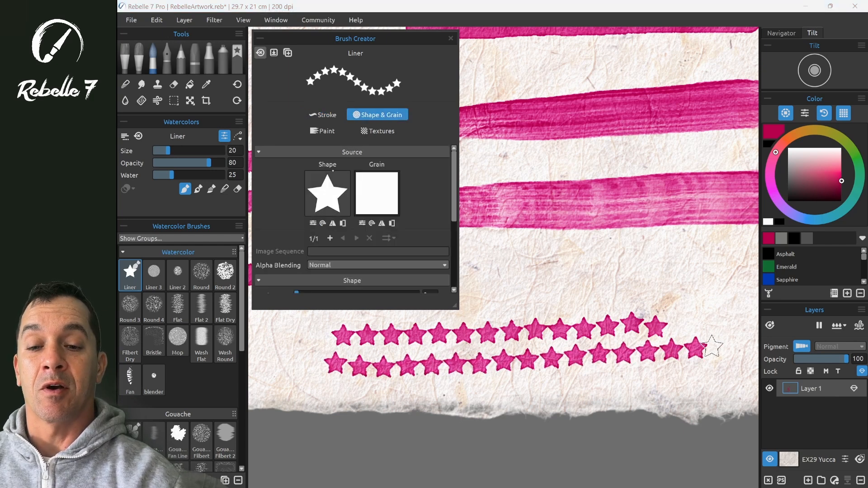
pyautogui.moveTo(486, 260); pyautogui.dragTo(696, 256)
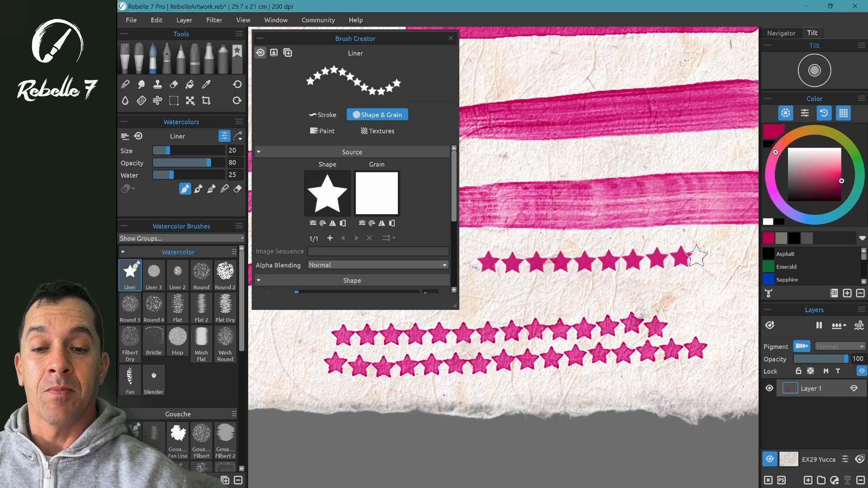
# Set the Liner's Spacing to 50 and paint a row of overlapping stars just below the short upper row
pyautogui.click(323, 114)
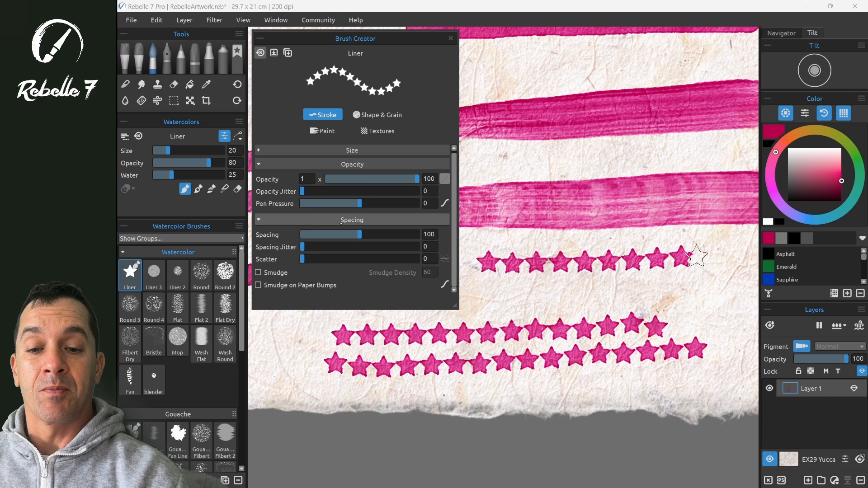
pyautogui.moveTo(349, 235); pyautogui.dragTo(331, 234)
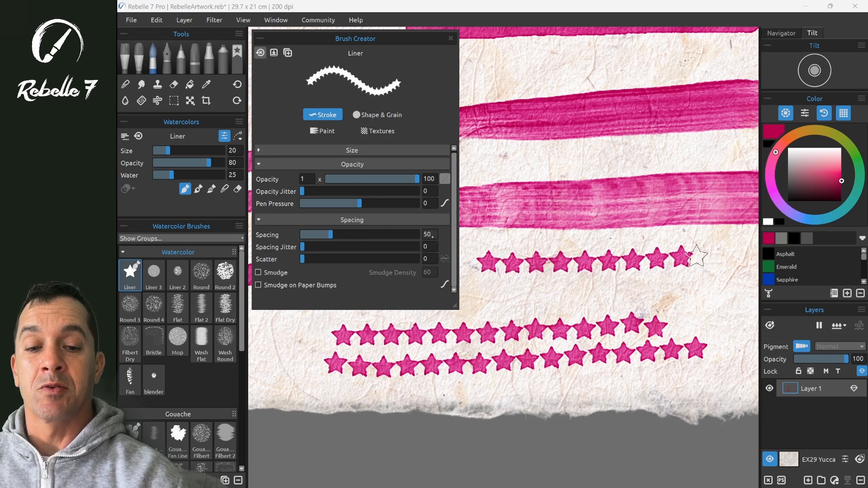
pyautogui.moveTo(484, 291); pyautogui.dragTo(709, 282)
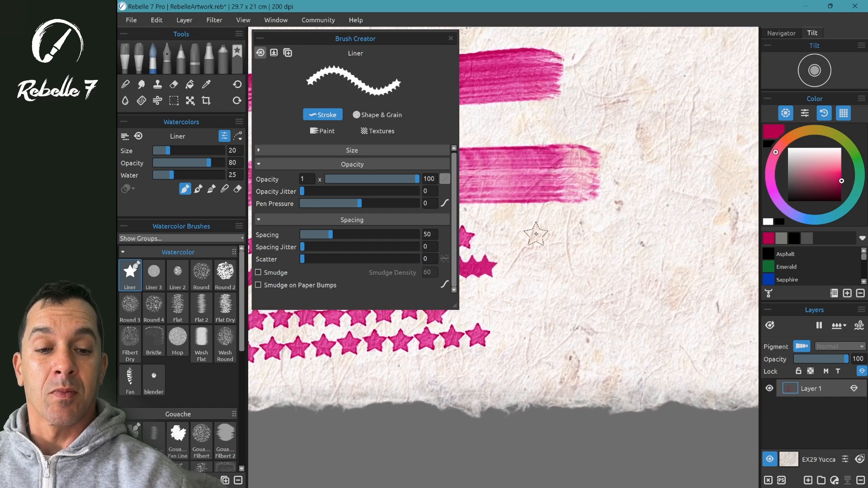
# Paint a horizontal star stroke beside the existing rows with the Liner's Spacing at 27, and a denser one below it with reduced Spacing
pyautogui.moveTo(535, 233); pyautogui.dragTo(672, 231)
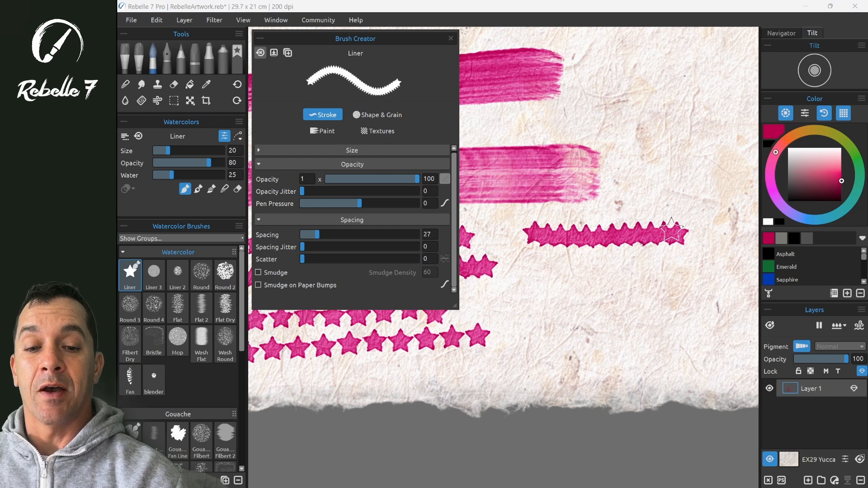
pyautogui.moveTo(385, 235); pyautogui.dragTo(384, 236)
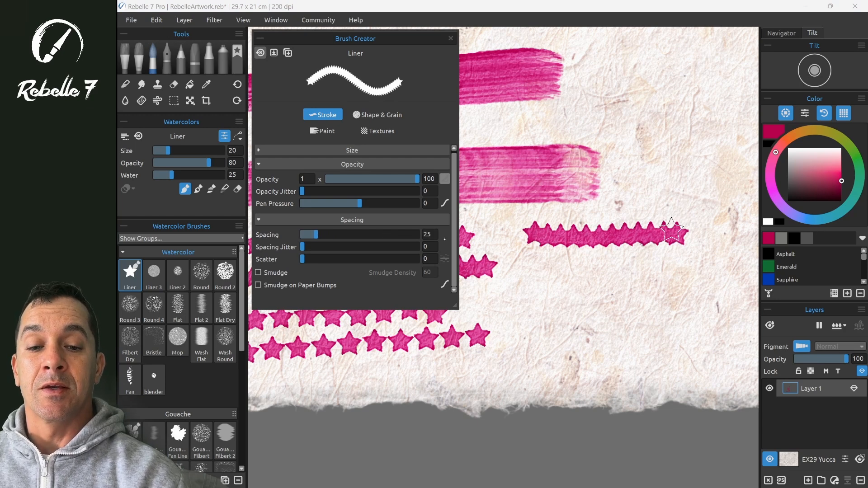
pyautogui.moveTo(534, 281); pyautogui.dragTo(686, 274)
# Try adding three extra shape and grain sources to the Liner, sequenced by Pen Pressure, and remove them again
pyautogui.click(377, 114)
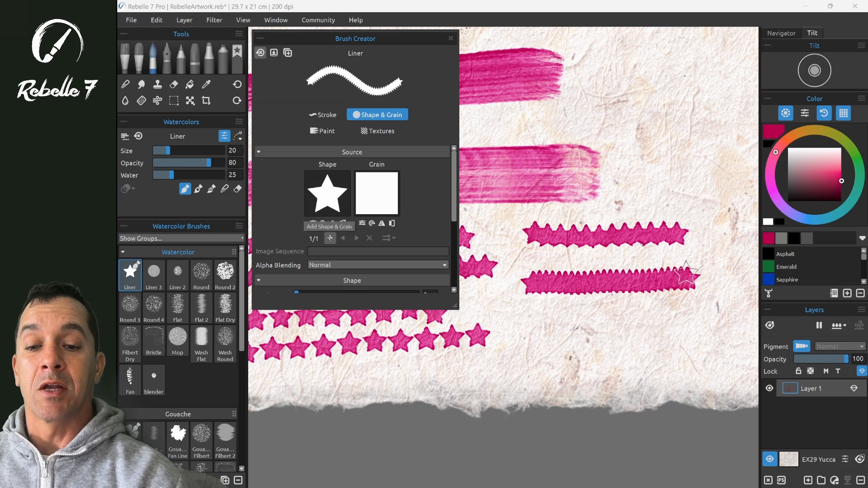
pyautogui.click(330, 238)
pyautogui.click(330, 239)
pyautogui.click(330, 238)
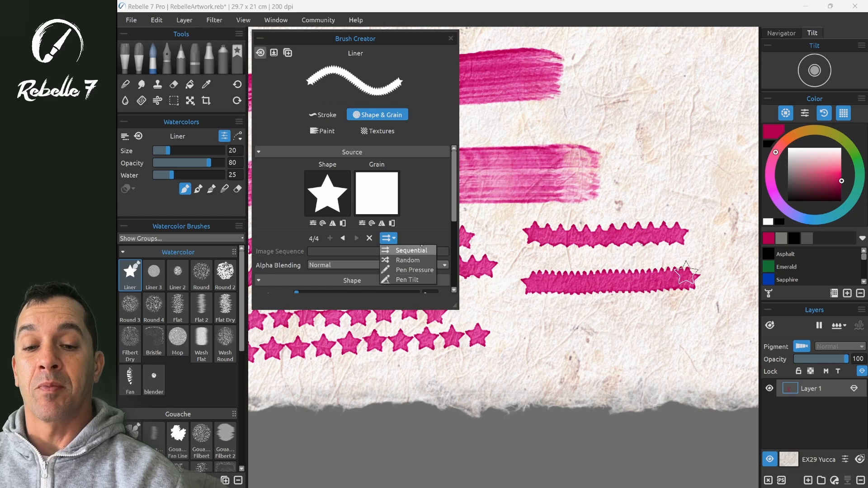
pyautogui.click(408, 270)
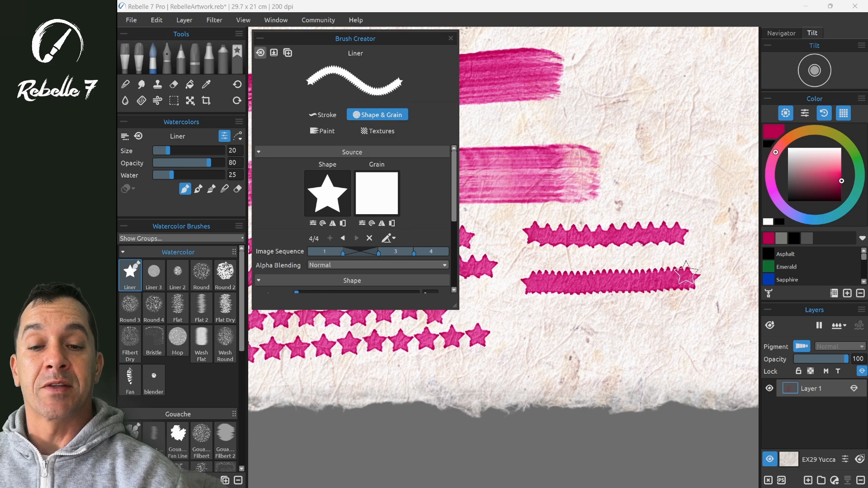
pyautogui.click(369, 238)
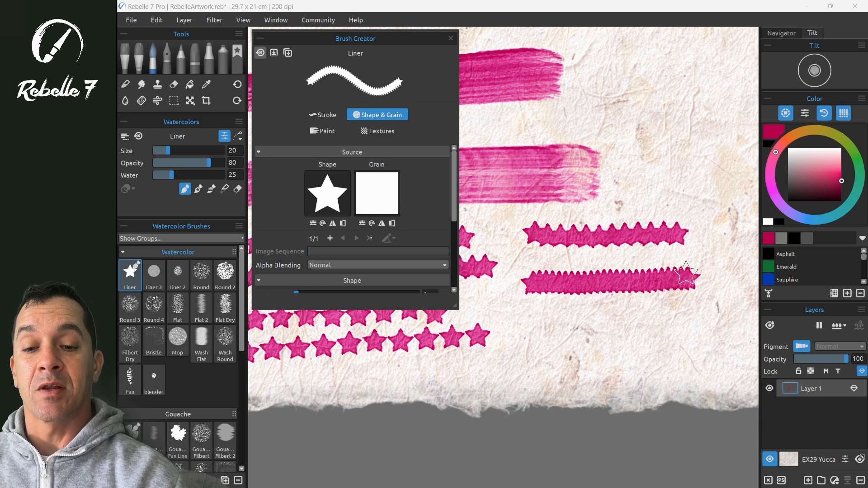
# Paint a winding stroke near the paper's lower edge with Spacing 9, and a zigzag running down from the upper area with Spacing 3
pyautogui.click(323, 115)
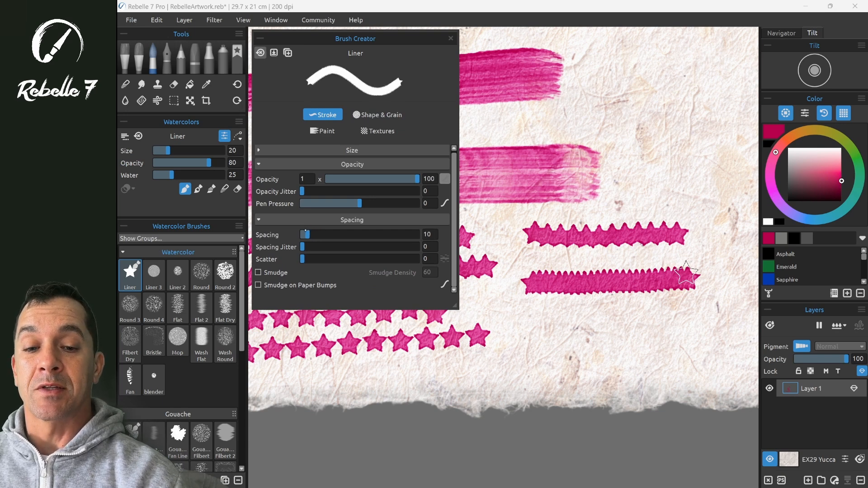
pyautogui.moveTo(516, 326)
pyautogui.mouseDown()
pyautogui.moveTo(688, 328)
pyautogui.moveTo(639, 357)
pyautogui.moveTo(531, 355)
pyautogui.moveTo(481, 380)
pyautogui.moveTo(658, 384)
pyautogui.moveTo(724, 302)
pyautogui.mouseUp()
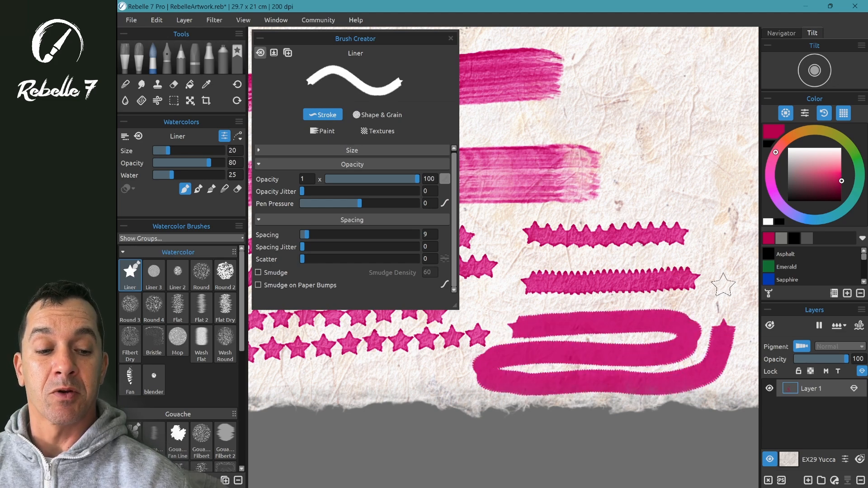
pyautogui.click(303, 234)
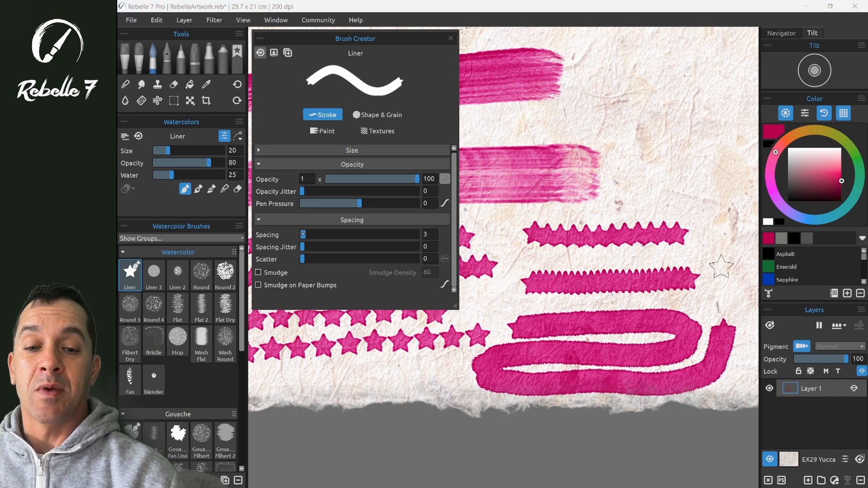
pyautogui.moveTo(597, 93)
pyautogui.mouseDown()
pyautogui.moveTo(717, 75)
pyautogui.moveTo(644, 125)
pyautogui.moveTo(708, 144)
pyautogui.moveTo(635, 166)
pyautogui.moveTo(691, 200)
pyautogui.moveTo(674, 283)
pyautogui.mouseUp()
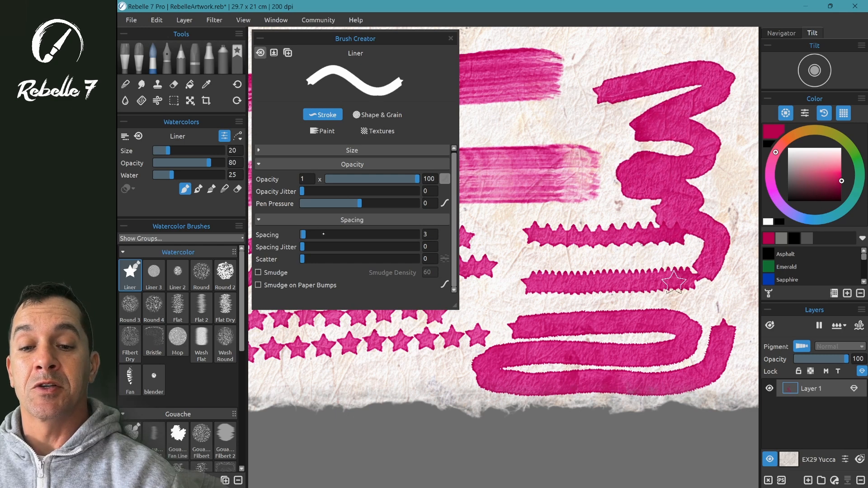
# Set the Liner's Spacing to 44, enable Smudge, and paint a long winding stroke on the blank area above the earlier strokes
pyautogui.click(326, 234)
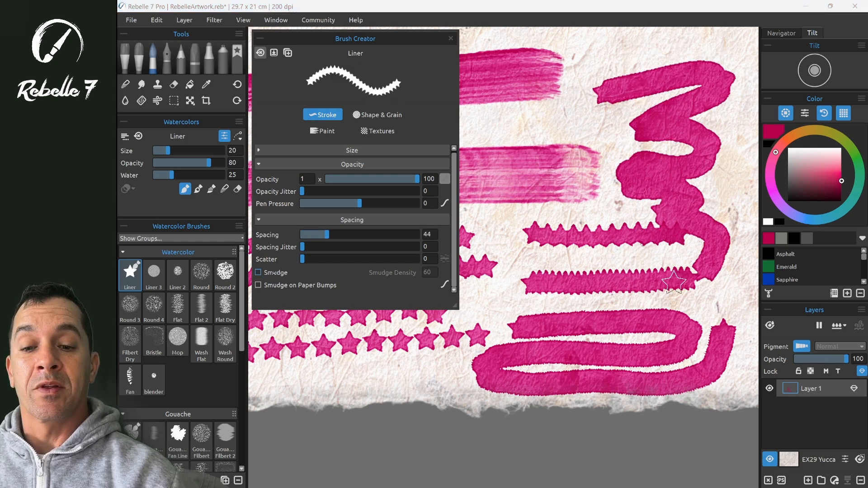
pyautogui.click(259, 272)
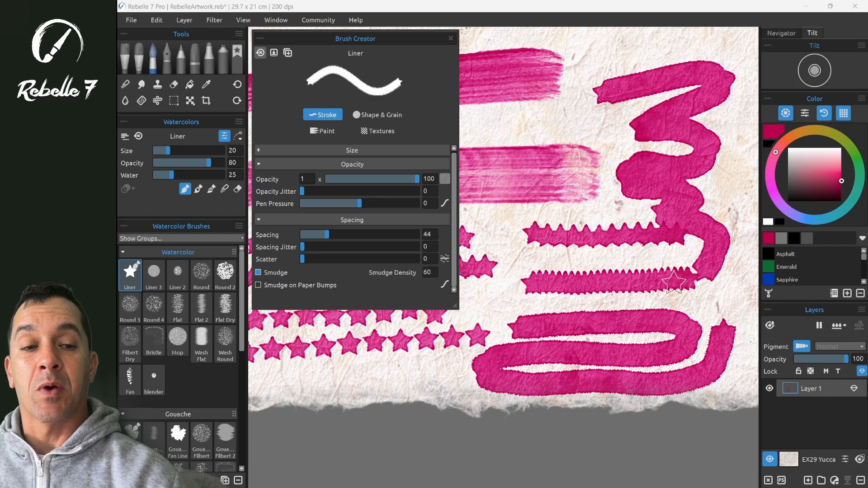
pyautogui.moveTo(673, 282)
pyautogui.mouseDown()
pyautogui.moveTo(565, 403)
pyautogui.moveTo(505, 450)
pyautogui.mouseUp()
pyautogui.moveTo(538, 114)
pyautogui.mouseDown()
pyautogui.moveTo(529, 112)
pyautogui.moveTo(633, 70)
pyautogui.moveTo(674, 100)
pyautogui.moveTo(561, 140)
pyautogui.moveTo(530, 165)
pyautogui.moveTo(572, 171)
pyautogui.moveTo(642, 144)
pyautogui.moveTo(712, 132)
pyautogui.moveTo(568, 226)
pyautogui.moveTo(720, 188)
pyautogui.mouseUp()
# Set the Smudge Density to 98 and paint two looping strokes below the pale winding stroke
pyautogui.click(427, 273)
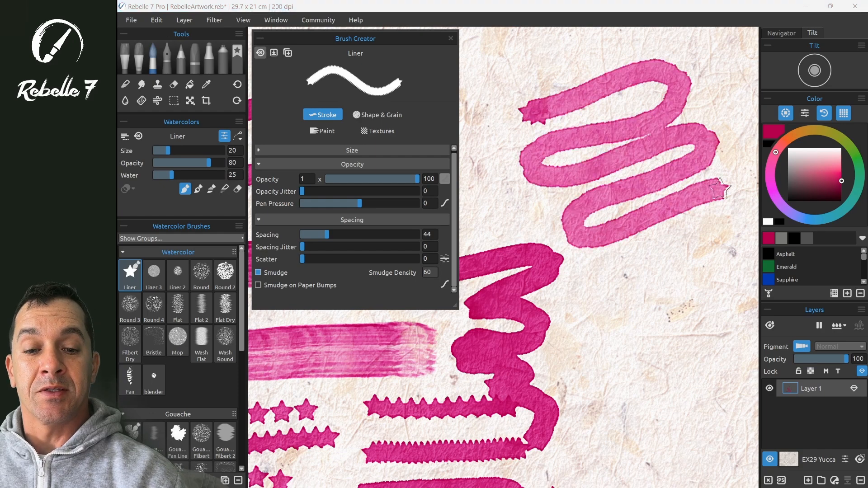
pyautogui.moveTo(579, 285); pyautogui.dragTo(569, 337)
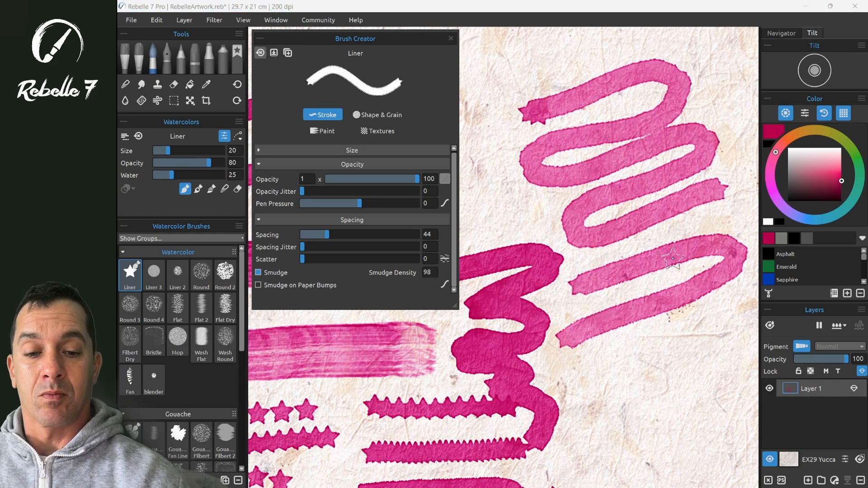
pyautogui.moveTo(573, 380); pyautogui.dragTo(599, 462)
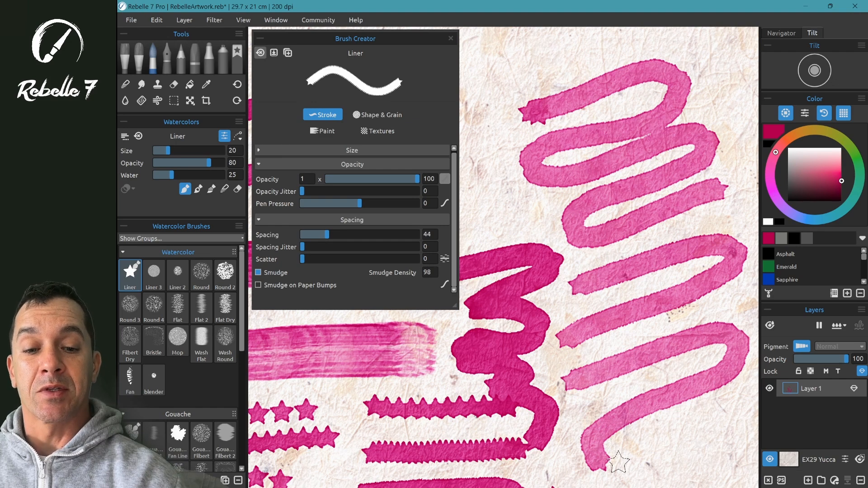
# Clear the layer and, with Spacing at 100, paint one horizontal stroke with Smudge on and a star row below with it off
pyautogui.moveTo(327, 234); pyautogui.dragTo(347, 234)
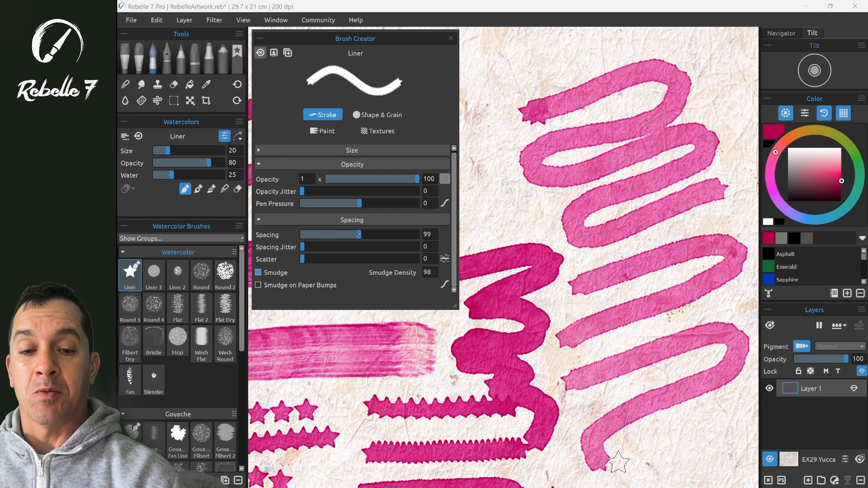
pyautogui.press('Delete')
pyautogui.moveTo(503, 128); pyautogui.dragTo(697, 129)
pyautogui.click(258, 272)
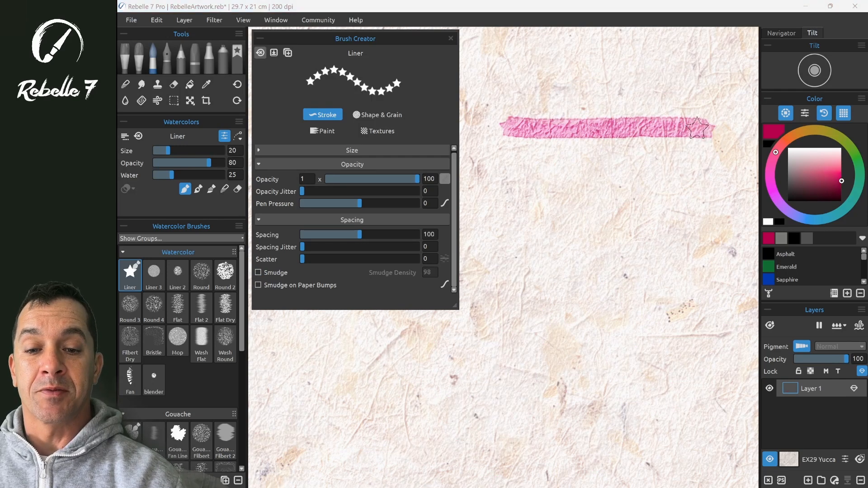
pyautogui.moveTo(514, 182); pyautogui.dragTo(699, 186)
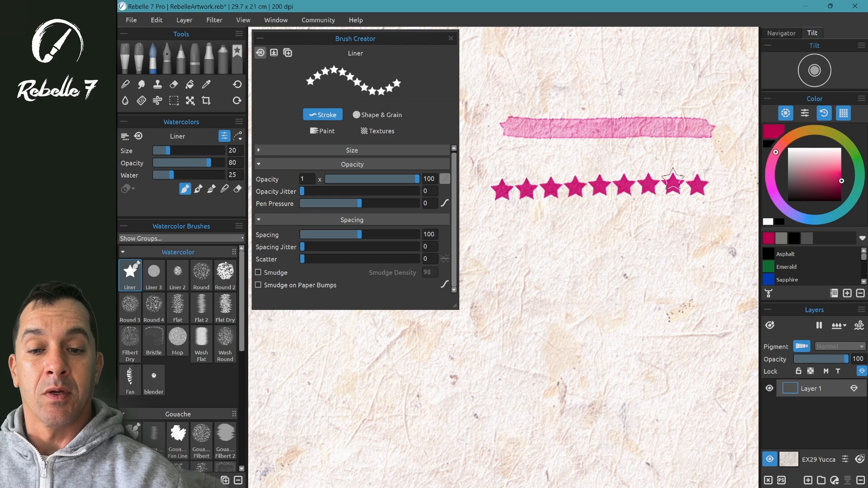
# Paint three more star rows below, with Spacing Jitter at about 49, near its maximum, and at 10
pyautogui.moveTo(311, 248); pyautogui.dragTo(347, 247)
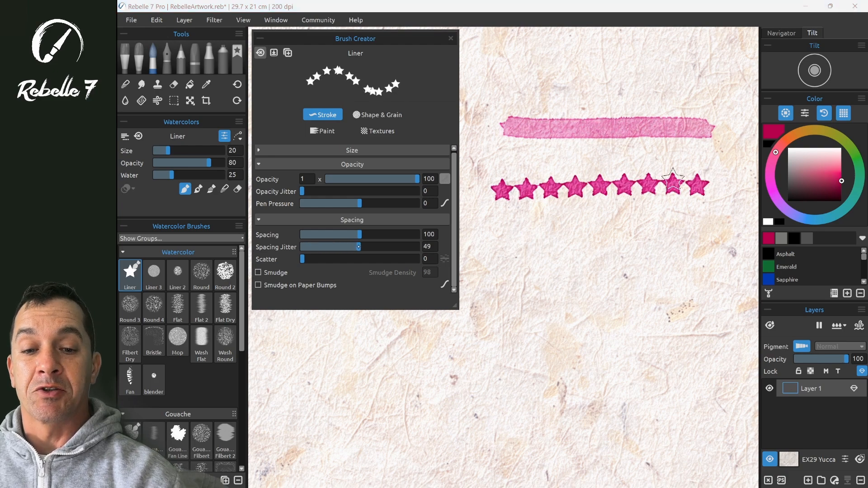
pyautogui.moveTo(475, 258); pyautogui.dragTo(746, 252)
pyautogui.moveTo(360, 247); pyautogui.dragTo(415, 246)
pyautogui.moveTo(473, 308); pyautogui.dragTo(731, 307)
pyautogui.moveTo(416, 247); pyautogui.dragTo(319, 247)
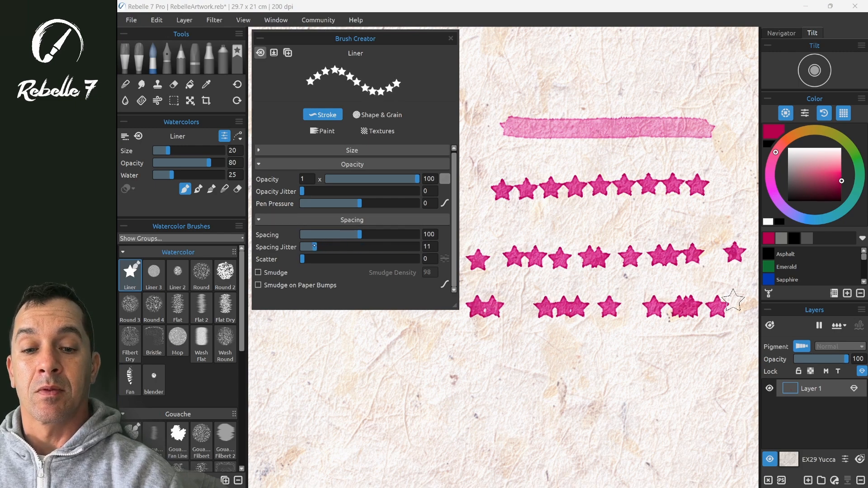
pyautogui.moveTo(438, 344); pyautogui.dragTo(714, 342)
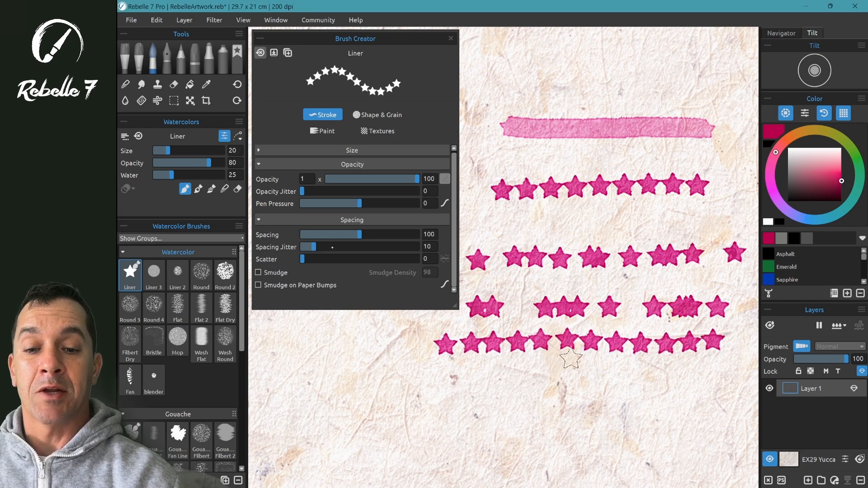
# Paint a star row with Scatter 176 and Spacing Jitter 0 below the others, and one with Spacing Jitter 100 and Scatter 0 above them
pyautogui.moveTo(313, 247)
pyautogui.mouseDown()
pyautogui.moveTo(303, 247)
pyautogui.moveTo(404, 259)
pyautogui.mouseUp()
pyautogui.moveTo(369, 383)
pyautogui.mouseDown()
pyautogui.moveTo(432, 378)
pyautogui.moveTo(624, 393)
pyautogui.moveTo(707, 392)
pyautogui.moveTo(716, 381)
pyautogui.mouseUp()
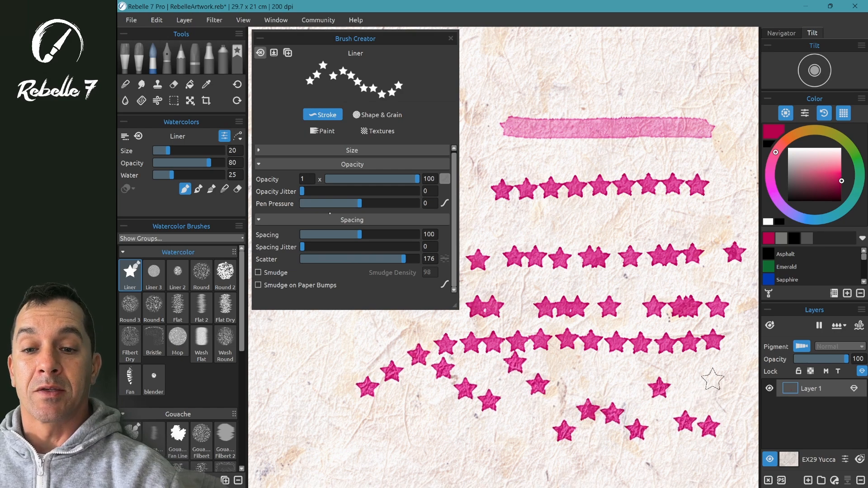
pyautogui.moveTo(302, 247); pyautogui.dragTo(417, 247)
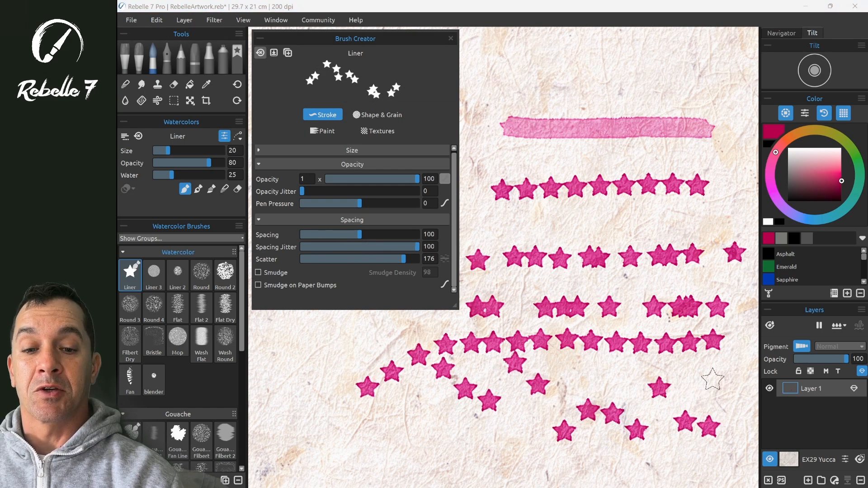
pyautogui.click(312, 259)
pyautogui.moveTo(307, 258); pyautogui.dragTo(301, 257)
pyautogui.moveTo(502, 76); pyautogui.dragTo(536, 75)
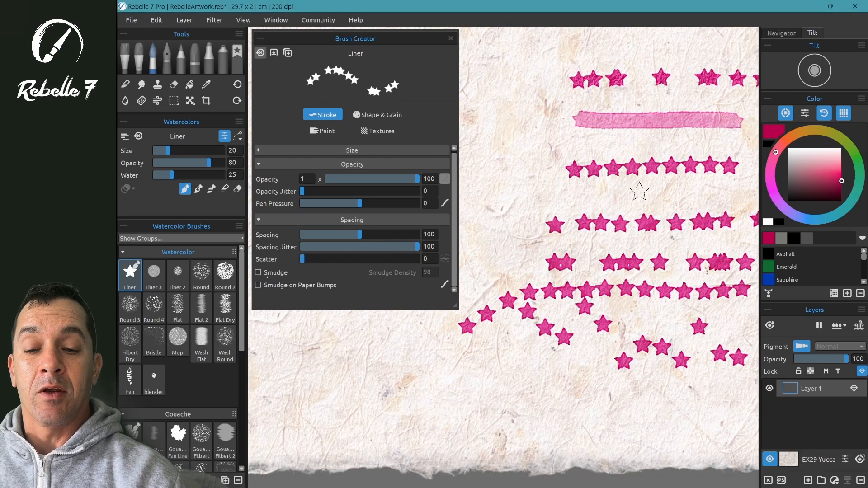
# Set Spacing Jitter to 0 and Spacing to 8, and paint a scribbled patch near the paper's lower edge
pyautogui.moveTo(417, 247); pyautogui.dragTo(282, 247)
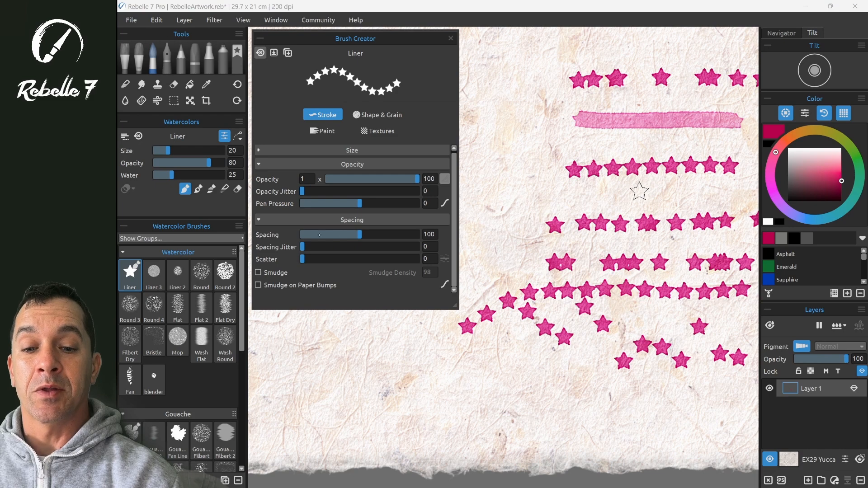
pyautogui.moveTo(357, 235); pyautogui.dragTo(309, 235)
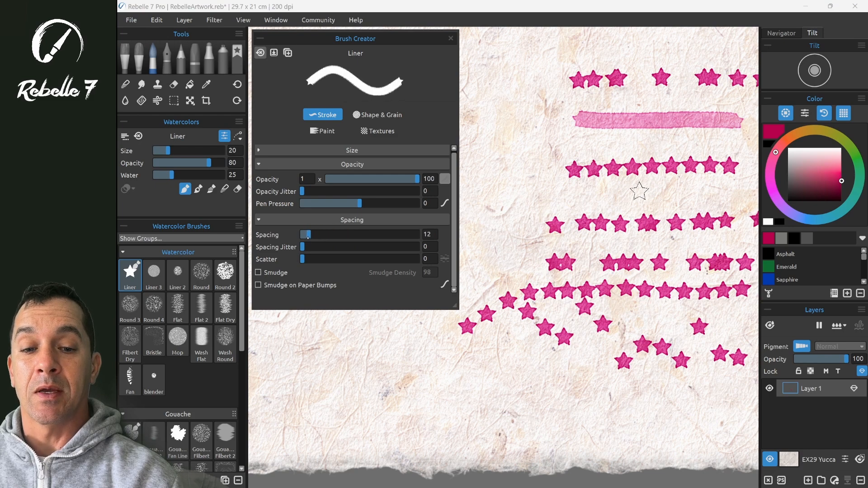
pyautogui.moveTo(276, 402)
pyautogui.mouseDown()
pyautogui.moveTo(370, 342)
pyautogui.moveTo(339, 401)
pyautogui.moveTo(384, 373)
pyautogui.moveTo(373, 400)
pyautogui.mouseUp()
# Enable Smudge on Paper Bumps and paint two solid patches on the blank paper below the scattered stars
pyautogui.click(258, 285)
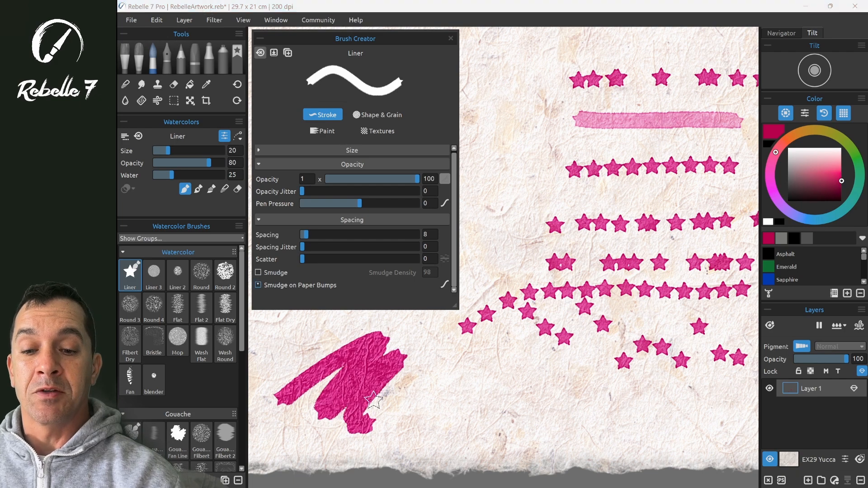
pyautogui.scroll(5, 475, 411)
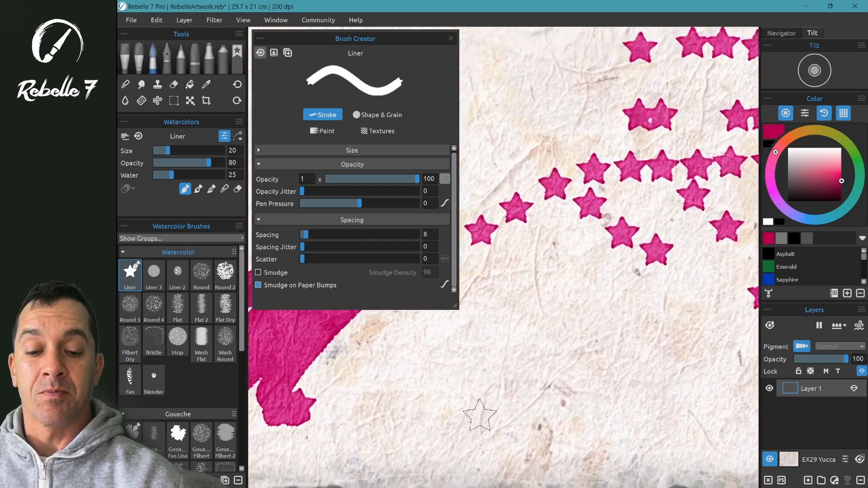
pyautogui.scroll(3, 640, 224)
pyautogui.scroll(-2, 641, 224)
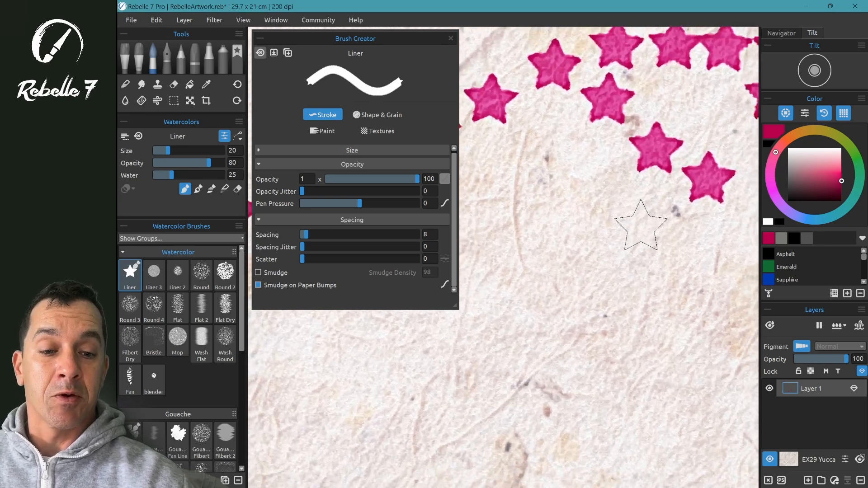
pyautogui.scroll(-1, 641, 224)
pyautogui.moveTo(565, 208)
pyautogui.mouseDown()
pyautogui.moveTo(511, 267)
pyautogui.moveTo(565, 255)
pyautogui.moveTo(543, 353)
pyautogui.moveTo(516, 352)
pyautogui.mouseUp()
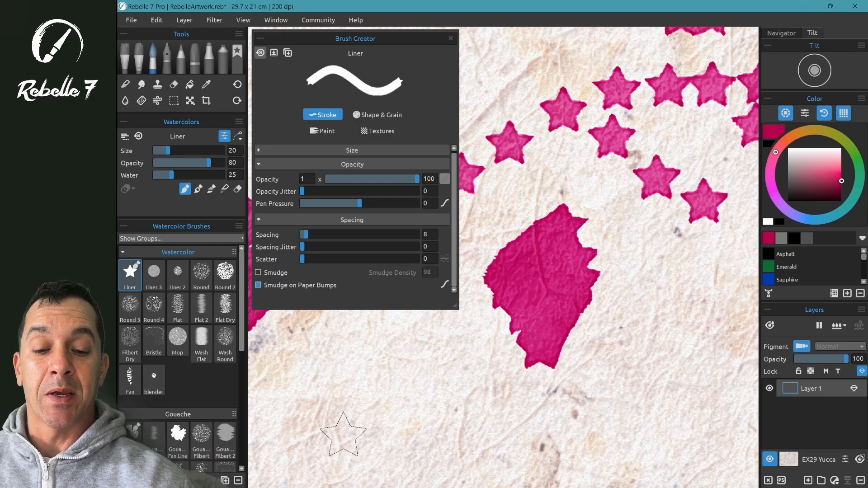
pyautogui.moveTo(447, 409); pyautogui.dragTo(543, 409)
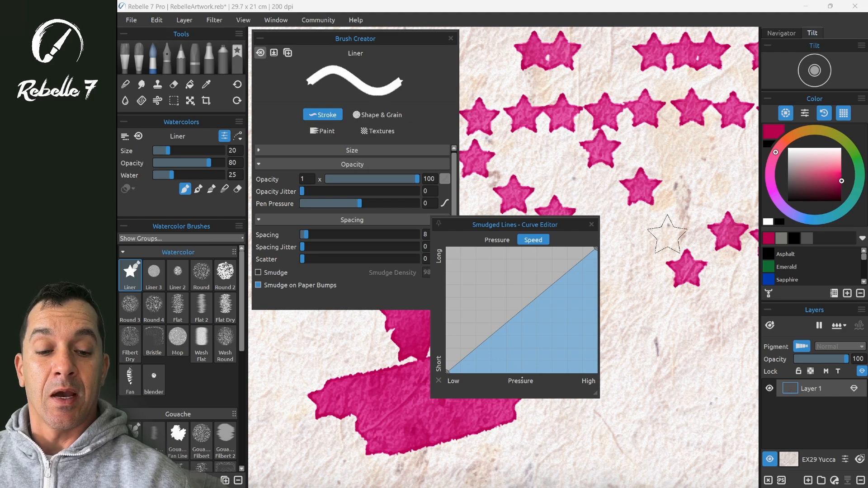
# Flatten the Speed curve of the Smudged Lines at mid height and paint two diagonal test strokes on blank paper
pyautogui.click(500, 240)
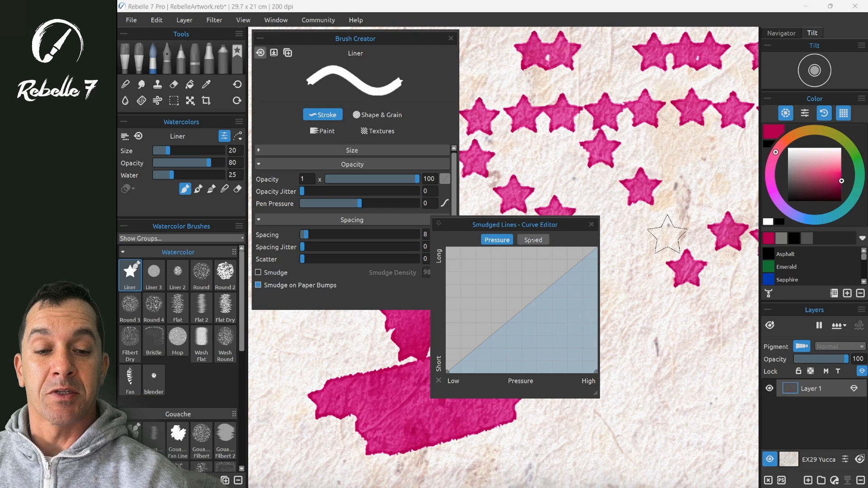
pyautogui.click(533, 241)
pyautogui.moveTo(449, 370); pyautogui.dragTo(503, 215)
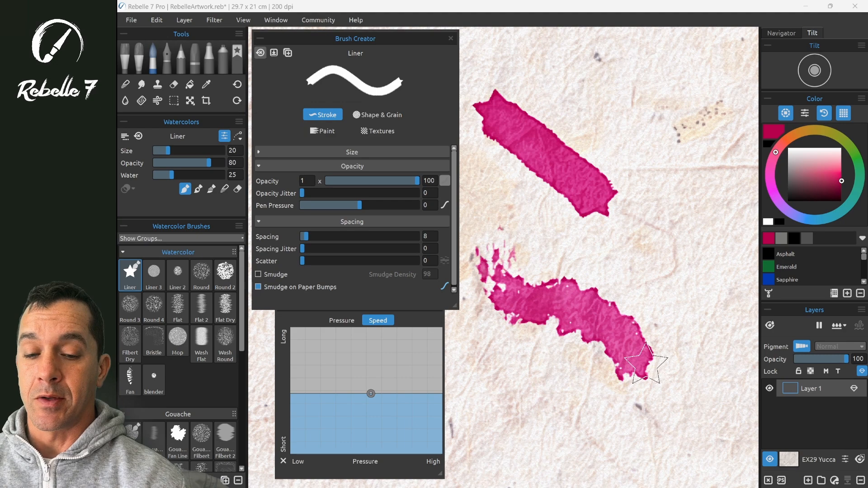
# Show the Liner's Canvas Texture Influence settings and paint a diagonal stroke between the two previous ones
pyautogui.click(323, 131)
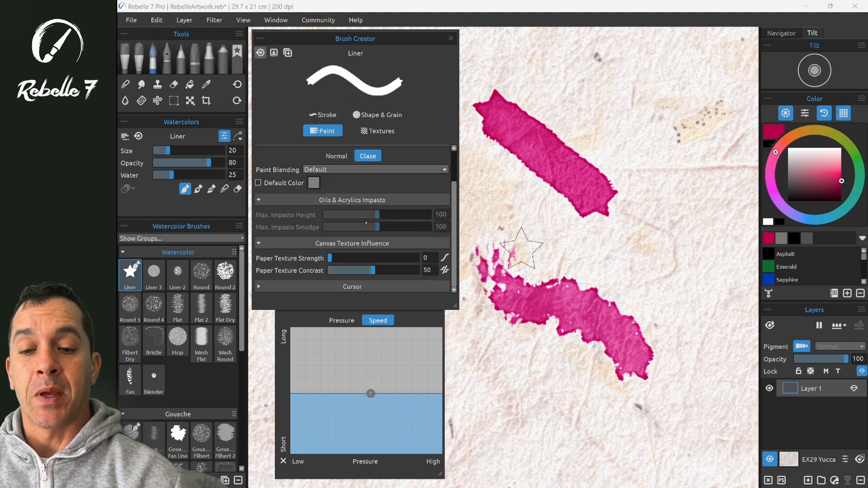
pyautogui.moveTo(479, 202); pyautogui.dragTo(651, 254)
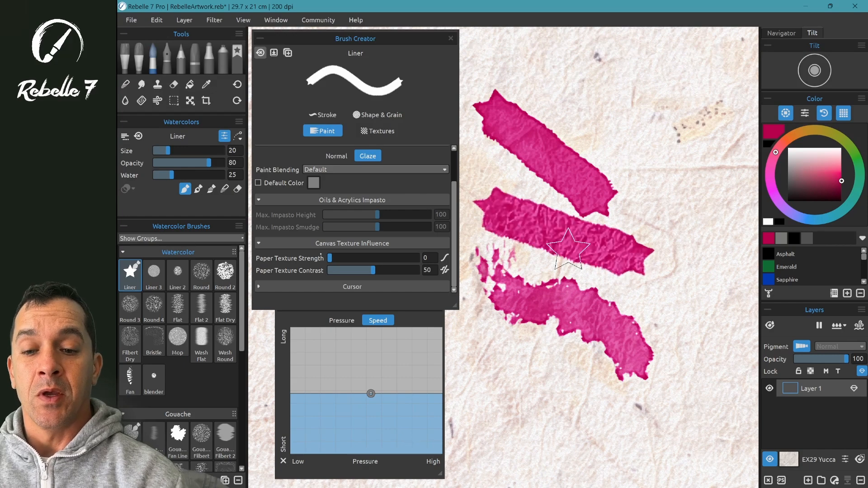
# Set the Liner's Paper Texture Strength to 100 and flatten its pressure curve at the highest influence
pyautogui.moveTo(329, 258); pyautogui.dragTo(342, 258)
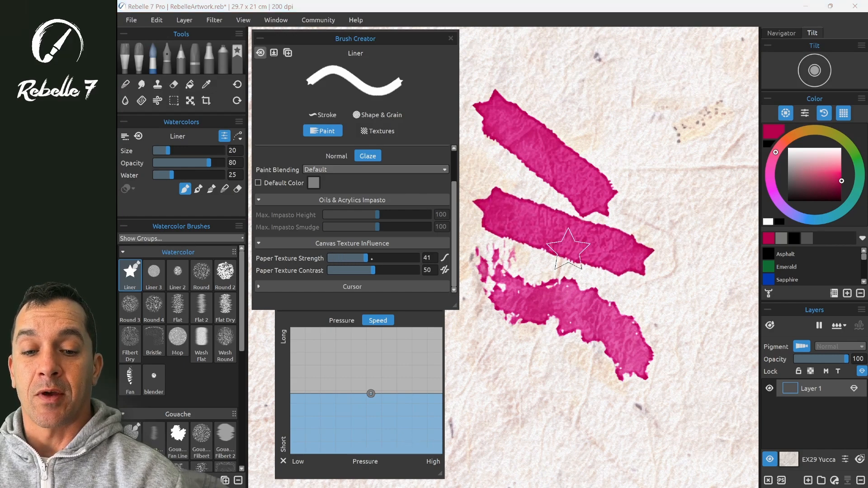
pyautogui.click(445, 258)
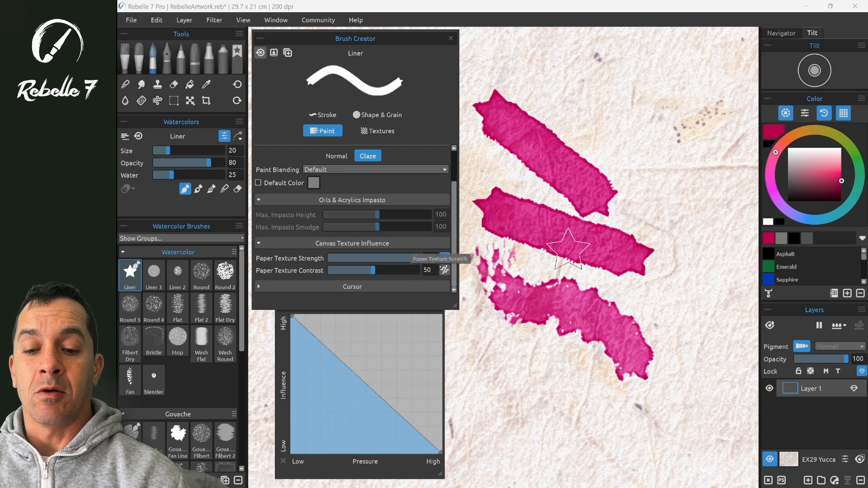
pyautogui.moveTo(360, 314); pyautogui.dragTo(389, 385)
pyautogui.moveTo(442, 447); pyautogui.dragTo(455, 387)
pyautogui.moveTo(292, 316); pyautogui.dragTo(365, 310)
# Paint several horizontal test strokes below and beside the lowest pink stroke, and show the Liner's Stroke settings
pyautogui.moveTo(471, 362); pyautogui.dragTo(649, 409)
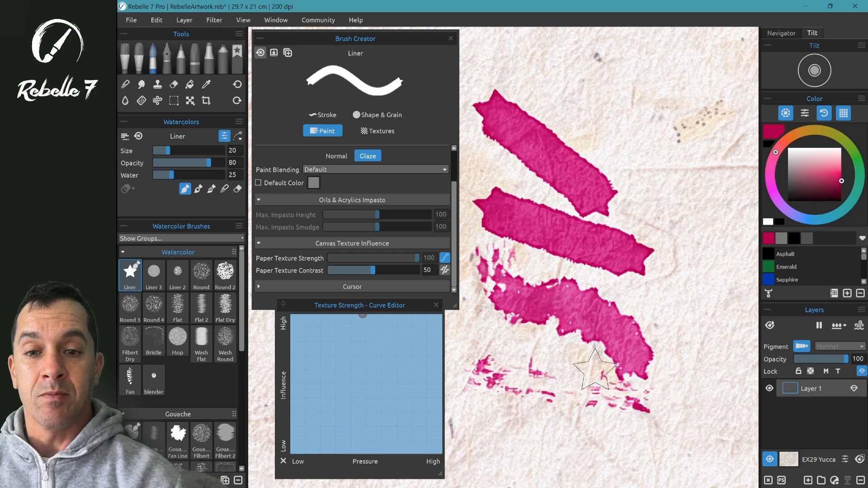
pyautogui.click(322, 116)
pyautogui.moveTo(477, 423); pyautogui.dragTo(676, 422)
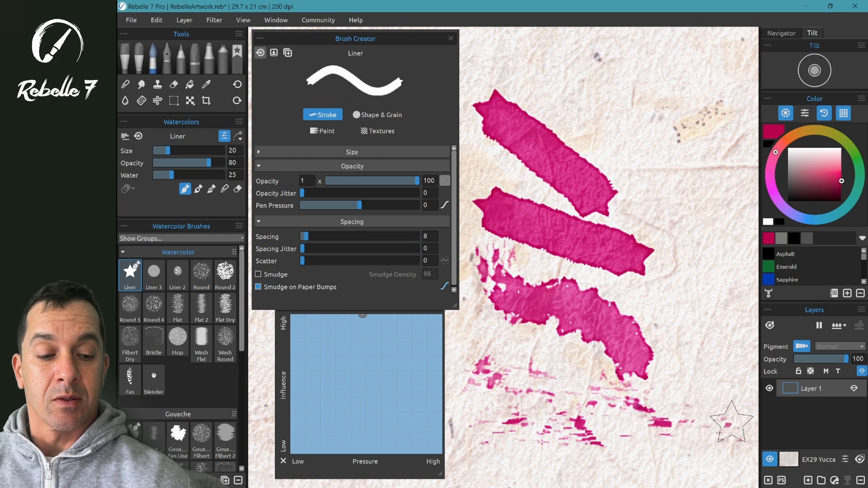
pyautogui.moveTo(623, 308); pyautogui.dragTo(742, 289)
pyautogui.moveTo(642, 337); pyautogui.dragTo(744, 348)
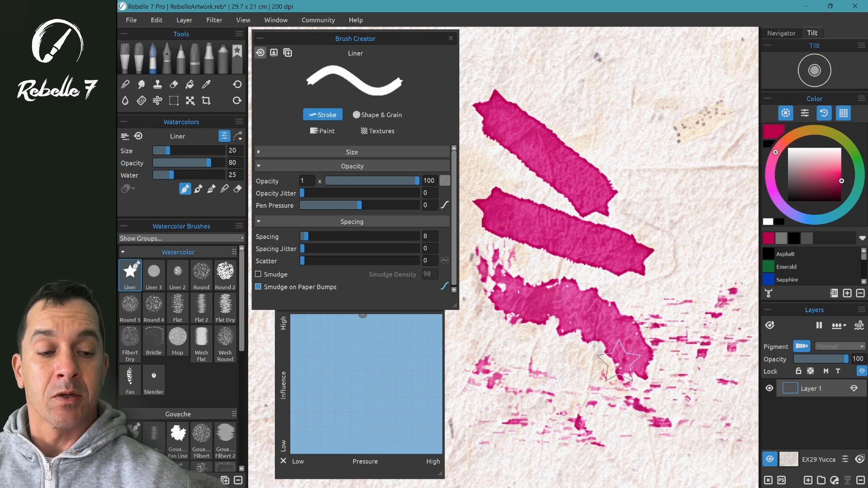
# Disable Smudge on Paper Bumps and paint four horizontal strokes on the blank paper beside the upper two pink strokes
pyautogui.click(258, 286)
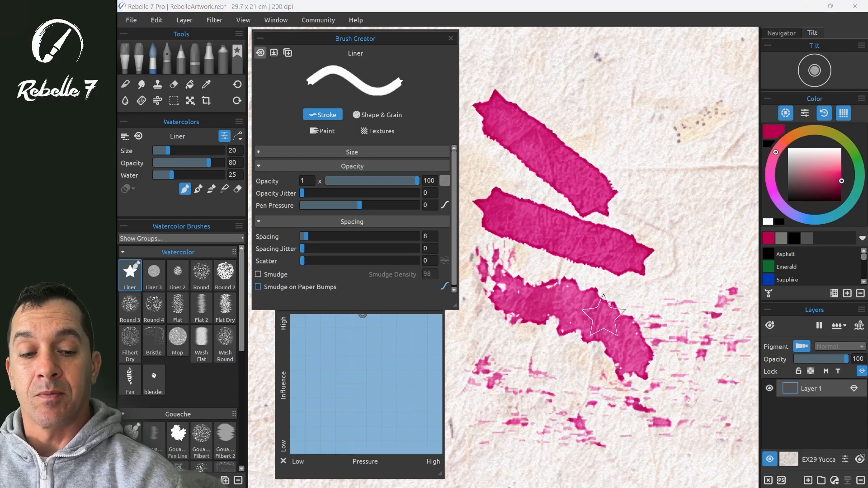
pyautogui.moveTo(648, 233); pyautogui.dragTo(737, 232)
pyautogui.moveTo(633, 203); pyautogui.dragTo(741, 201)
pyautogui.moveTo(639, 171); pyautogui.dragTo(742, 168)
pyautogui.moveTo(644, 142); pyautogui.dragTo(743, 143)
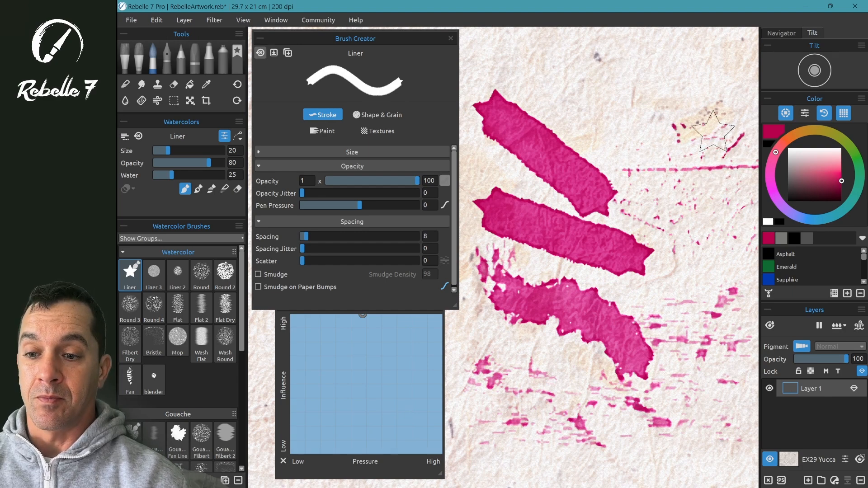
# Paint a diagonal test stroke on a blank area of the paper
pyautogui.press('z')
pyautogui.press('space')
pyautogui.moveTo(679, 132)
pyautogui.mouseDown()
pyautogui.moveTo(602, 217)
pyautogui.moveTo(559, 298)
pyautogui.mouseUp()
pyautogui.moveTo(529, 209)
pyautogui.mouseDown()
pyautogui.moveTo(639, 164)
pyautogui.moveTo(532, 168)
pyautogui.moveTo(669, 138)
pyautogui.moveTo(558, 201)
pyautogui.moveTo(561, 217)
pyautogui.moveTo(676, 189)
pyautogui.moveTo(563, 251)
pyautogui.moveTo(633, 272)
pyautogui.moveTo(559, 229)
pyautogui.moveTo(659, 152)
pyautogui.moveTo(575, 165)
pyautogui.moveTo(646, 122)
pyautogui.moveTo(538, 119)
pyautogui.moveTo(681, 103)
pyautogui.moveTo(513, 185)
pyautogui.moveTo(621, 75)
pyautogui.moveTo(535, 224)
pyautogui.moveTo(667, 76)
pyautogui.moveTo(576, 231)
pyautogui.moveTo(674, 121)
pyautogui.moveTo(667, 171)
pyautogui.moveTo(611, 200)
pyautogui.mouseUp()
# Enable Smudge on Paper Bumps with a Smudged Lines Speed curve rising from Short to Long, and paint test strokes on blank paper
pyautogui.click(258, 286)
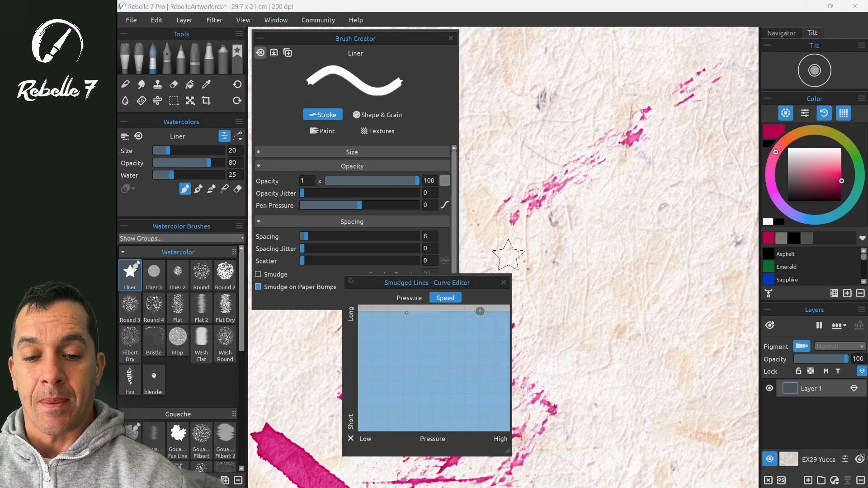
pyautogui.moveTo(406, 313); pyautogui.dragTo(359, 430)
pyautogui.moveTo(480, 311); pyautogui.dragTo(509, 301)
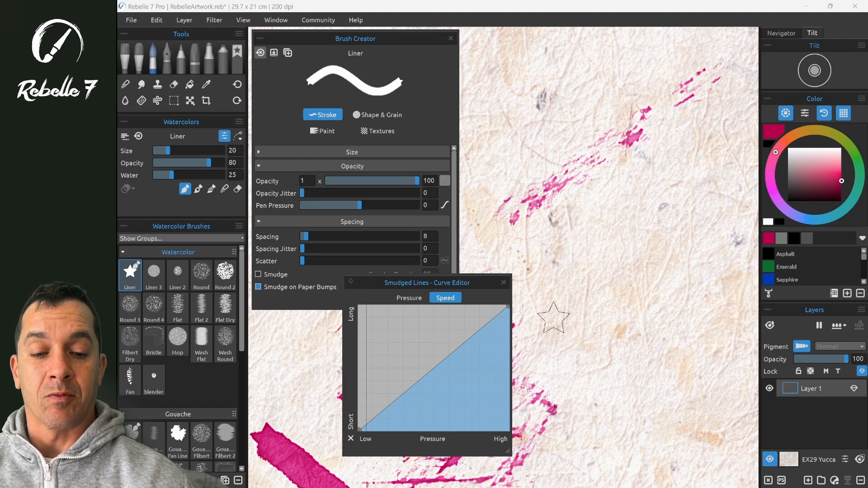
pyautogui.moveTo(537, 334)
pyautogui.mouseDown()
pyautogui.moveTo(643, 220)
pyautogui.moveTo(675, 195)
pyautogui.moveTo(697, 253)
pyautogui.moveTo(575, 420)
pyautogui.mouseUp()
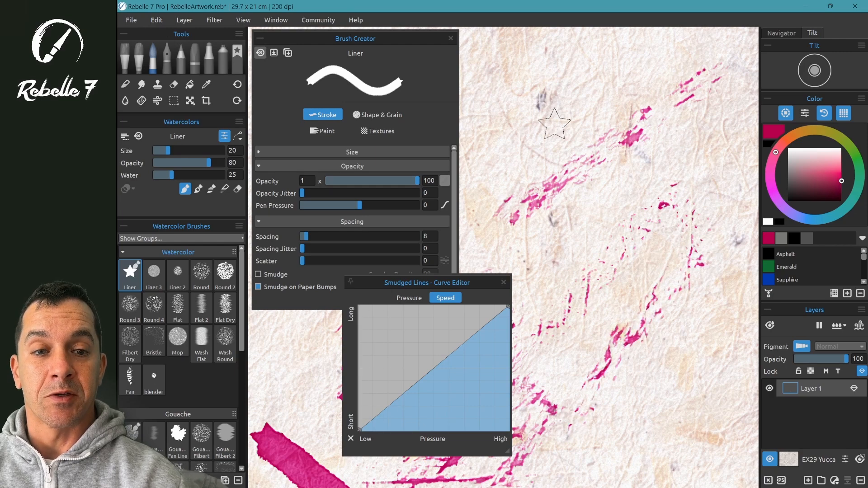
pyautogui.moveTo(488, 63)
pyautogui.mouseDown()
pyautogui.moveTo(661, 68)
pyautogui.moveTo(692, 75)
pyautogui.moveTo(713, 97)
pyautogui.moveTo(533, 128)
pyautogui.moveTo(643, 142)
pyautogui.moveTo(495, 175)
pyautogui.moveTo(704, 167)
pyautogui.moveTo(575, 200)
pyautogui.moveTo(699, 209)
pyautogui.moveTo(637, 284)
pyautogui.mouseUp()
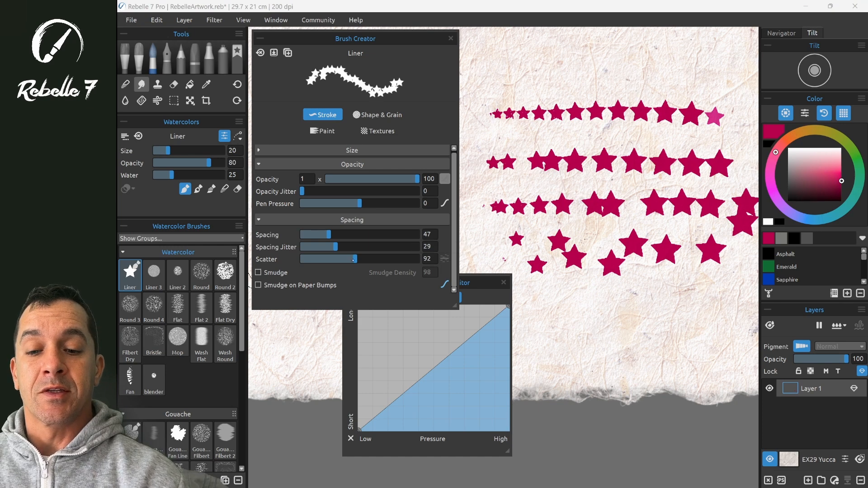
# Enable Smudge with Parallel scatter for the Liner and paint a stroke below the scattered stars
pyautogui.click(258, 272)
pyautogui.click(445, 259)
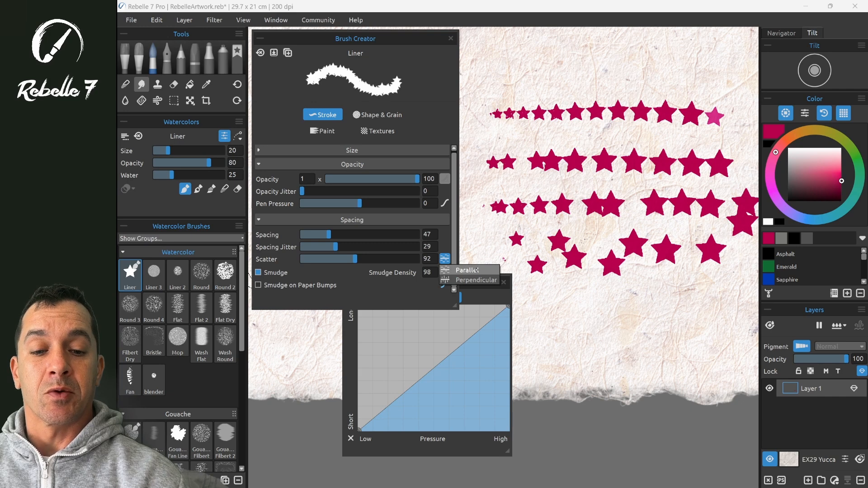
pyautogui.click(476, 280)
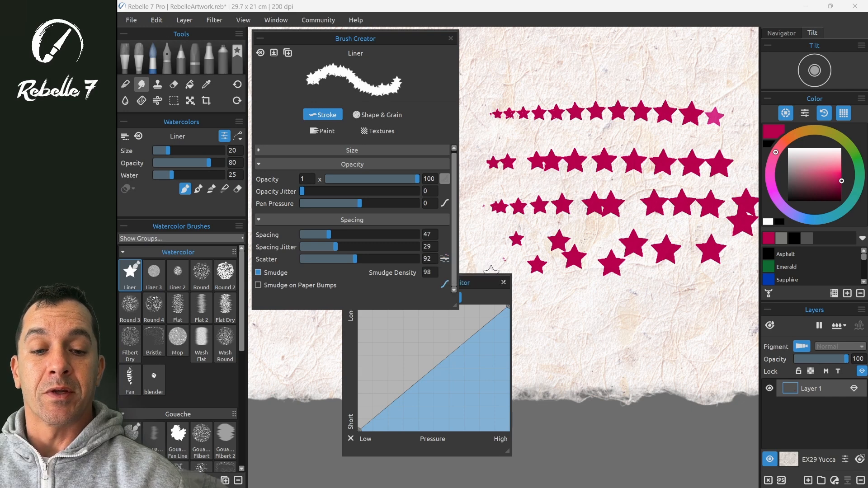
pyautogui.moveTo(514, 306)
pyautogui.mouseDown()
pyautogui.moveTo(695, 304)
pyautogui.moveTo(532, 306)
pyautogui.moveTo(659, 308)
pyautogui.mouseUp()
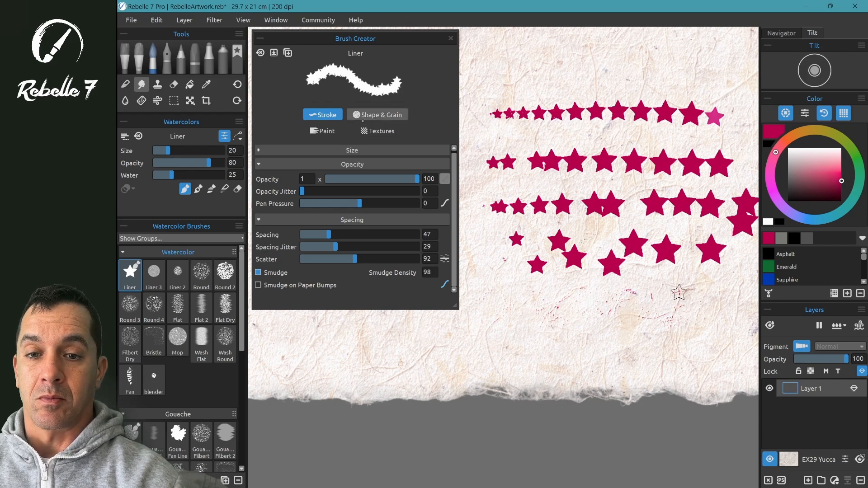
# Turn off the pressure curve of Paper Texture Strength and paint another stroke below the scattered stars
pyautogui.click(322, 131)
pyautogui.click(445, 257)
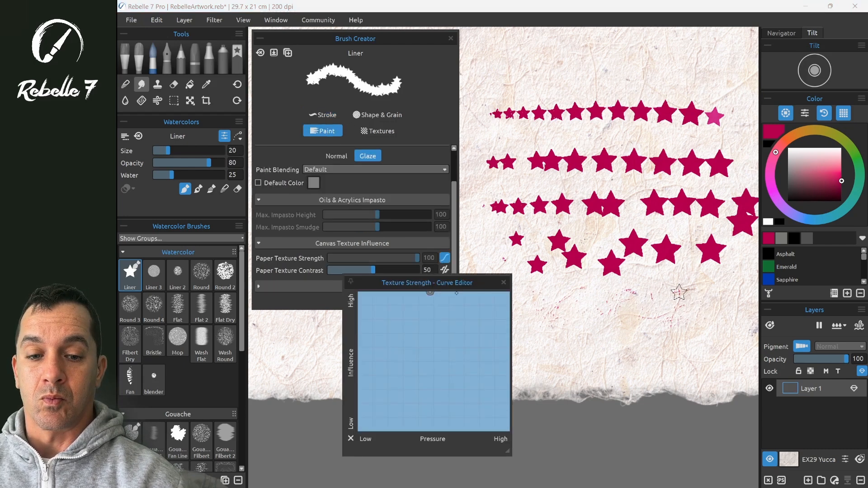
pyautogui.moveTo(430, 292); pyautogui.dragTo(430, 379)
pyautogui.click(351, 438)
pyautogui.moveTo(497, 290)
pyautogui.mouseDown()
pyautogui.moveTo(531, 301)
pyautogui.moveTo(712, 298)
pyautogui.moveTo(660, 307)
pyautogui.mouseUp()
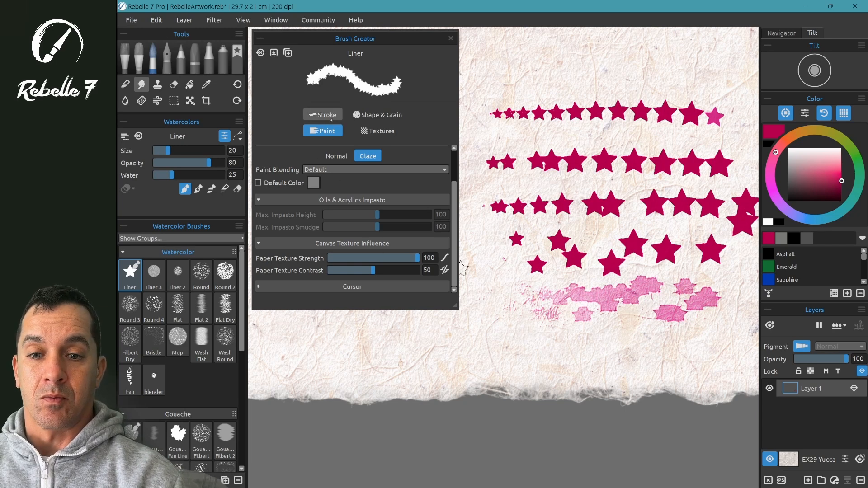
# Paint a stroke with Perpendicular scatter near the paper's lower edge and one with Parallel scatter above the star rows
pyautogui.click(322, 115)
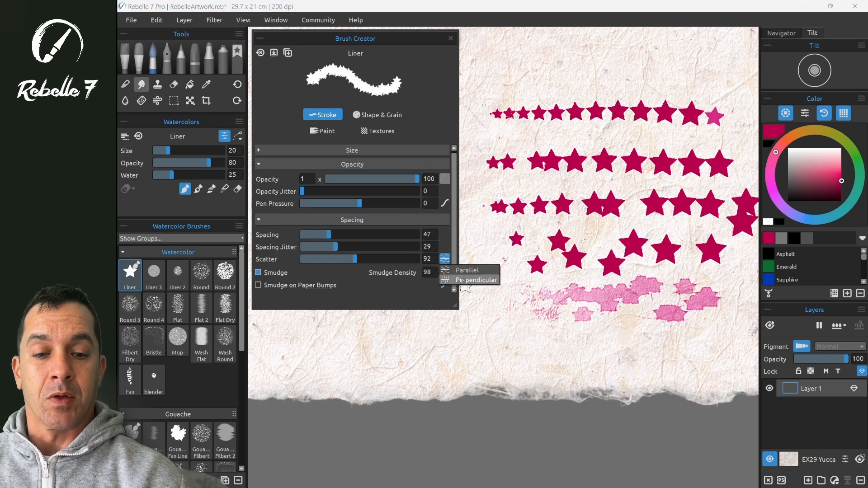
pyautogui.moveTo(473, 342)
pyautogui.mouseDown()
pyautogui.moveTo(609, 354)
pyautogui.moveTo(713, 348)
pyautogui.mouseUp()
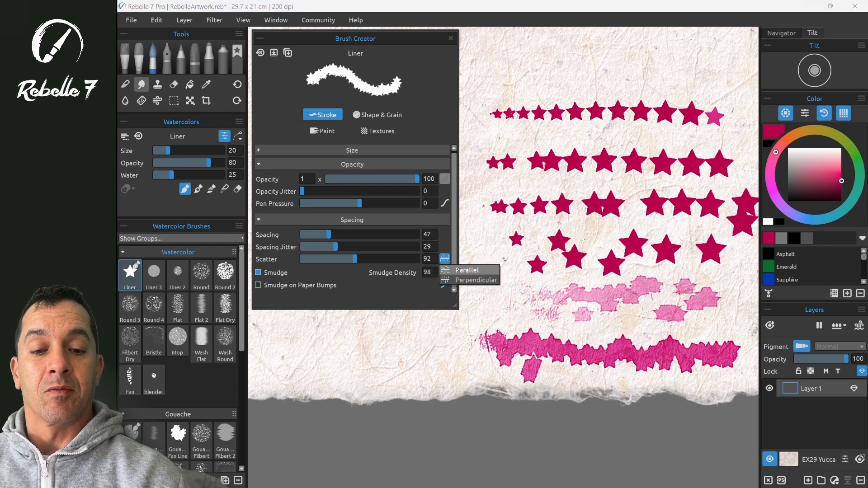
pyautogui.moveTo(489, 68)
pyautogui.mouseDown()
pyautogui.moveTo(542, 72)
pyautogui.moveTo(687, 52)
pyautogui.moveTo(719, 70)
pyautogui.mouseUp()
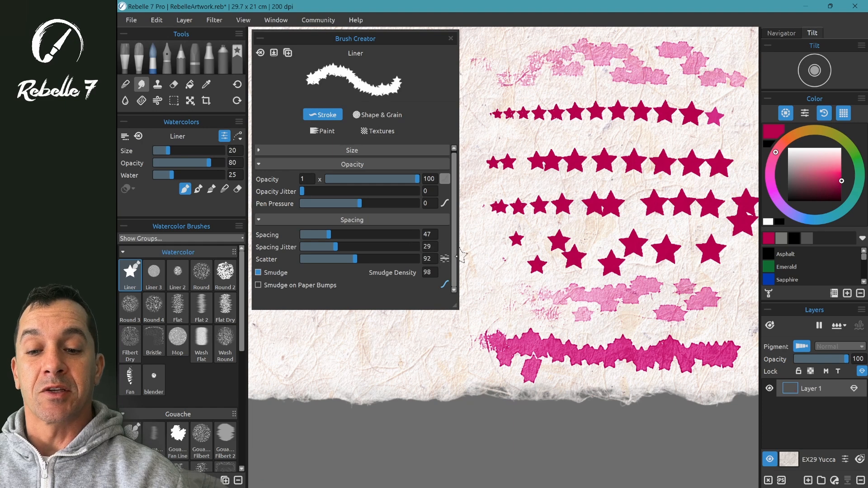
pyautogui.press('e')
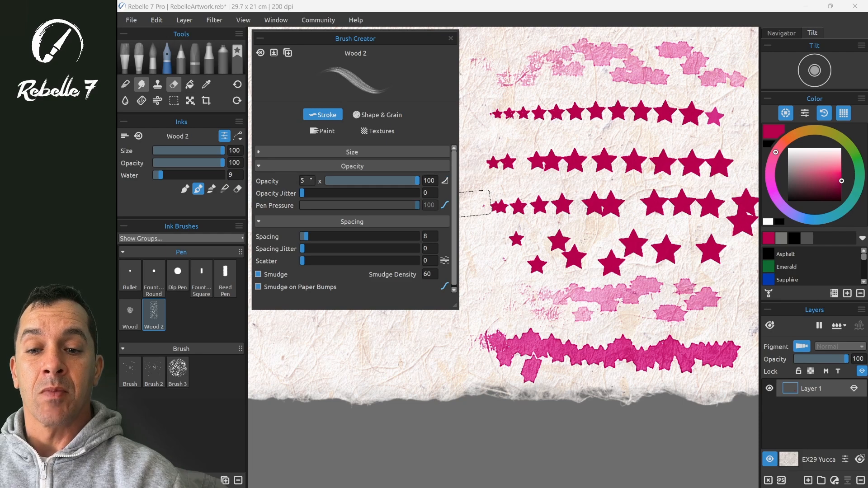
# Undo the last painting action and paint a horizontal stroke with the round Liner on blank paper
pyautogui.hotkey('ctrl', 'z')
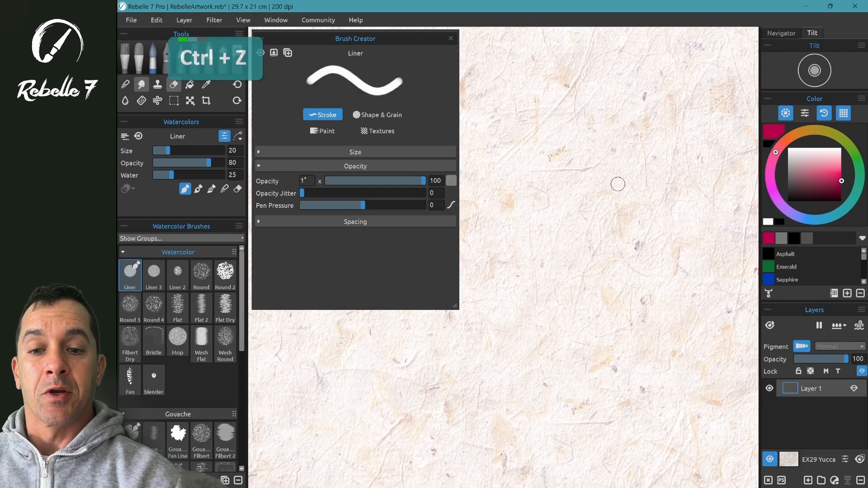
pyautogui.moveTo(508, 162); pyautogui.dragTo(643, 163)
# Set the Liner's Brush Creator opacity to 13 and its tool opacity to 50, and paint a second horizontal stroke below the first
pyautogui.moveTo(418, 181)
pyautogui.mouseDown()
pyautogui.moveTo(329, 181)
pyautogui.moveTo(425, 181)
pyautogui.moveTo(339, 181)
pyautogui.mouseUp()
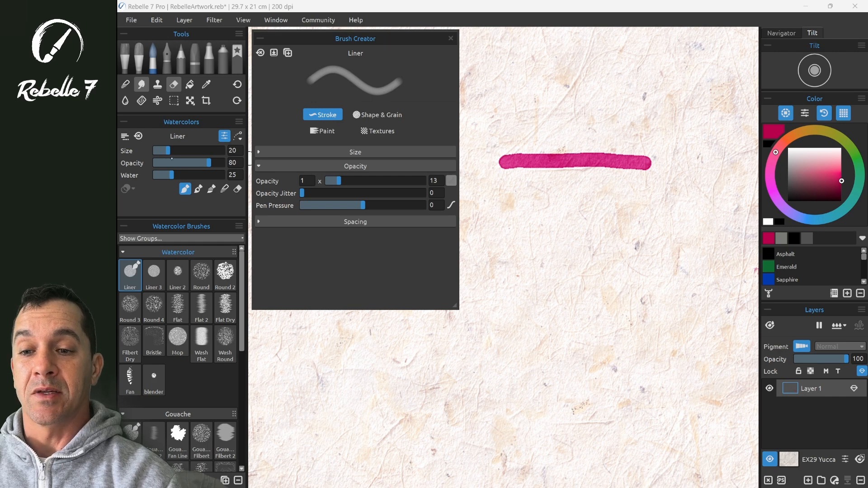
pyautogui.moveTo(208, 163); pyautogui.dragTo(190, 162)
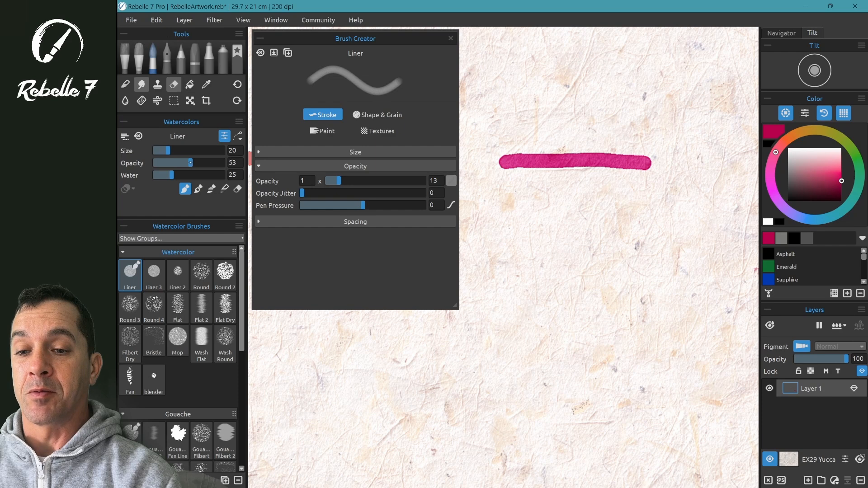
pyautogui.moveTo(189, 163); pyautogui.dragTo(187, 163)
pyautogui.moveTo(490, 206); pyautogui.dragTo(642, 198)
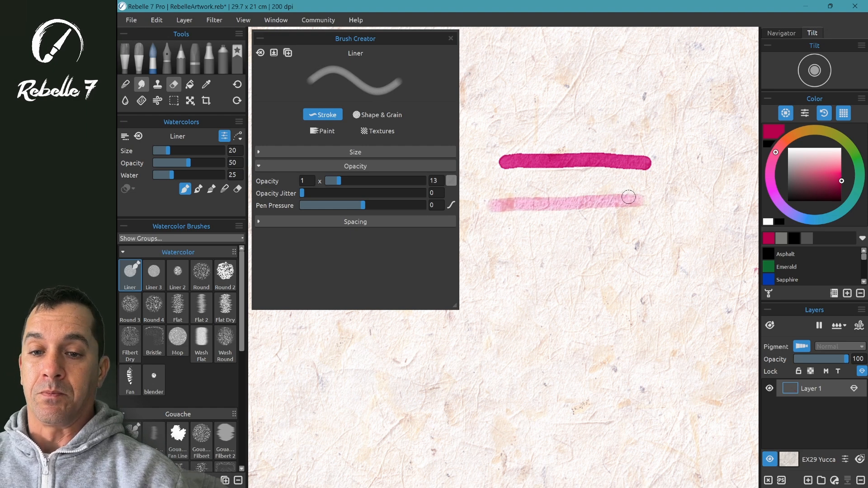
# Set the Brush Creator opacity to 100 and paint two more horizontal strokes below the pale one
pyautogui.moveTo(338, 180); pyautogui.dragTo(423, 180)
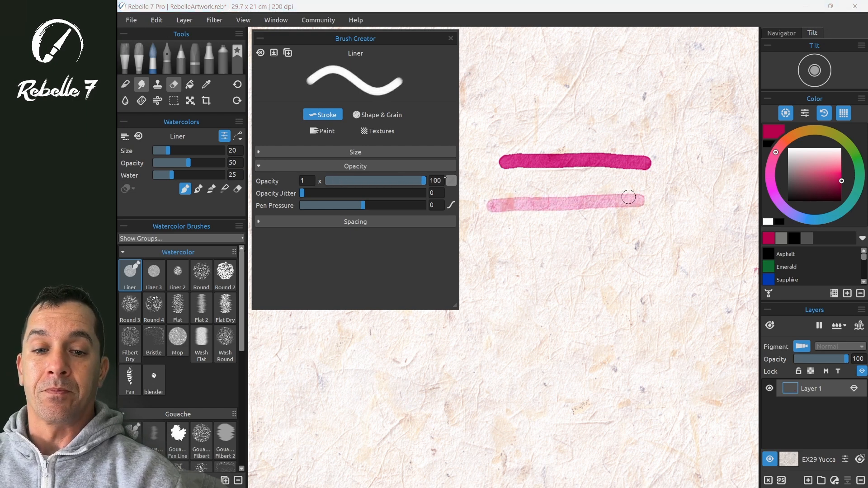
pyautogui.moveTo(489, 237); pyautogui.dragTo(664, 238)
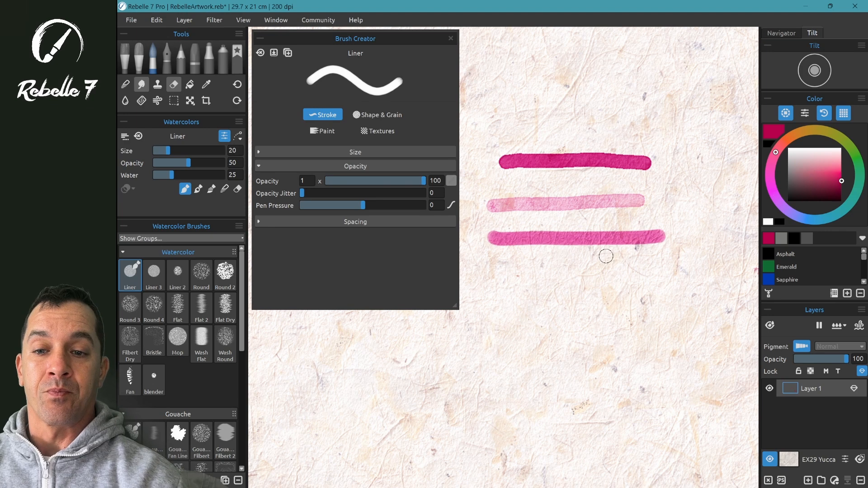
pyautogui.moveTo(489, 270); pyautogui.dragTo(657, 270)
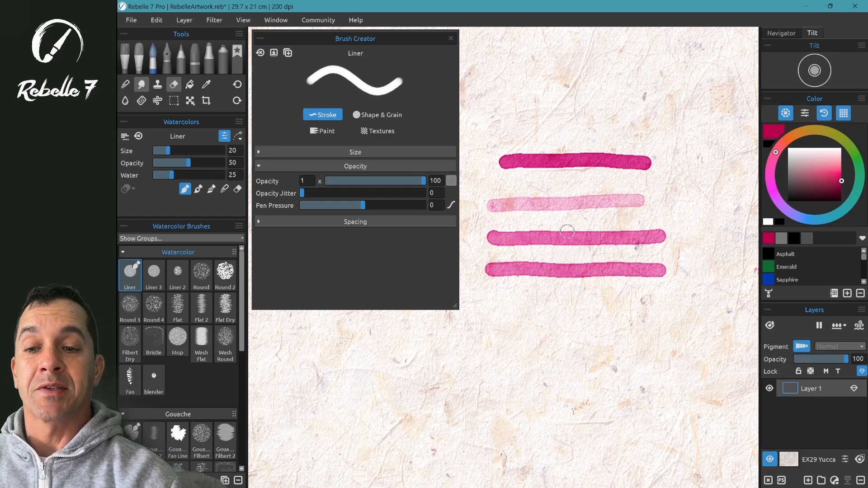
# Raise the tool opacity to 100, return it to 50, and paint a fifth horizontal stroke below the others
pyautogui.moveTo(191, 162)
pyautogui.mouseDown()
pyautogui.moveTo(237, 163)
pyautogui.moveTo(229, 163)
pyautogui.mouseUp()
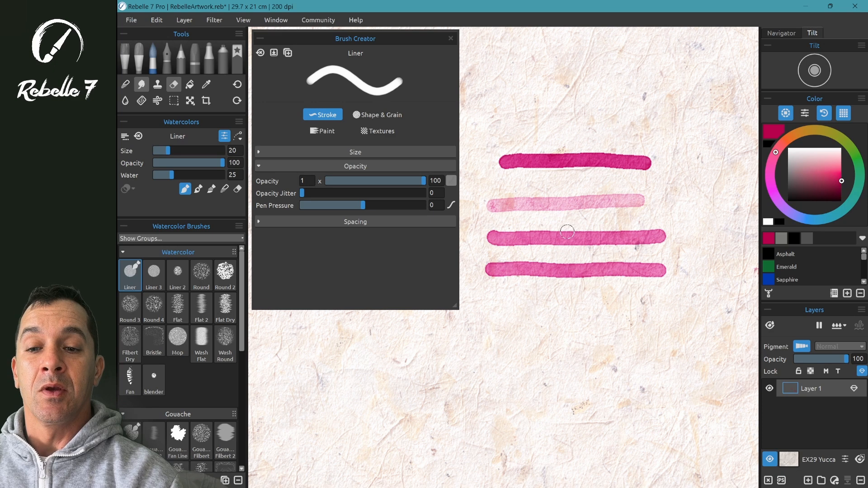
pyautogui.click(190, 162)
pyautogui.moveTo(187, 163); pyautogui.dragTo(185, 162)
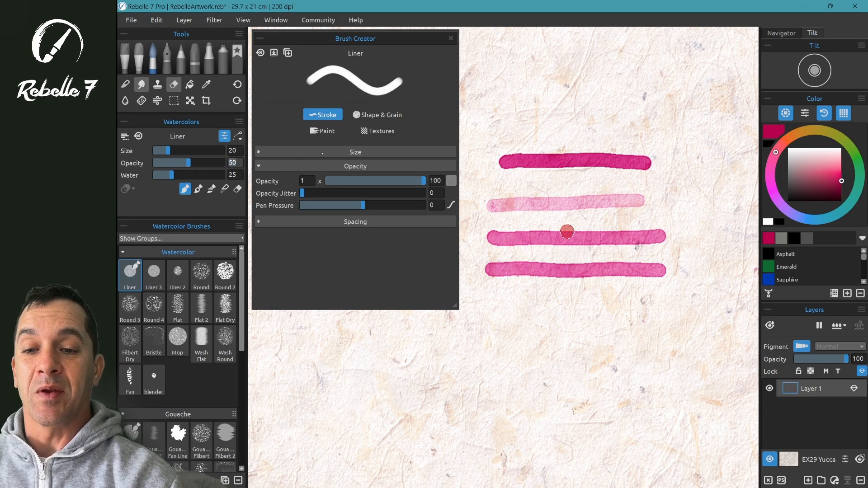
pyautogui.moveTo(482, 302); pyautogui.dragTo(677, 300)
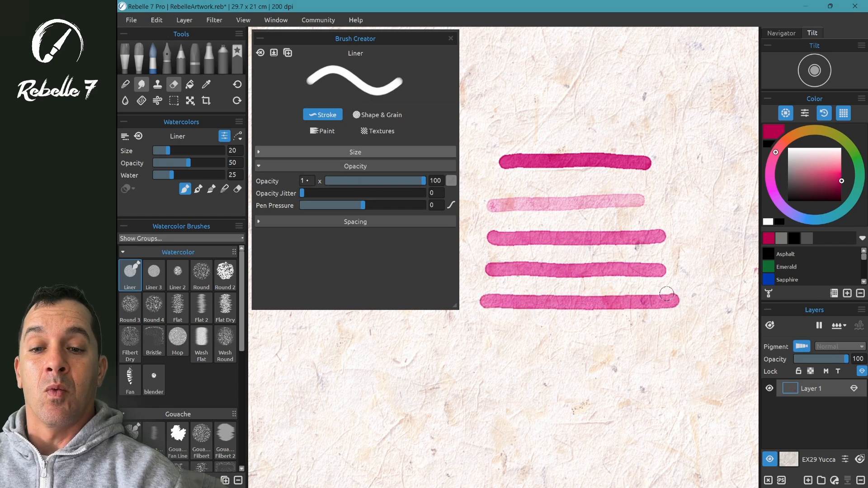
# Set the Brush Creator opacity multiplier to 4 and paint a sixth horizontal stroke below the others
pyautogui.click(305, 180)
pyautogui.write('4')
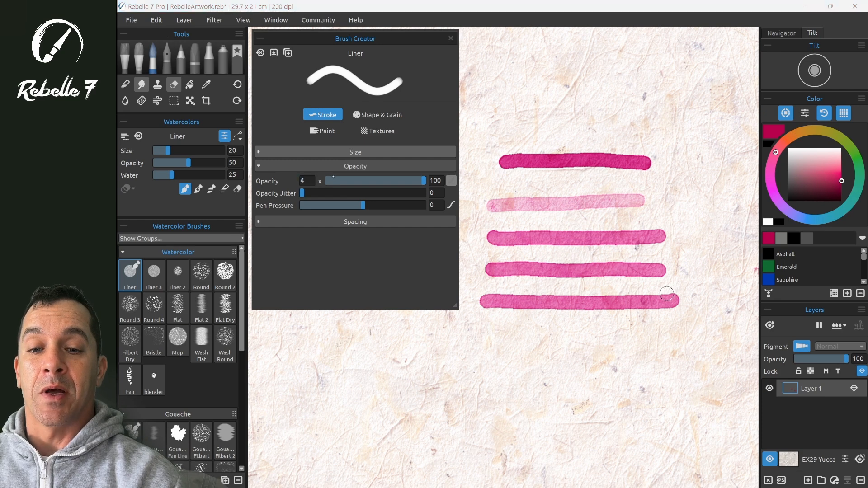
pyautogui.moveTo(487, 337); pyautogui.dragTo(689, 337)
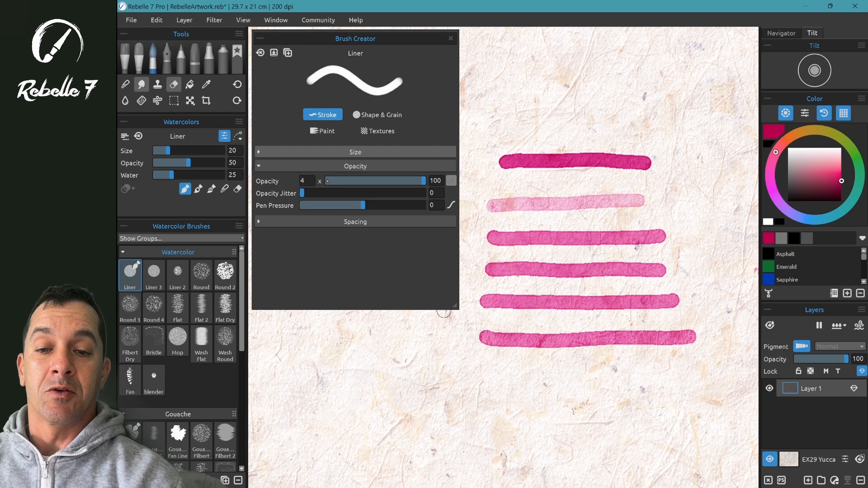
# Set the Brush Creator opacity to 25 and paint a seventh horizontal stroke below the others
pyautogui.moveTo(395, 181)
pyautogui.mouseDown()
pyautogui.moveTo(342, 181)
pyautogui.moveTo(350, 180)
pyautogui.mouseUp()
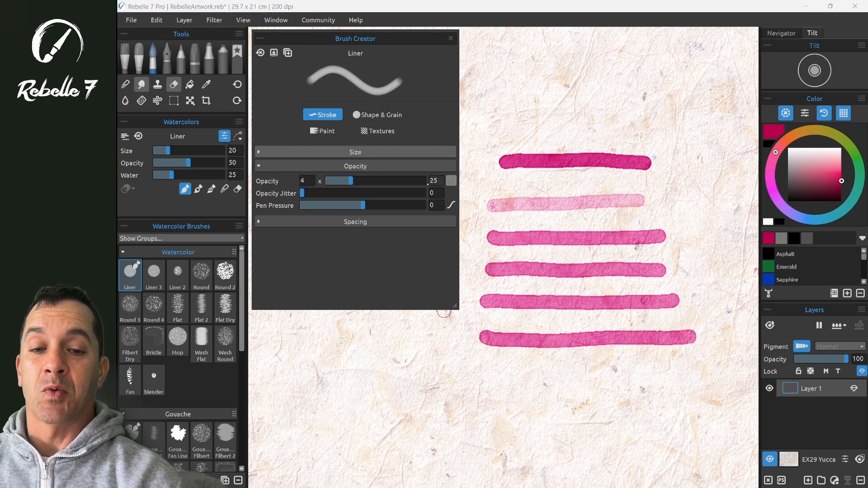
pyautogui.moveTo(478, 368); pyautogui.dragTo(697, 368)
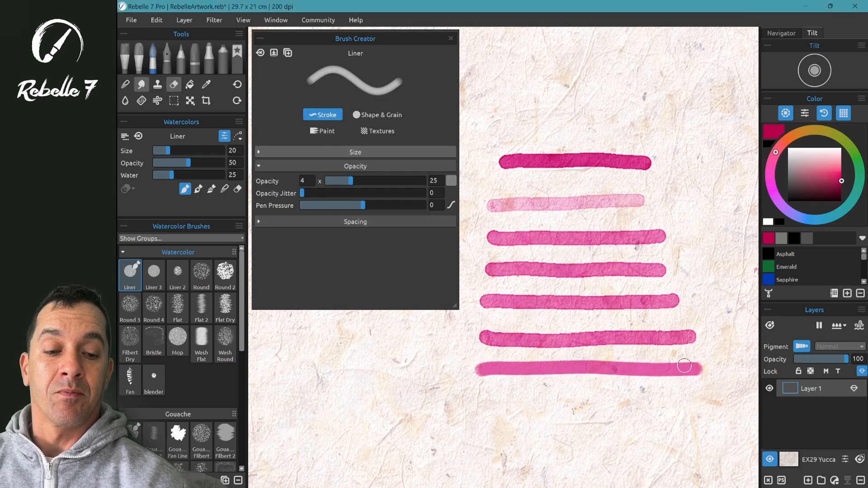
# Set the Brush Creator opacity multiplier to 1 with opacity 100, and paint an eighth horizontal stroke below the others
pyautogui.doubleClick(307, 181)
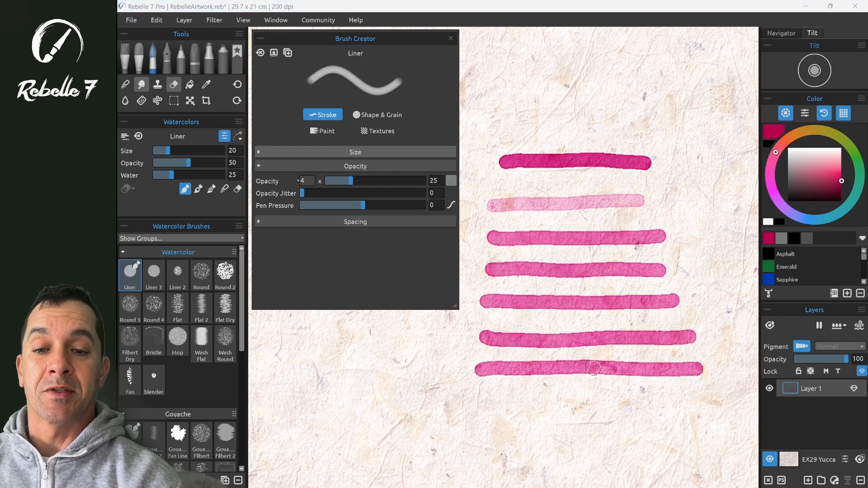
pyautogui.write('1')
pyautogui.moveTo(351, 180); pyautogui.dragTo(425, 181)
pyautogui.moveTo(475, 400); pyautogui.dragTo(696, 393)
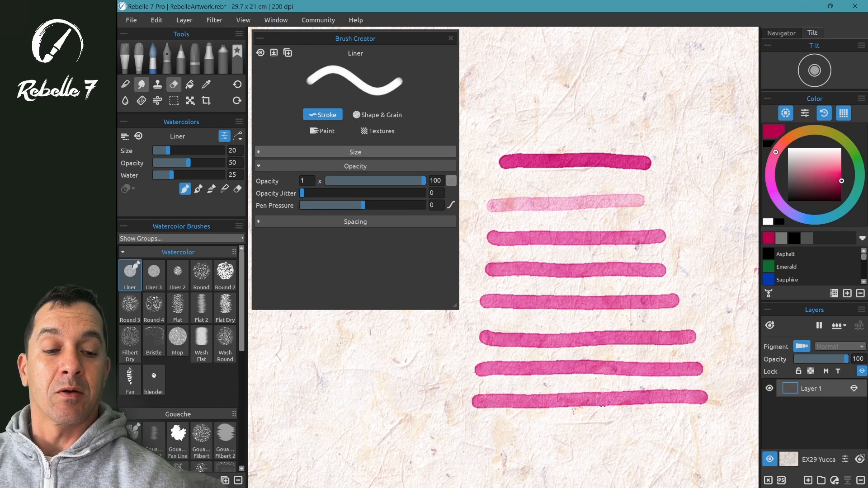
# Set the Brush Creator opacity multiplier to 10 with opacity 10, and paint a ninth horizontal stroke below the others
pyautogui.click(303, 181)
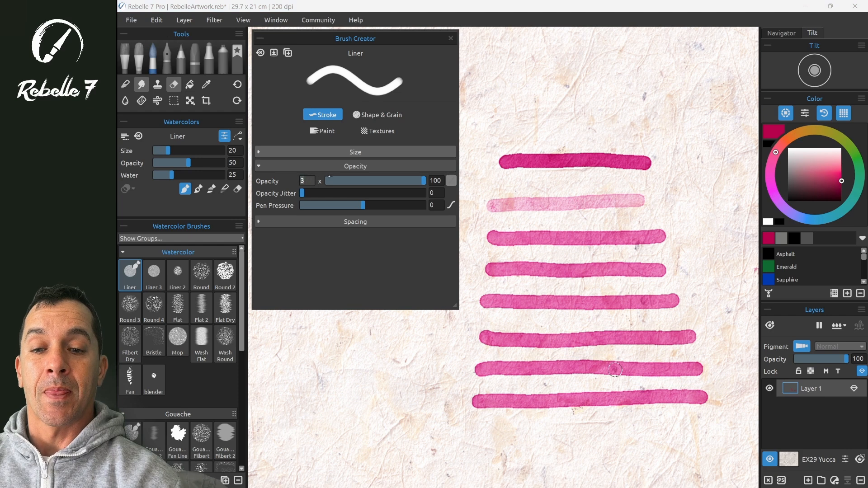
pyautogui.moveTo(423, 181); pyautogui.dragTo(336, 181)
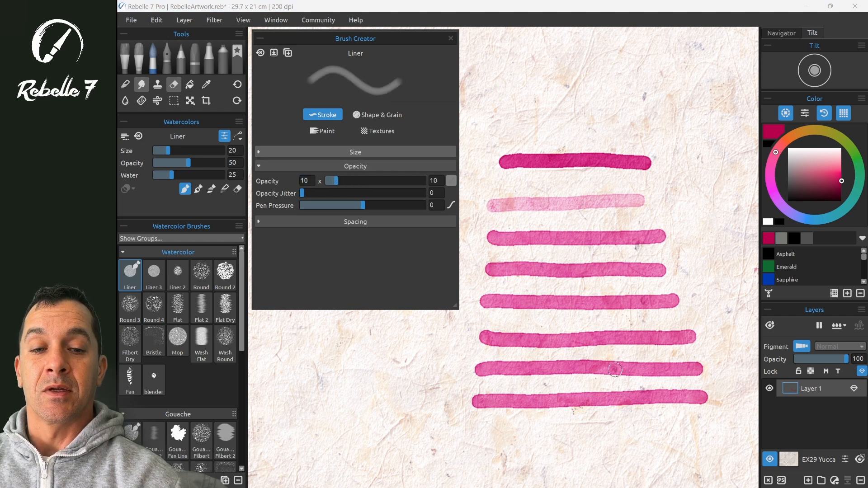
pyautogui.moveTo(472, 426); pyautogui.dragTo(710, 421)
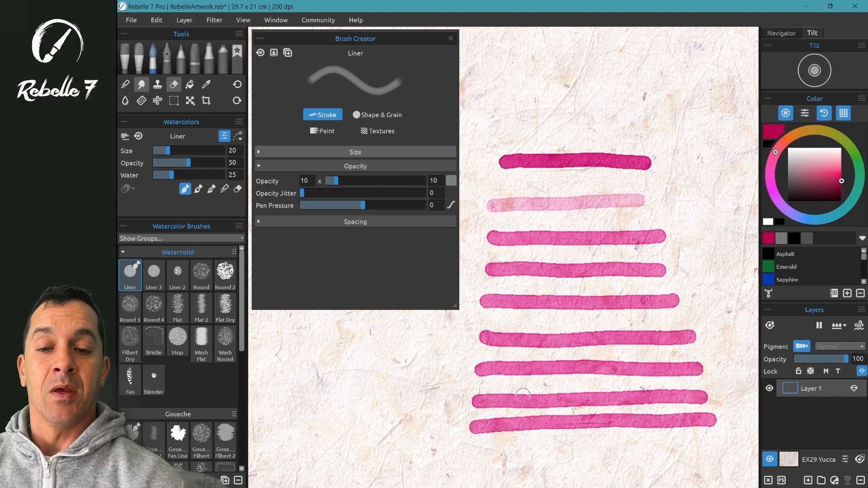
# Set the Brush Creator opacity multiplier to 100 and paint a horizontal stroke above all the existing ones
pyautogui.moveTo(304, 181); pyautogui.dragTo(359, 181)
pyautogui.moveTo(611, 176); pyautogui.dragTo(671, 169)
pyautogui.moveTo(483, 107); pyautogui.dragTo(700, 107)
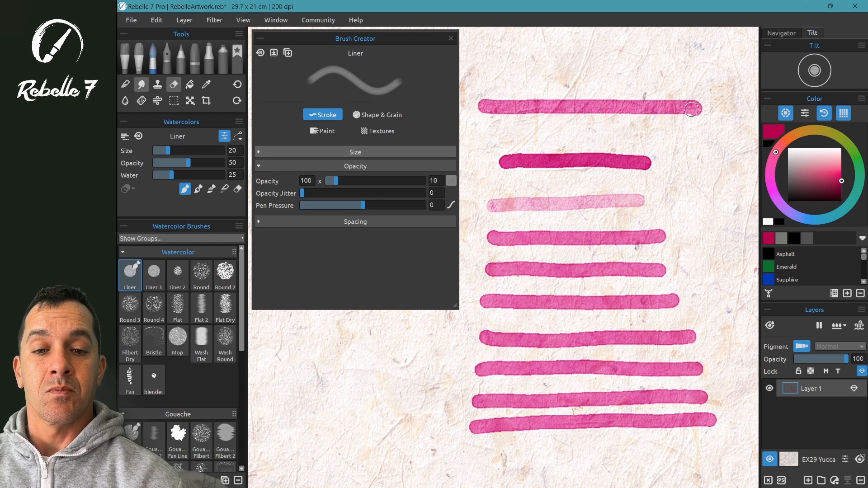
# Paint a top stroke with Brush Creator opacity 100, and one below the top two with the tool opacity also raised to 100
pyautogui.moveTo(361, 176); pyautogui.dragTo(425, 176)
pyautogui.moveTo(479, 71); pyautogui.dragTo(705, 73)
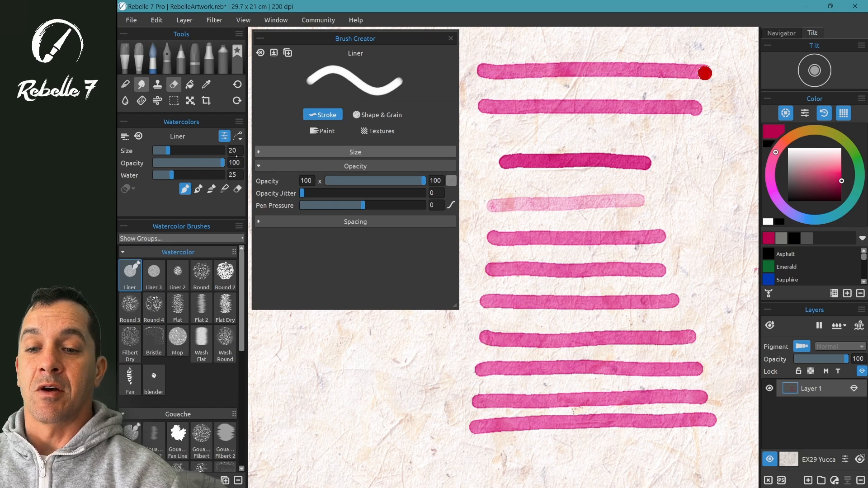
pyautogui.moveTo(479, 132); pyautogui.dragTo(691, 133)
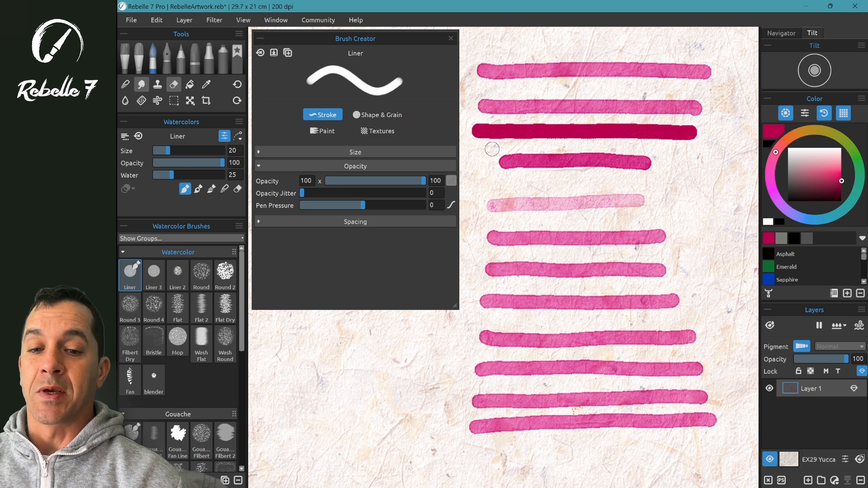
# Return the tool opacity to 50 and the Brush Creator opacity multiplier to 1
pyautogui.moveTo(222, 163); pyautogui.dragTo(192, 162)
pyautogui.moveTo(307, 180)
pyautogui.mouseDown()
pyautogui.moveTo(258, 177)
pyautogui.moveTo(314, 177)
pyautogui.mouseUp()
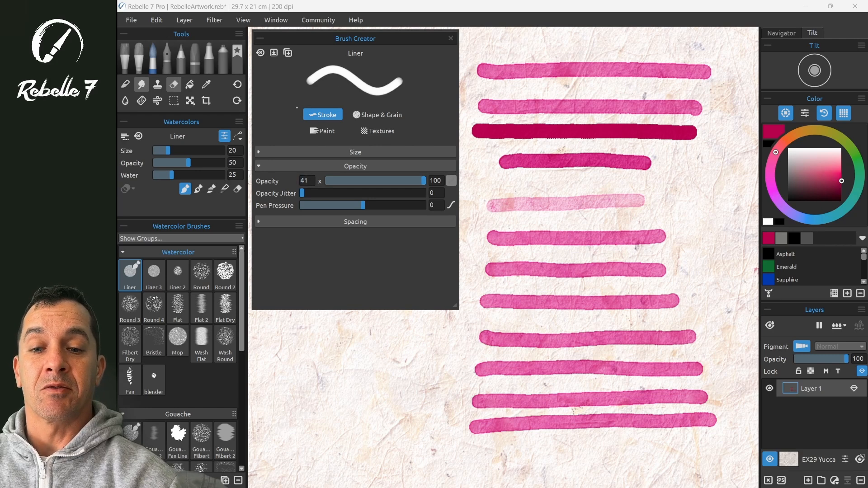
pyautogui.moveTo(307, 181); pyautogui.dragTo(251, 172)
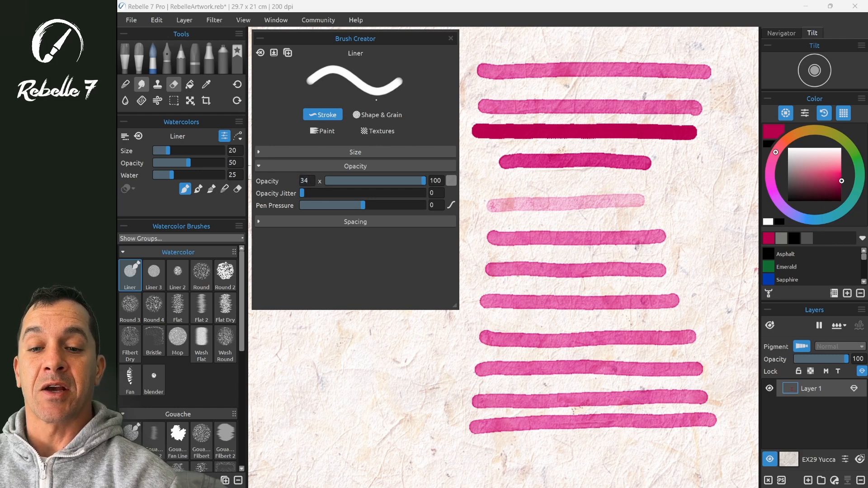
pyautogui.moveTo(307, 180); pyautogui.dragTo(289, 178)
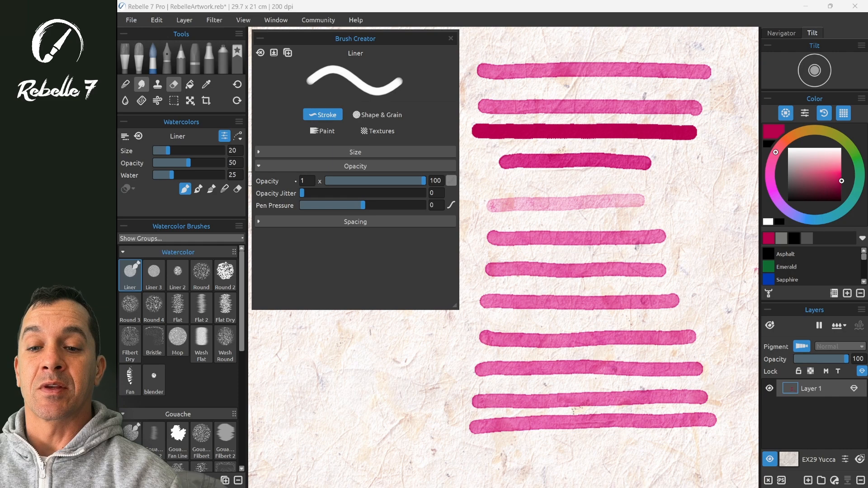
# Set the Brush Creator opacity to 50, test it with a short zigzag stroke beside the lower strokes, and undo the zigzag
pyautogui.click(375, 180)
pyautogui.moveTo(337, 371); pyautogui.dragTo(406, 382)
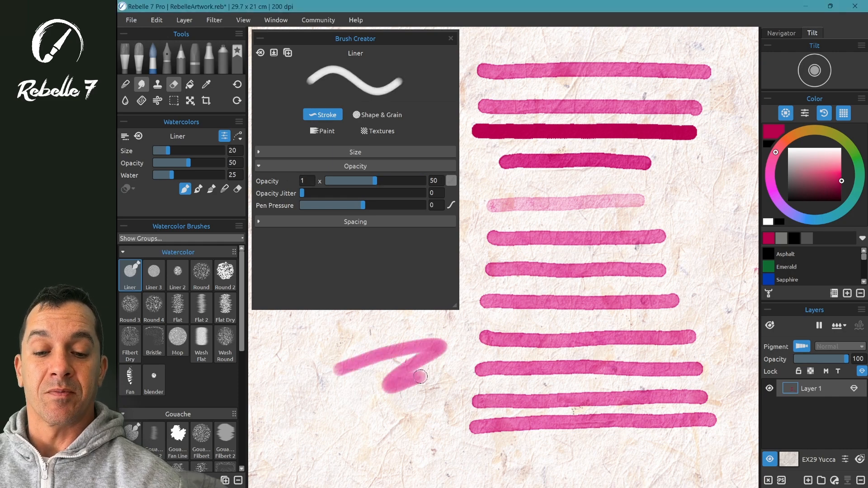
pyautogui.hotkey('ctrl', 'z')
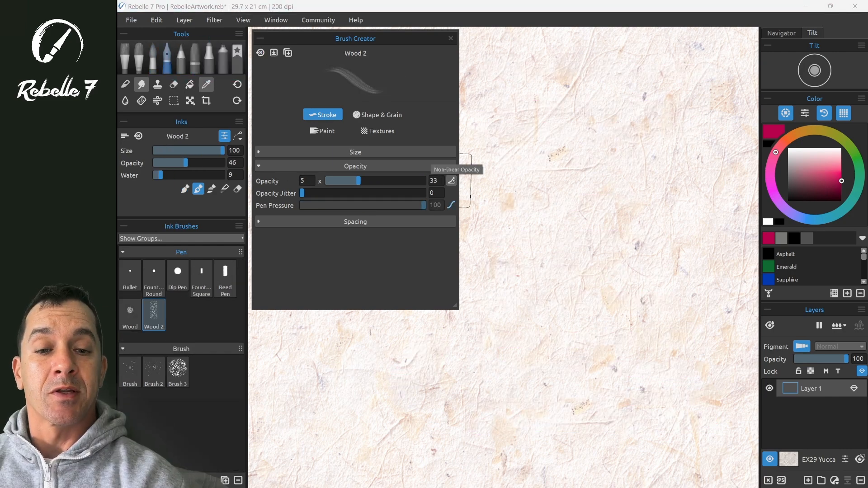
# Paint a Wood 2 stroke with Non-linear Opacity on, and two more horizontal strokes below it with the option off
pyautogui.click(451, 181)
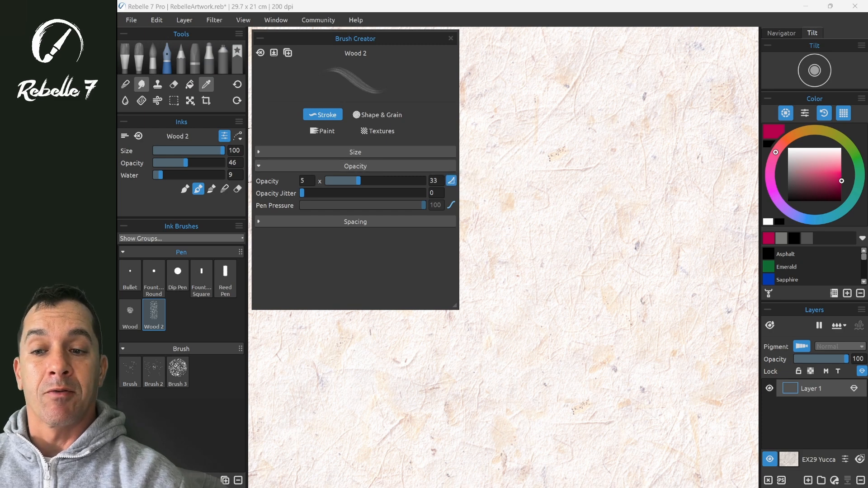
pyautogui.moveTo(508, 155); pyautogui.dragTo(701, 154)
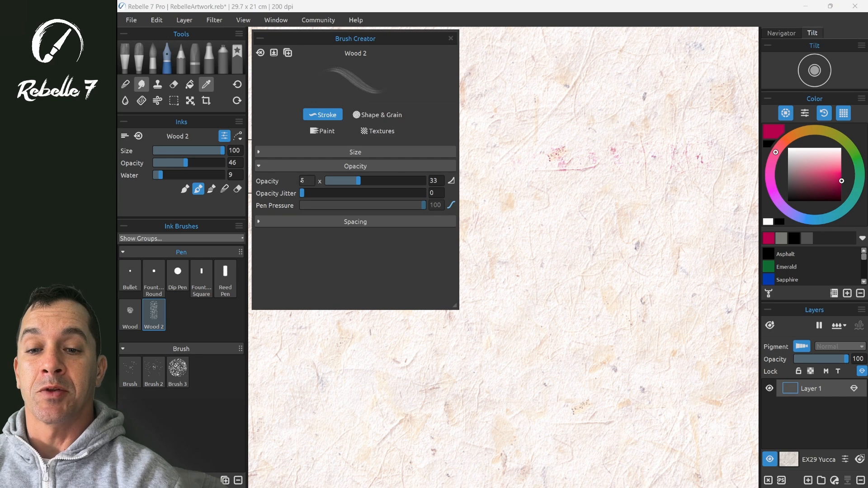
pyautogui.moveTo(516, 212); pyautogui.dragTo(722, 207)
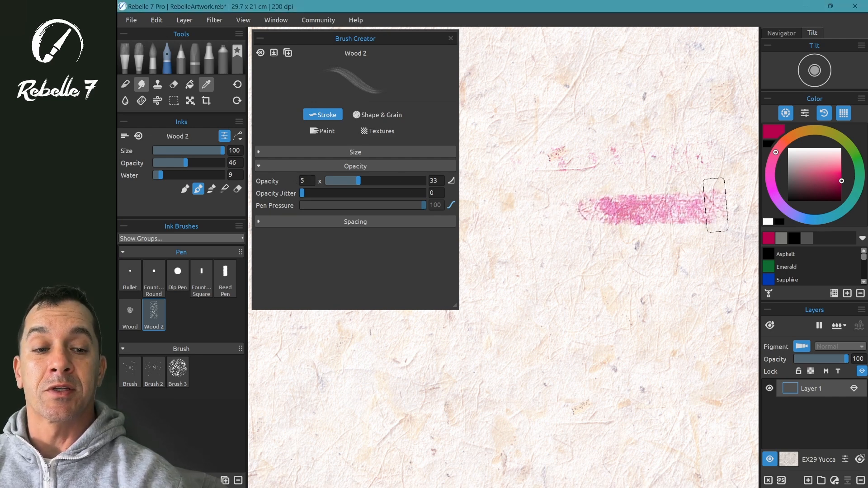
pyautogui.moveTo(543, 261)
pyautogui.mouseDown()
pyautogui.moveTo(729, 261)
pyautogui.moveTo(561, 261)
pyautogui.mouseUp()
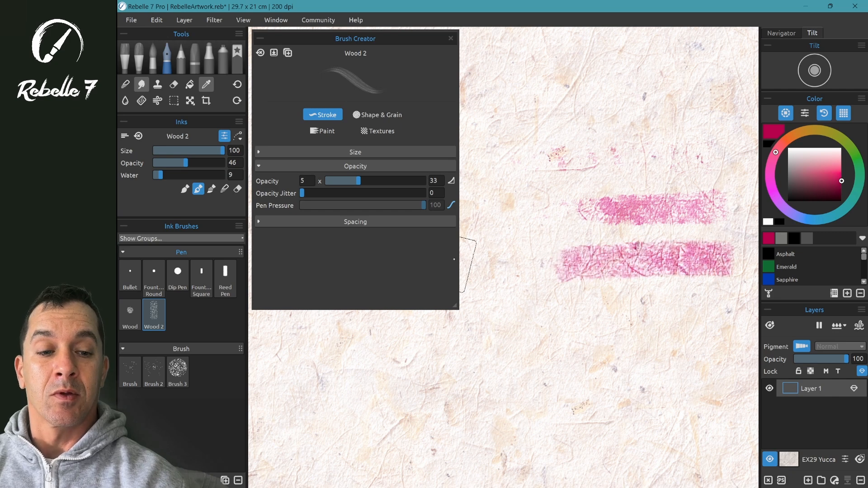
# Try another Wood 2 stroke below the others with Non-linear Opacity on, undo it, and switch the option off again
pyautogui.click(451, 180)
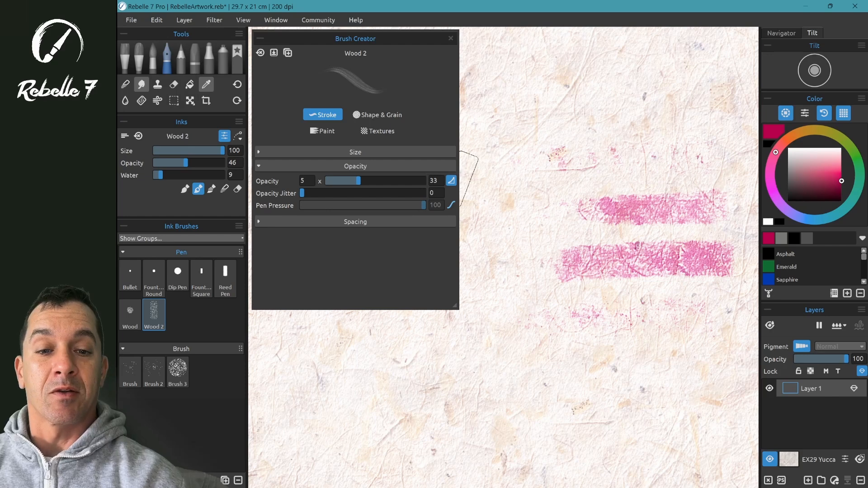
pyautogui.click(452, 181)
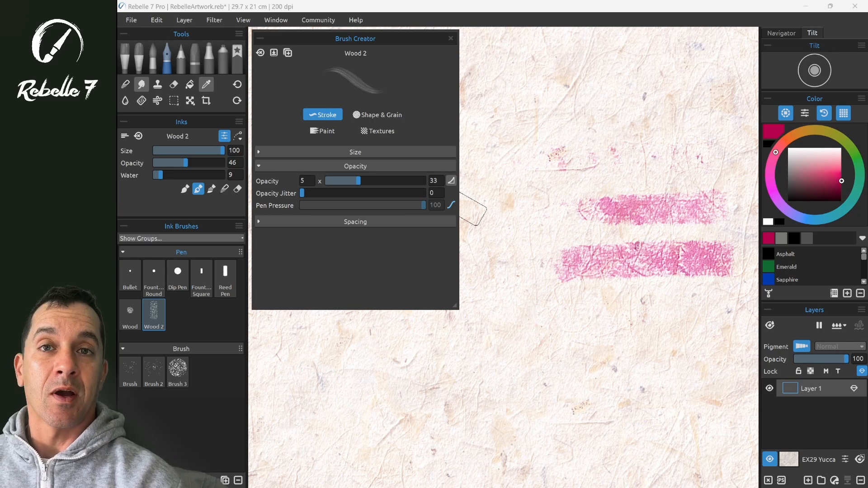
# Examine the Source, Shape and Grain settings of the Wood 2 brush in the Brush Creator's Shape & Grain section
pyautogui.click(377, 114)
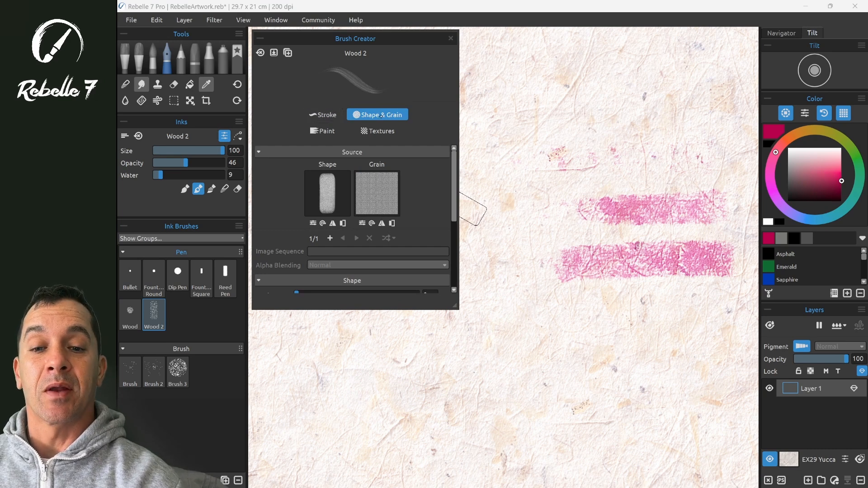
pyautogui.scroll(-3, 361, 194)
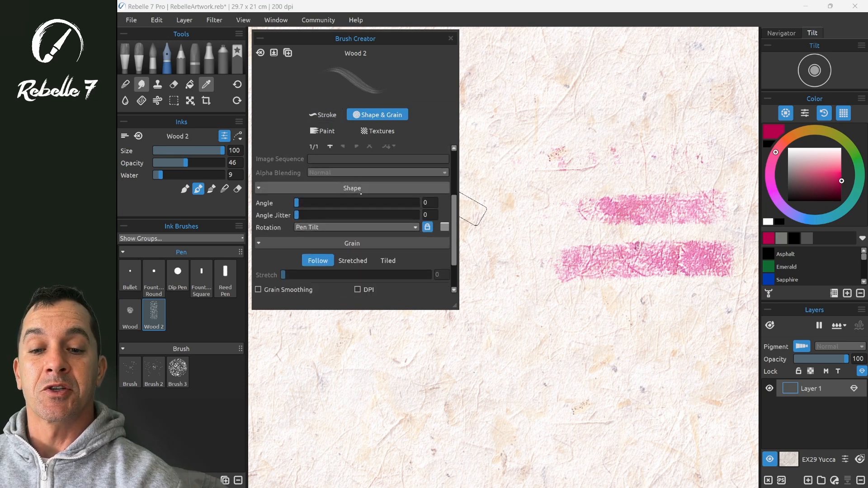
pyautogui.scroll(-3, 456, 256)
pyautogui.moveTo(454, 247); pyautogui.dragTo(399, 123)
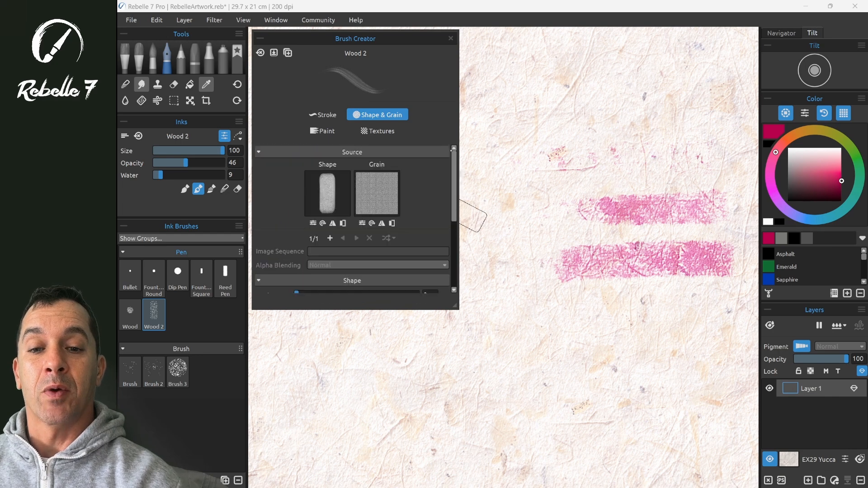